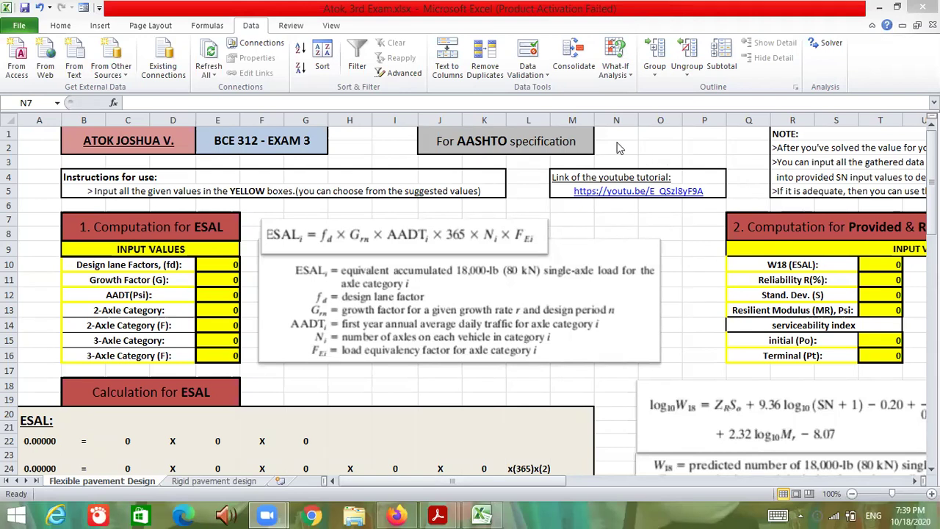
# Bring the Excel workbook forward and scroll sideways across the flexible-pavement sheet
pyautogui.hotkey('alt', 'Tab')
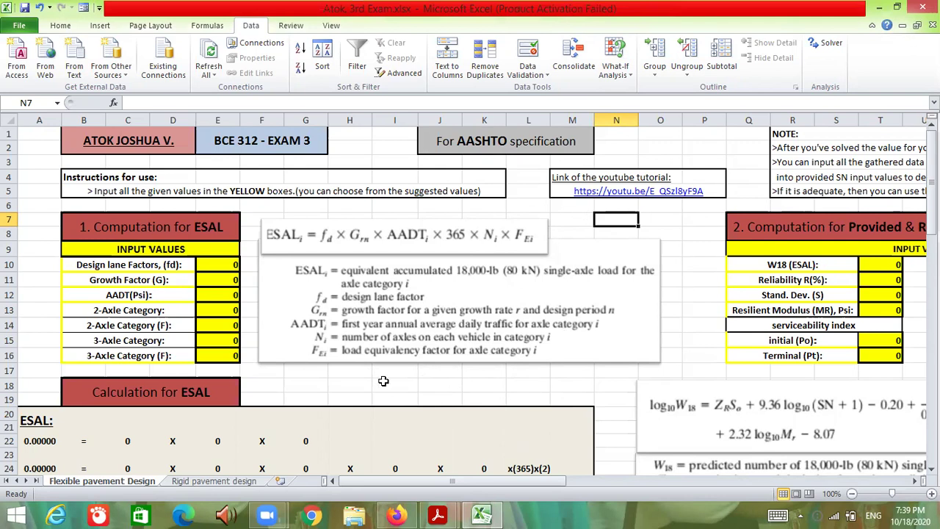
pyautogui.moveTo(419, 481); pyautogui.dragTo(804, 461)
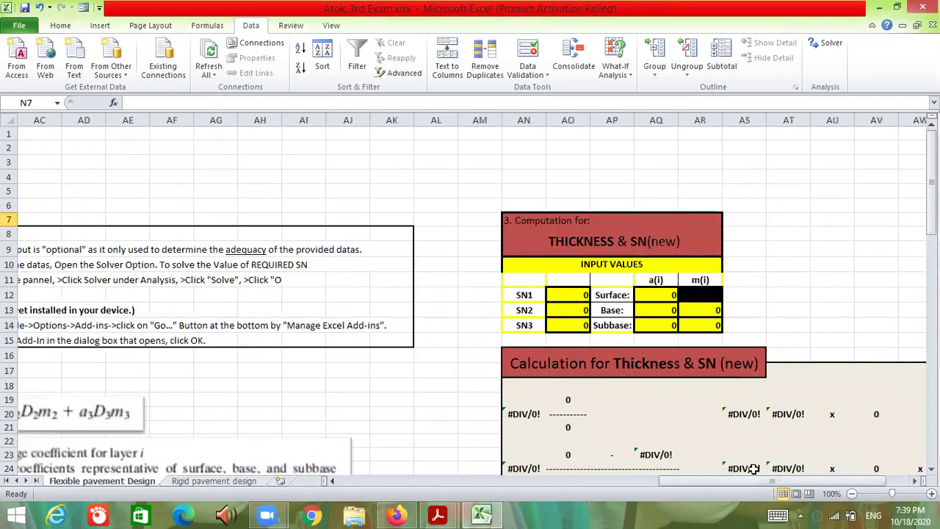
pyautogui.moveTo(745, 479); pyautogui.dragTo(499, 436)
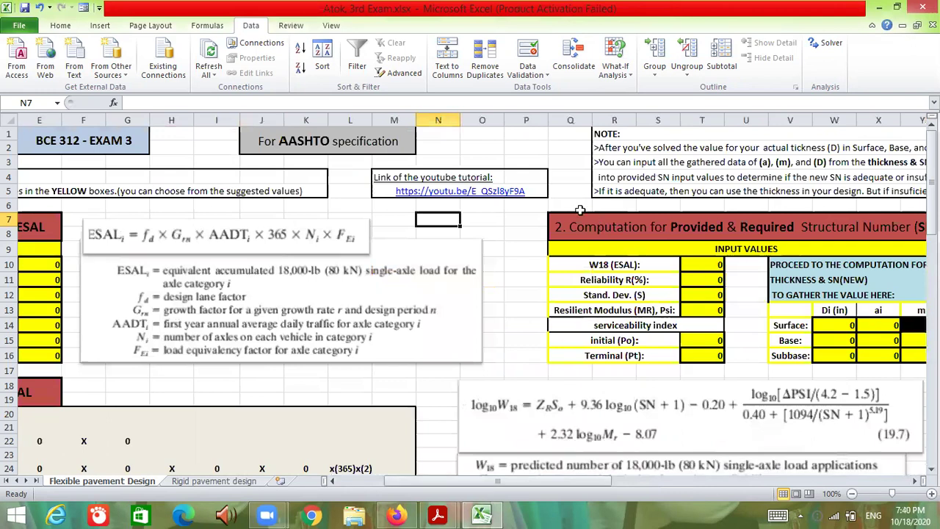
pyautogui.click(497, 151)
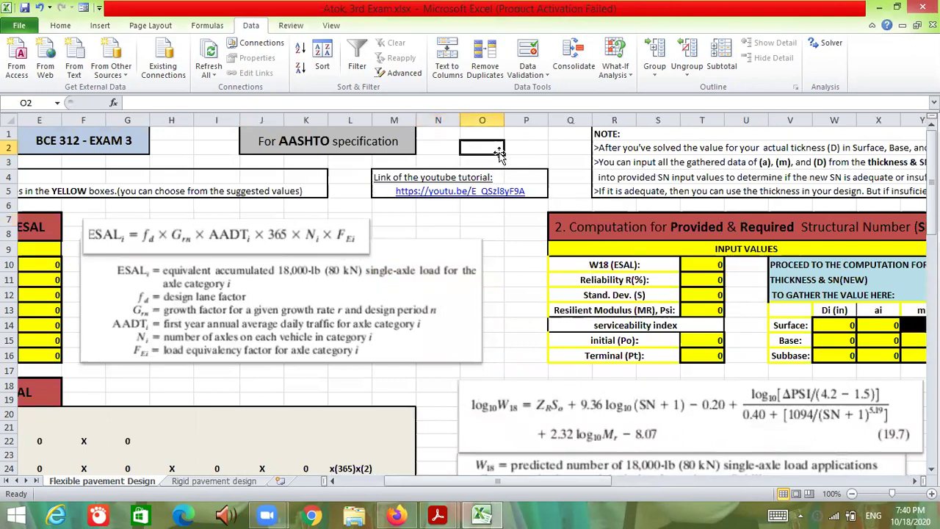
pyautogui.moveTo(512, 481); pyautogui.dragTo(441, 479)
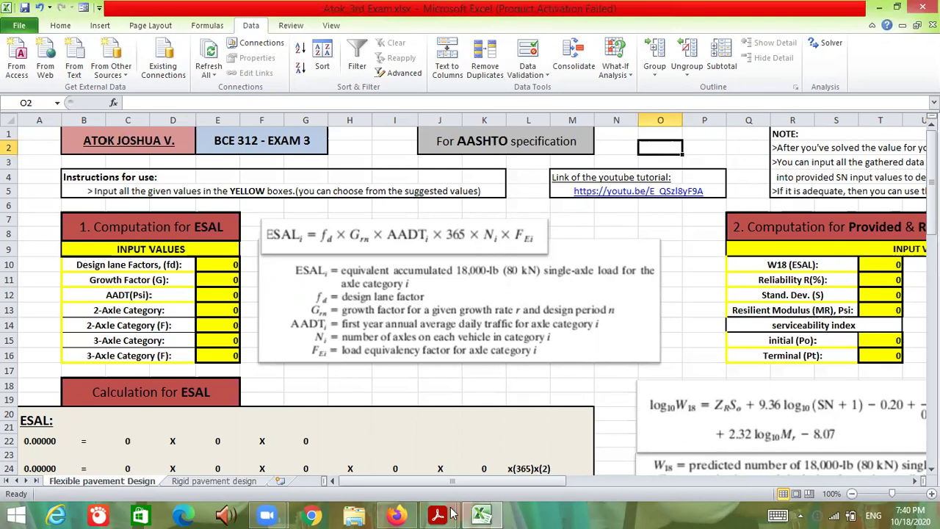
# Scroll the BCE 312 notes to Problem 1's illustrative example on page 72, then return to Excel
pyautogui.moveTo(438, 514)
pyautogui.click(419, 478)
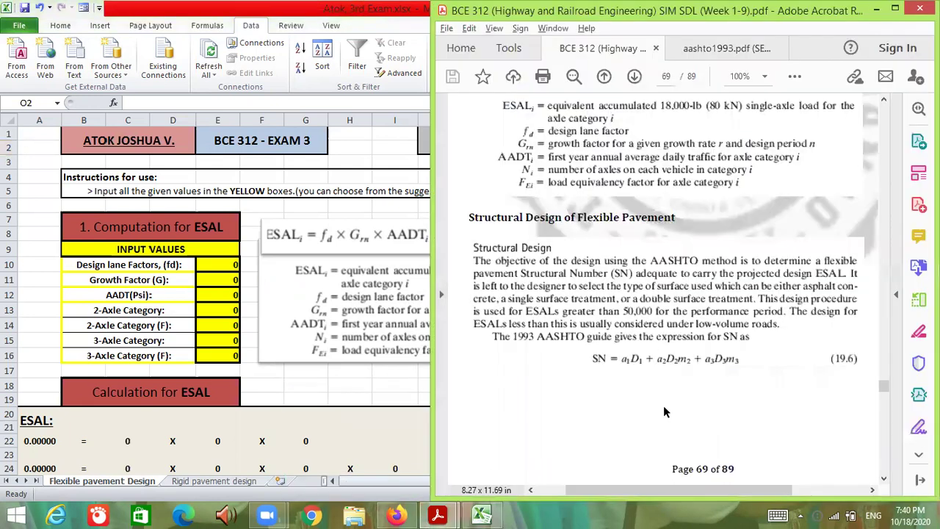
pyautogui.scroll(10, 670, 379)
pyautogui.scroll(-7, 670, 382)
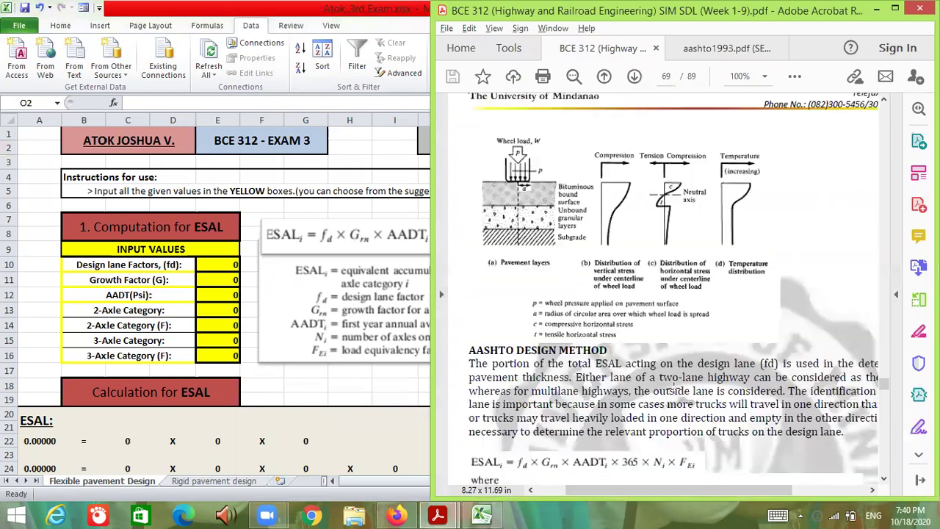
pyautogui.scroll(-15, 671, 392)
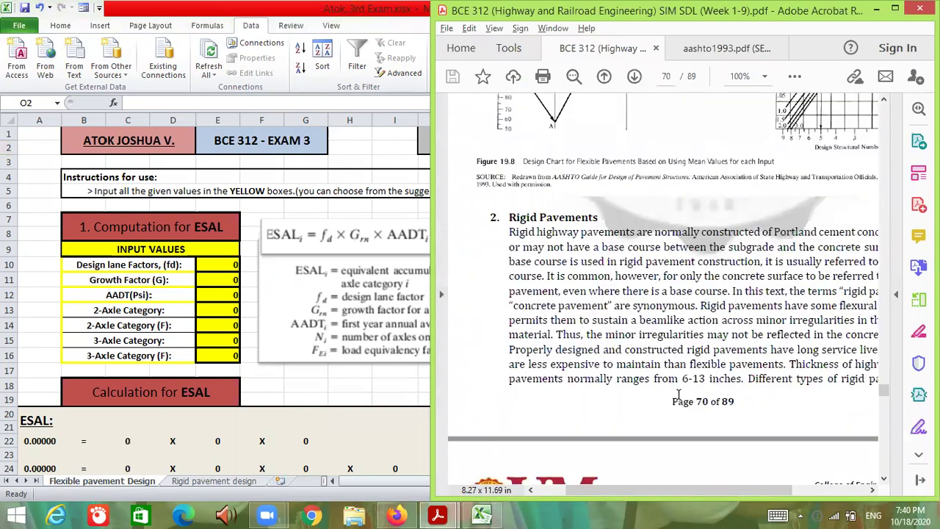
pyautogui.scroll(-10, 680, 395)
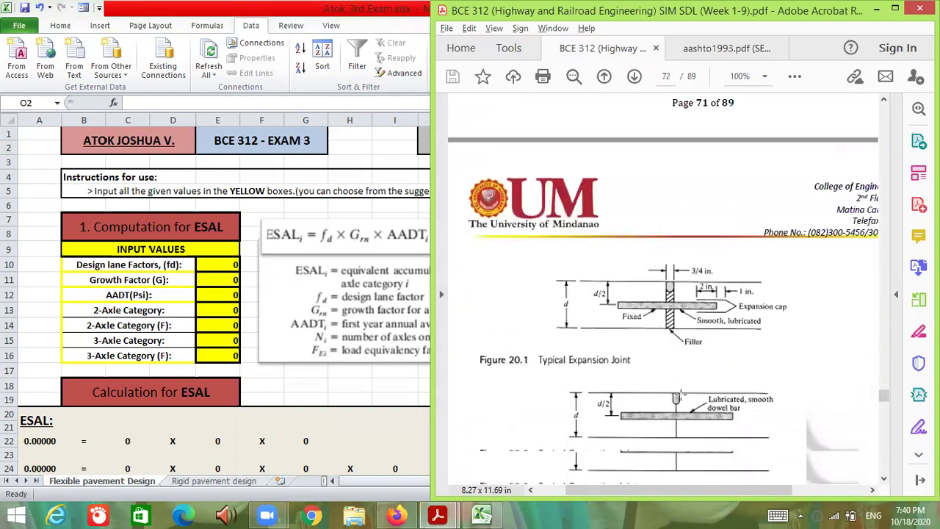
pyautogui.scroll(-3, 681, 395)
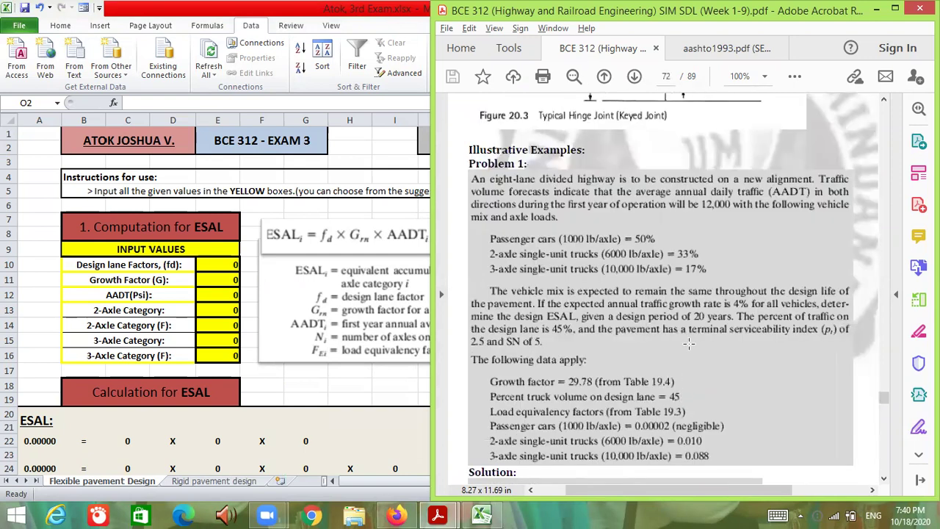
pyautogui.click(404, 384)
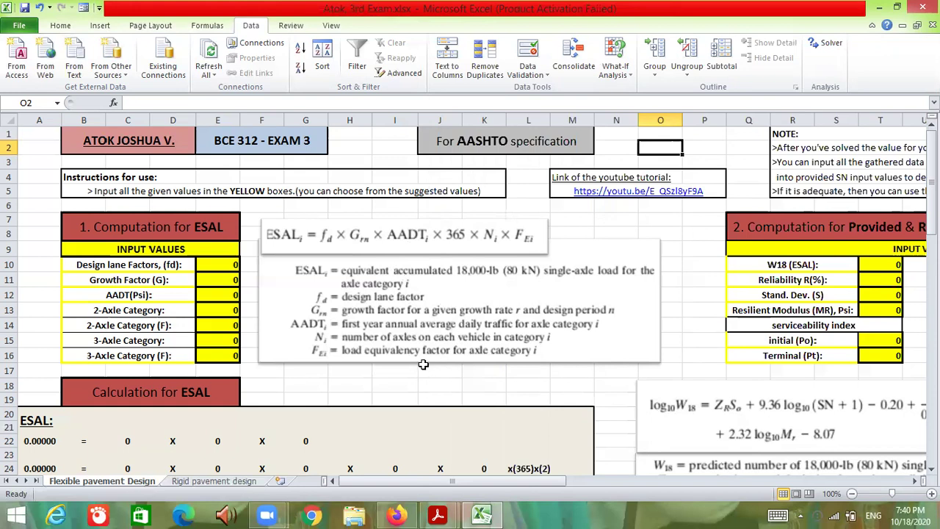
# Scroll through the ESAL and SN calculations and back to the top, selecting cell G17
pyautogui.scroll(-2, 481, 331)
pyautogui.scroll(2, 482, 332)
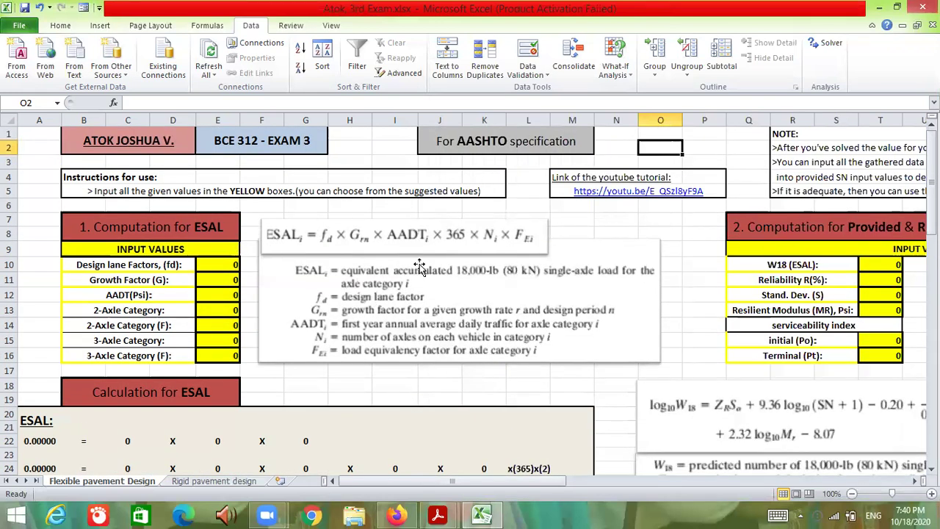
pyautogui.scroll(-3, 424, 341)
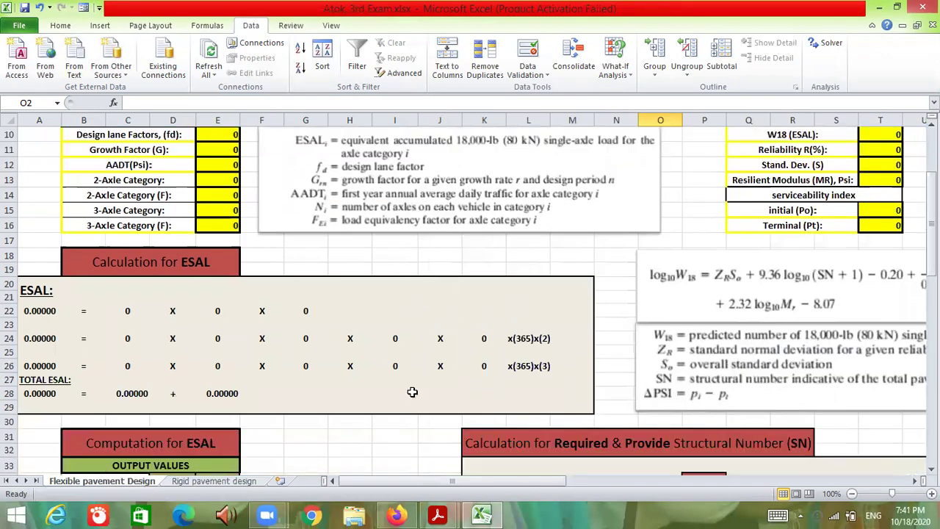
pyautogui.scroll(-3, 288, 400)
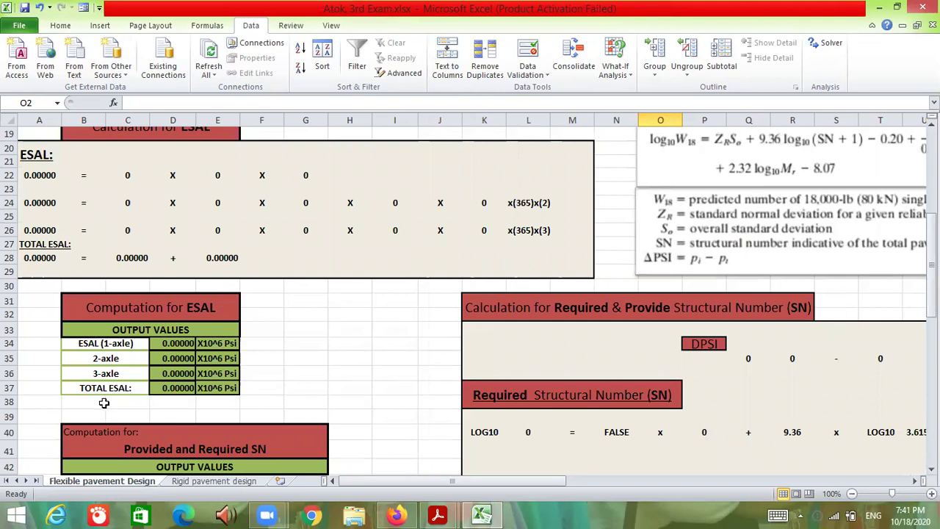
pyautogui.scroll(6, 259, 362)
pyautogui.click(312, 372)
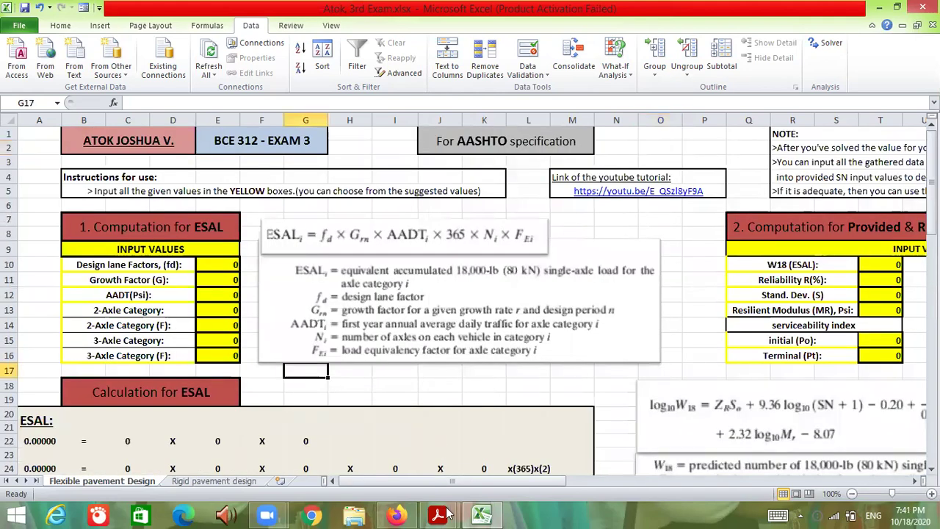
# Read Problem 1's given traffic data down to the Solution heading, then return to the sheet
pyautogui.moveTo(439, 515)
pyautogui.click(583, 383)
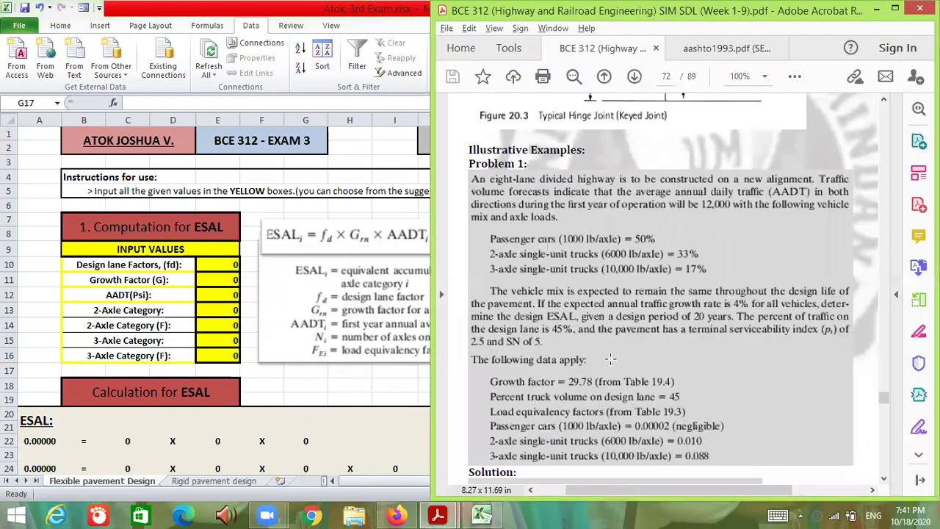
pyautogui.scroll(-1, 611, 360)
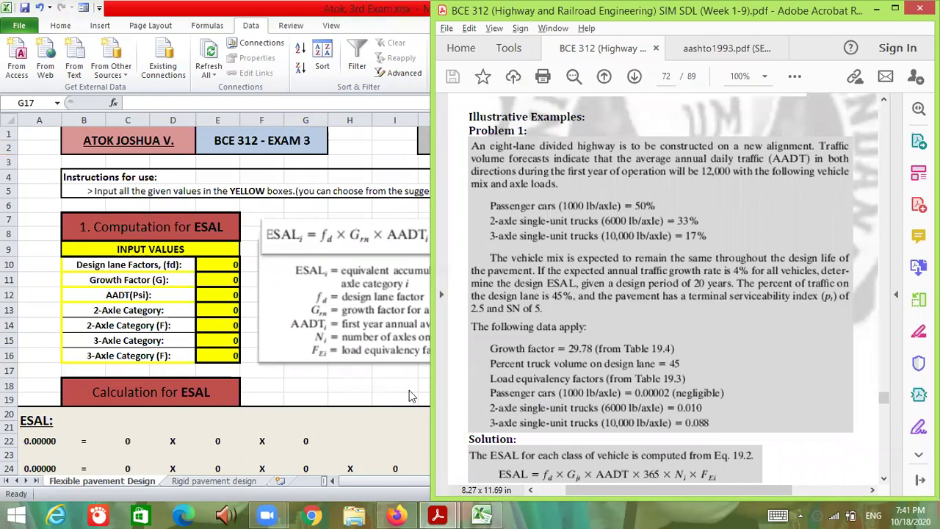
pyautogui.click(297, 247)
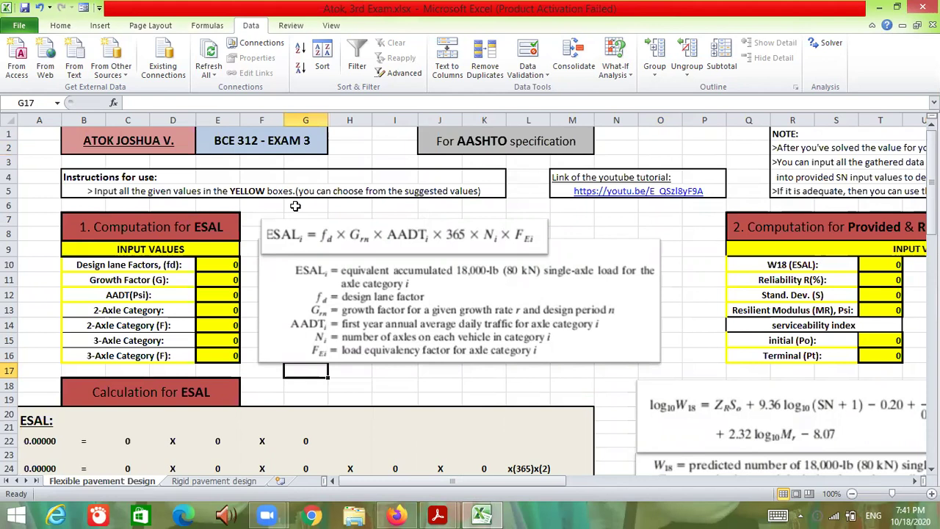
# Look over the Provided/Required SN outputs and Suggested Values tables, then bring up Problem 1's notes
pyautogui.scroll(-13, 412, 352)
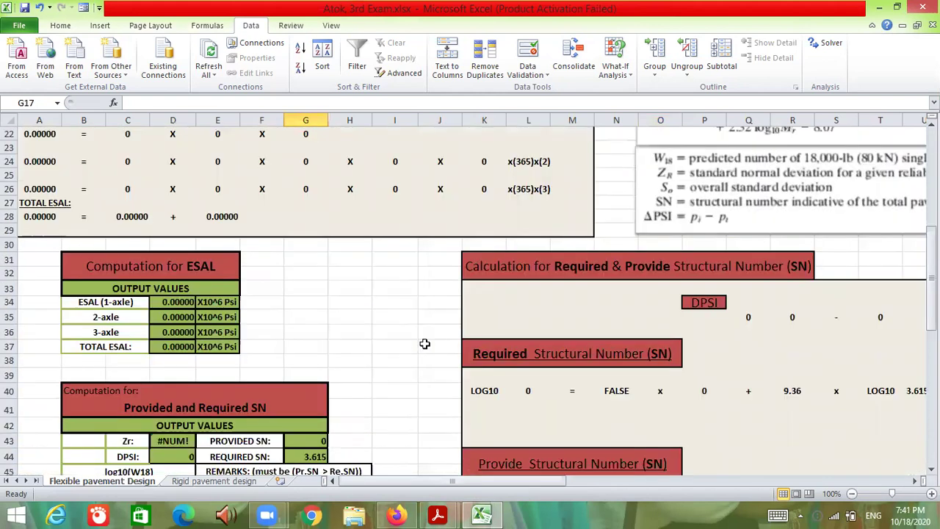
pyautogui.scroll(-4, 426, 345)
pyautogui.scroll(2, 426, 346)
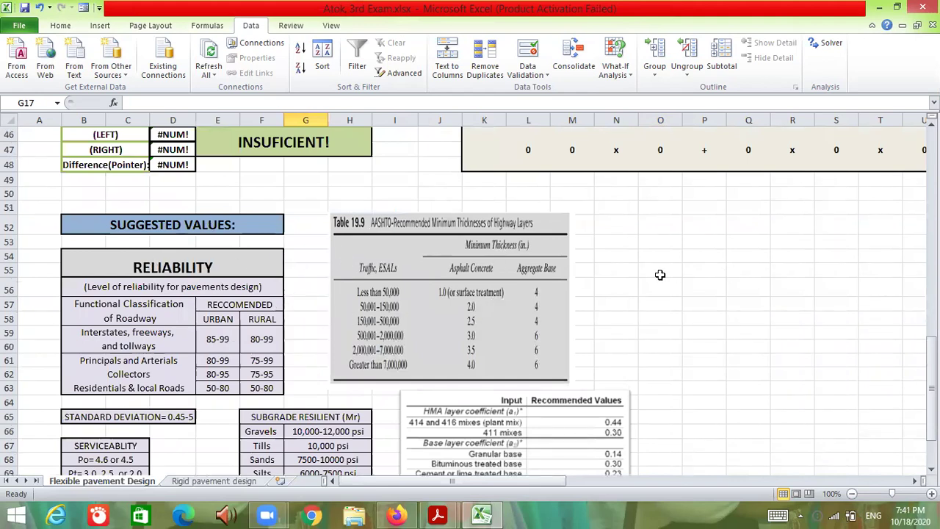
pyautogui.scroll(15, 669, 325)
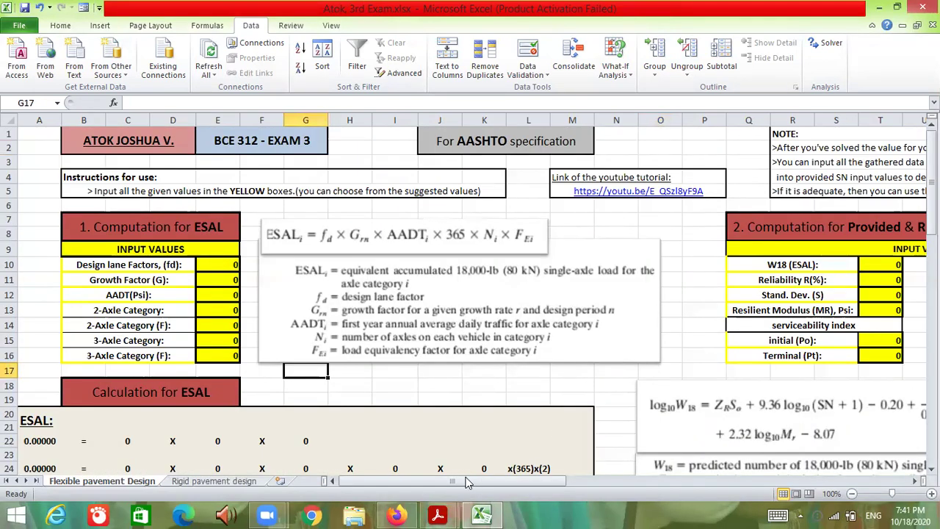
pyautogui.moveTo(438, 514)
pyautogui.click(414, 459)
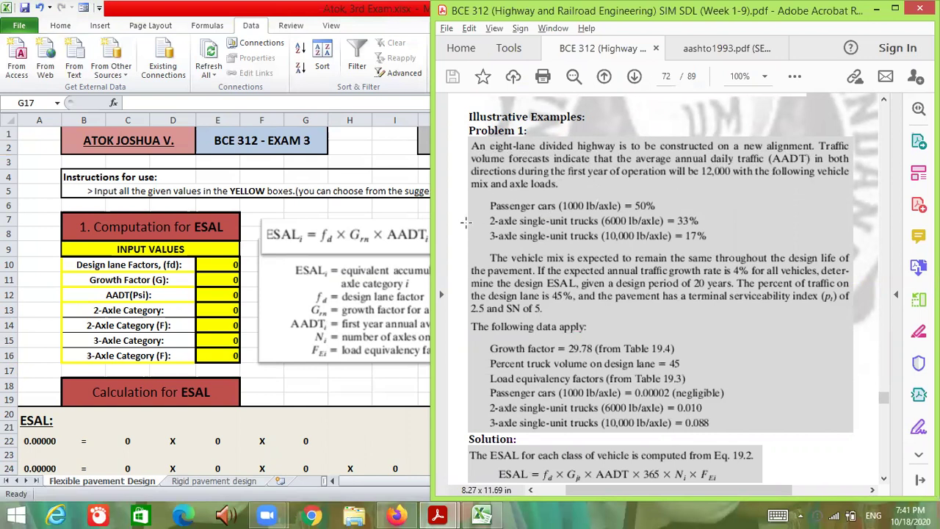
# Enter 12000 as the AADT input
pyautogui.click(227, 293)
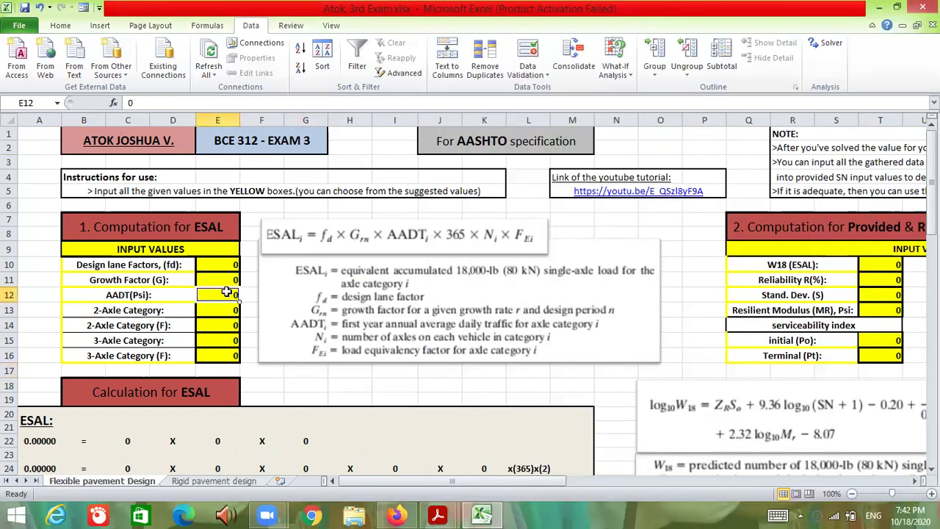
pyautogui.write('12000')
pyautogui.press('Return')
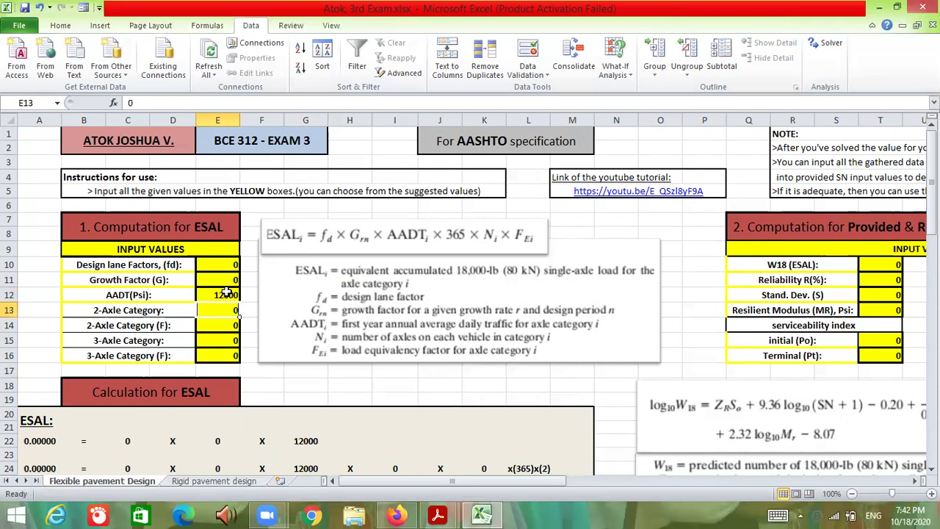
# Check Problem 1's data, then enter 2-axle category 0.33 and 3-axle category 0.17
pyautogui.moveTo(448, 514)
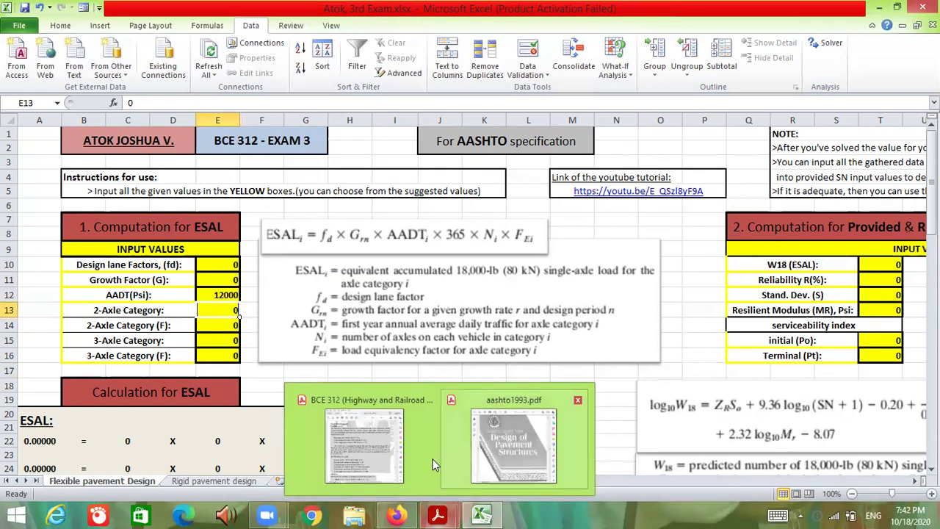
pyautogui.click(411, 457)
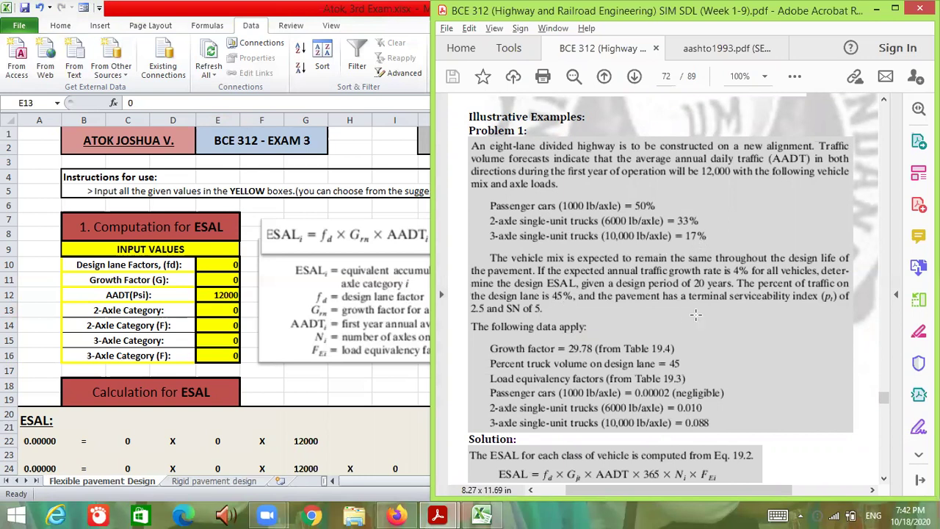
pyautogui.click(224, 312)
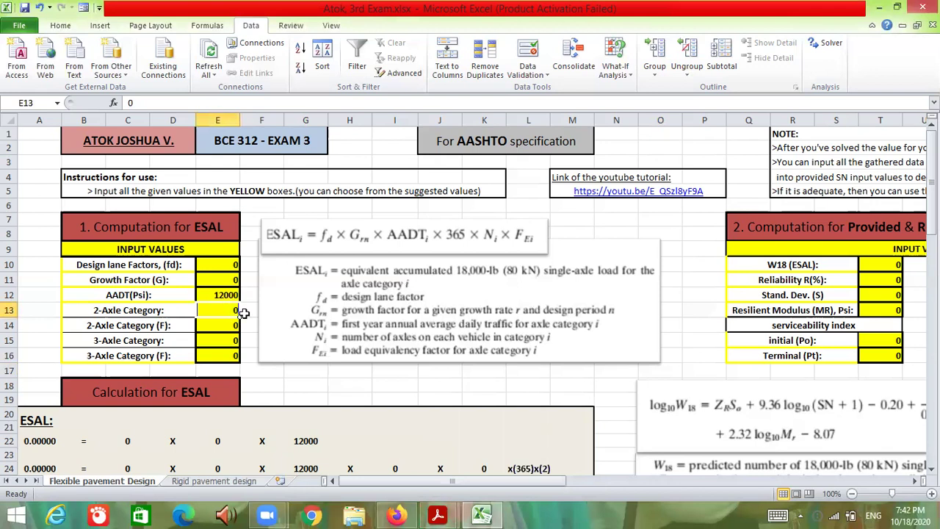
pyautogui.write('0.33')
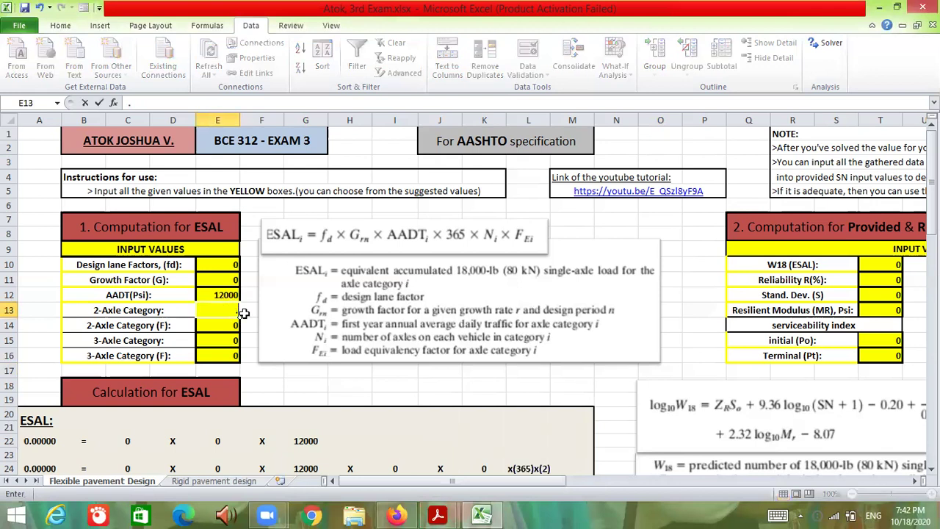
pyautogui.press('Return')
pyautogui.click(227, 340)
pyautogui.write('.17')
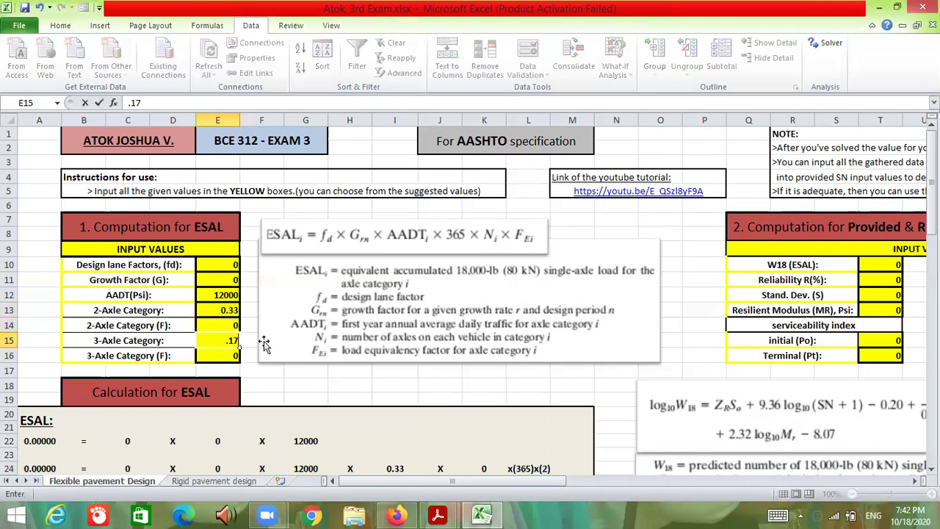
pyautogui.press('Return')
# Bring the BCE 312 notes forward again and scroll further through Problem 1's data
pyautogui.moveTo(482, 512)
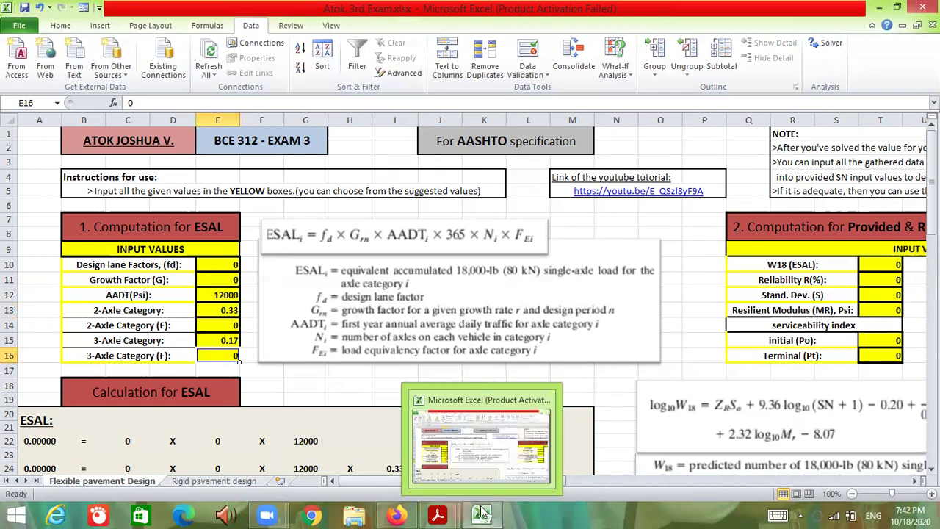
pyautogui.moveTo(441, 511)
pyautogui.click(388, 441)
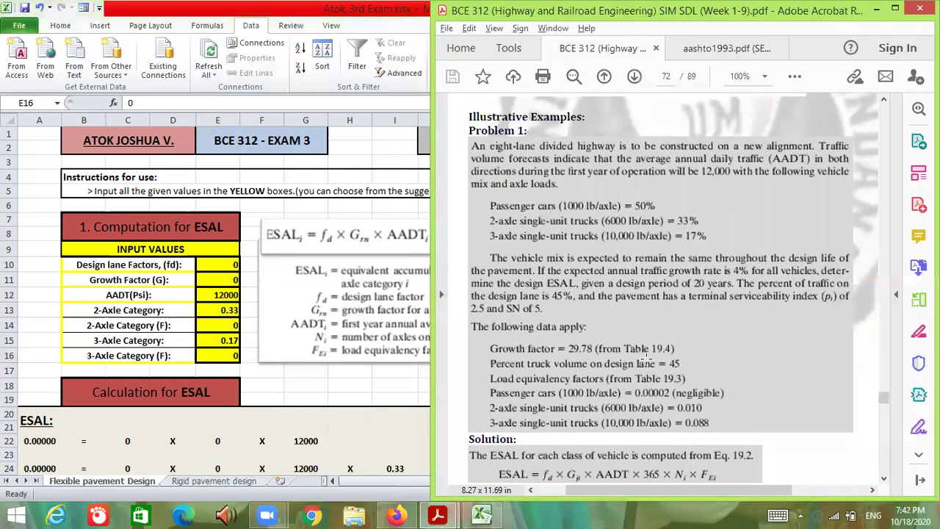
pyautogui.scroll(-1, 646, 358)
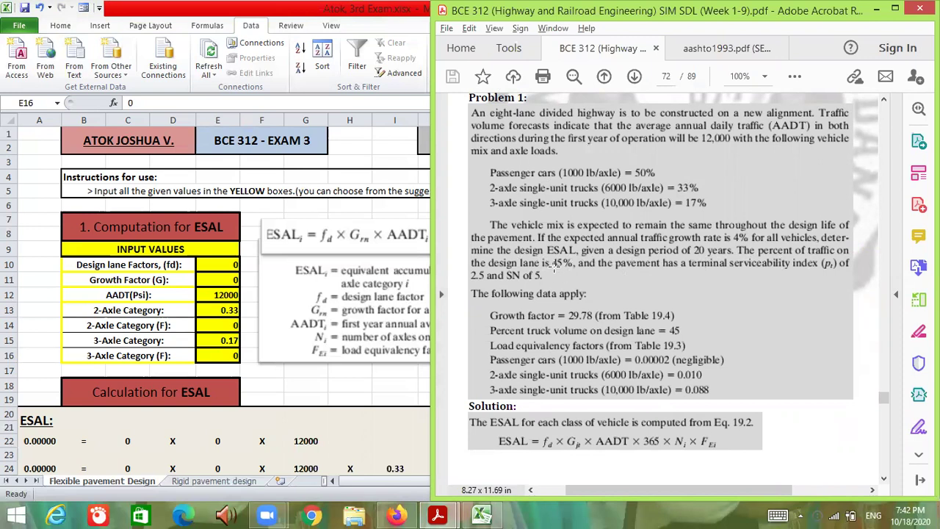
# Enter lane factor 0.45 and growth factor 29.78, reading the values from the notes
pyautogui.click(220, 264)
pyautogui.write('0.45')
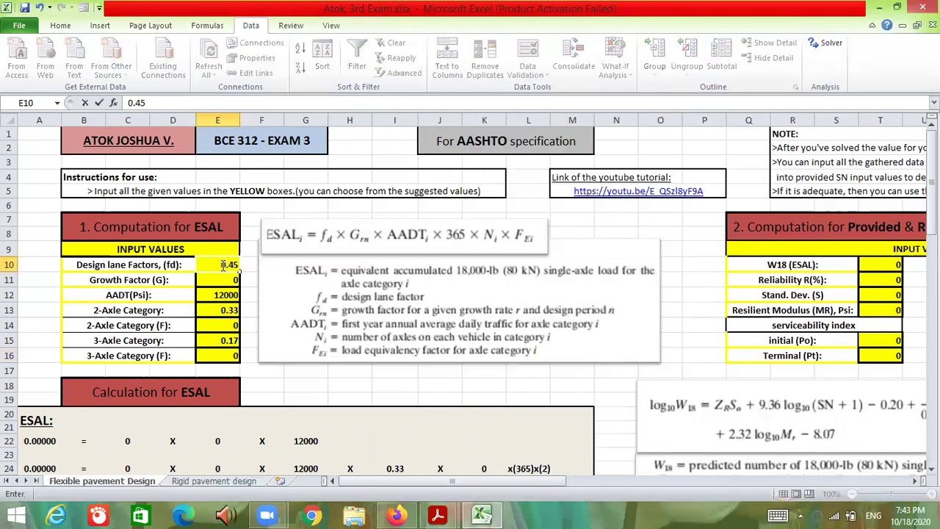
pyautogui.press('Return')
pyautogui.moveTo(451, 514)
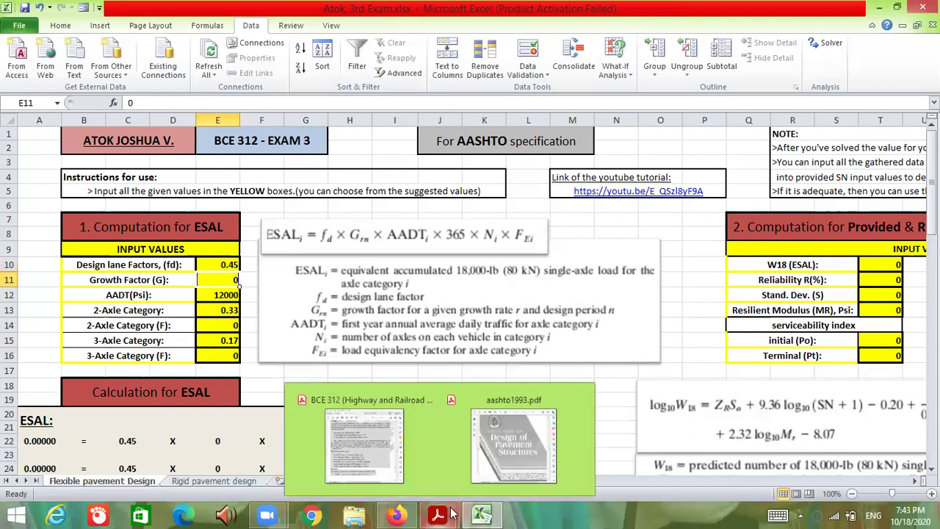
pyautogui.click(409, 464)
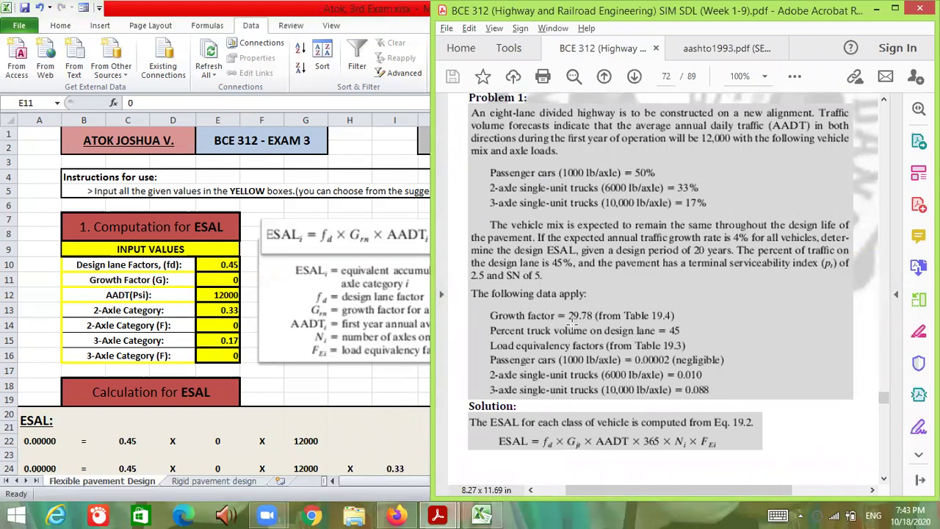
pyautogui.click(232, 275)
pyautogui.write('29')
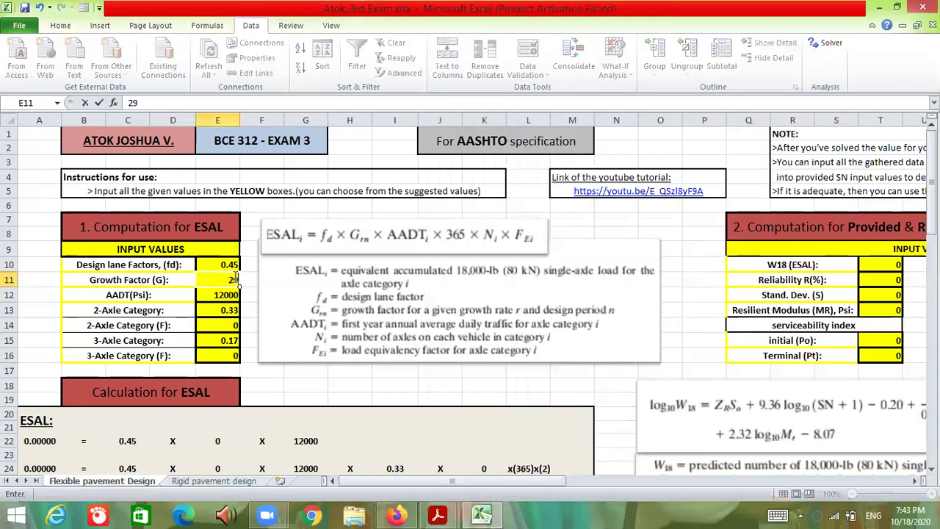
pyautogui.write('.78')
pyautogui.press('Return')
# Set the 2-axle load factor in E14 to 0.01, correcting a typing slip
pyautogui.click(228, 325)
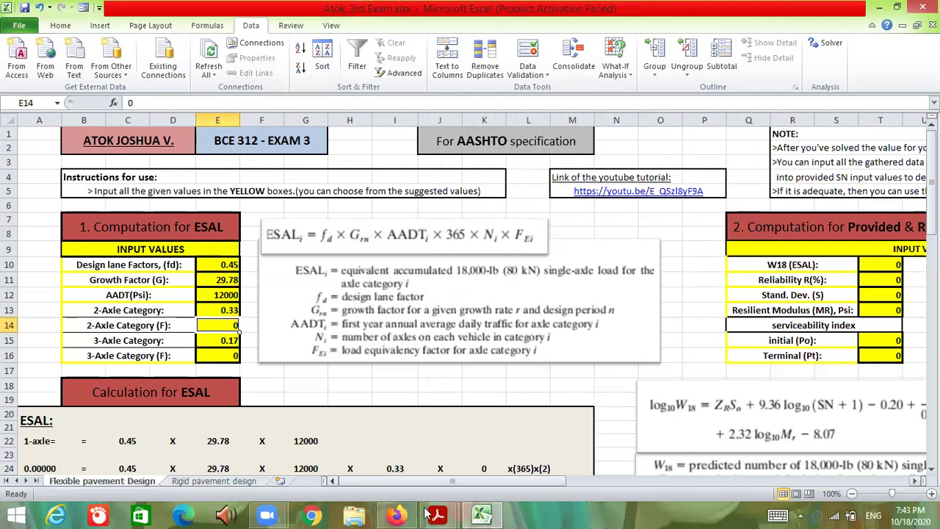
pyautogui.moveTo(437, 514)
pyautogui.click(399, 455)
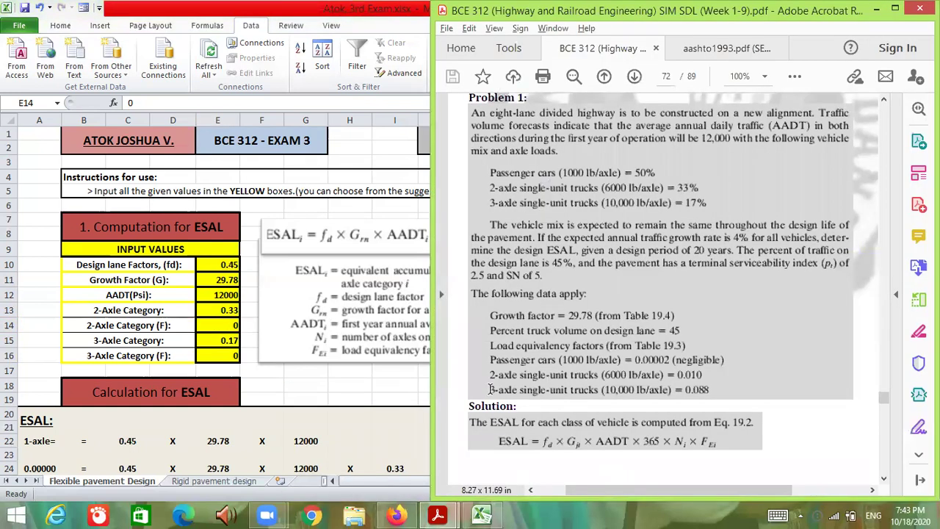
pyautogui.scroll(-1, 593, 380)
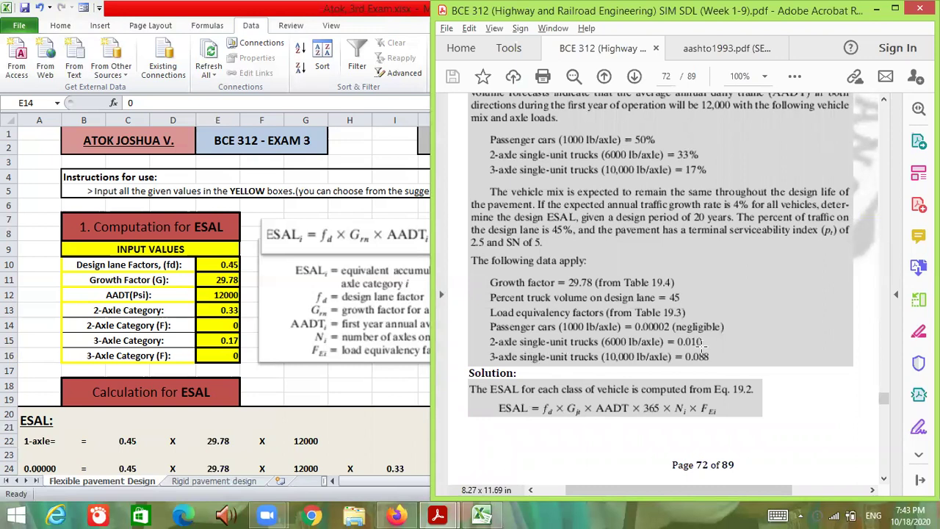
pyautogui.doubleClick(235, 325)
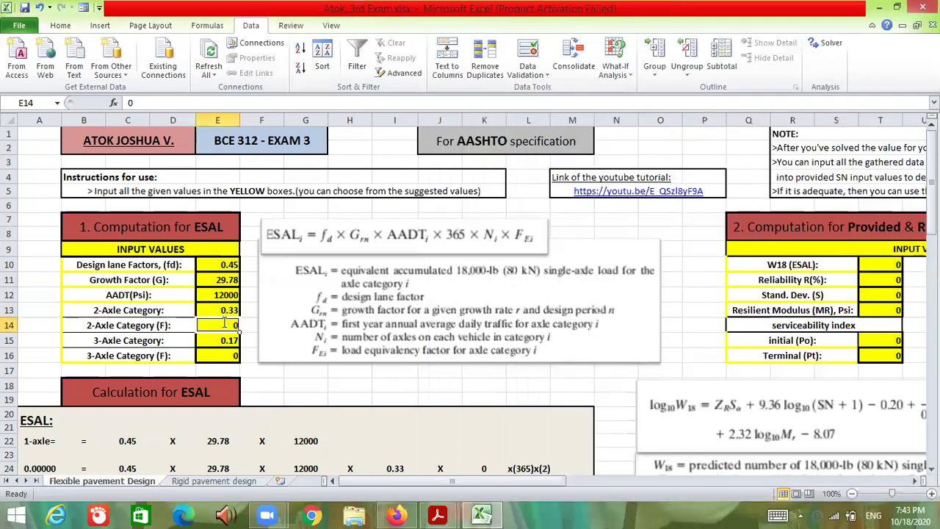
pyautogui.write('.0')
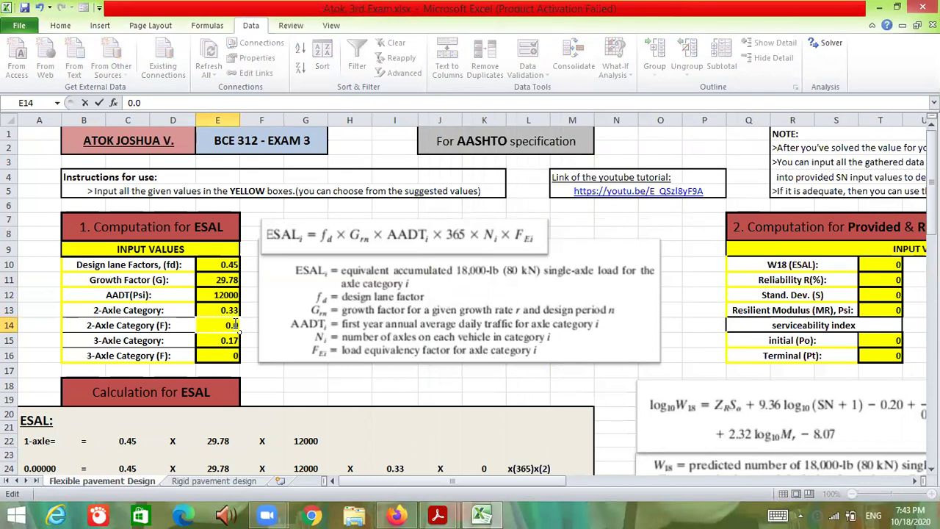
pyautogui.write('10')
pyautogui.press('BackSpace')
pyautogui.press('BackSpace')
pyautogui.write('0')
pyautogui.press('BackSpace')
pyautogui.write('.01')
pyautogui.press('Return')
# Check the notes and enter 0.088 as the 3-axle load factor in E16
pyautogui.moveTo(474, 514)
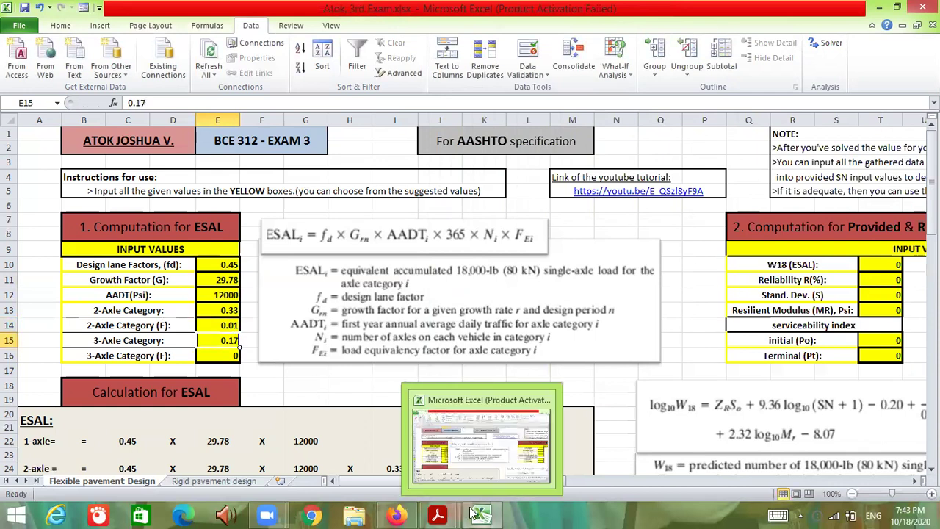
pyautogui.moveTo(438, 514)
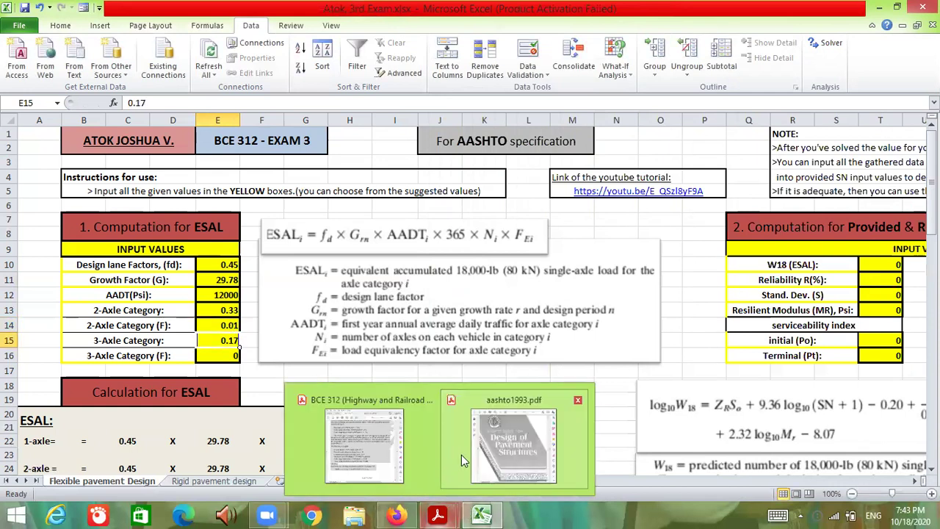
pyautogui.click(412, 453)
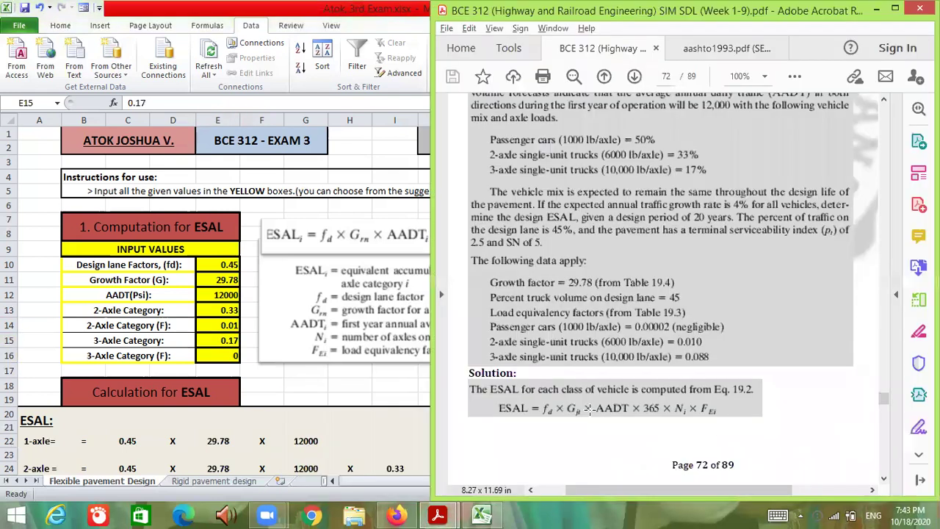
pyautogui.click(237, 356)
pyautogui.click(233, 355)
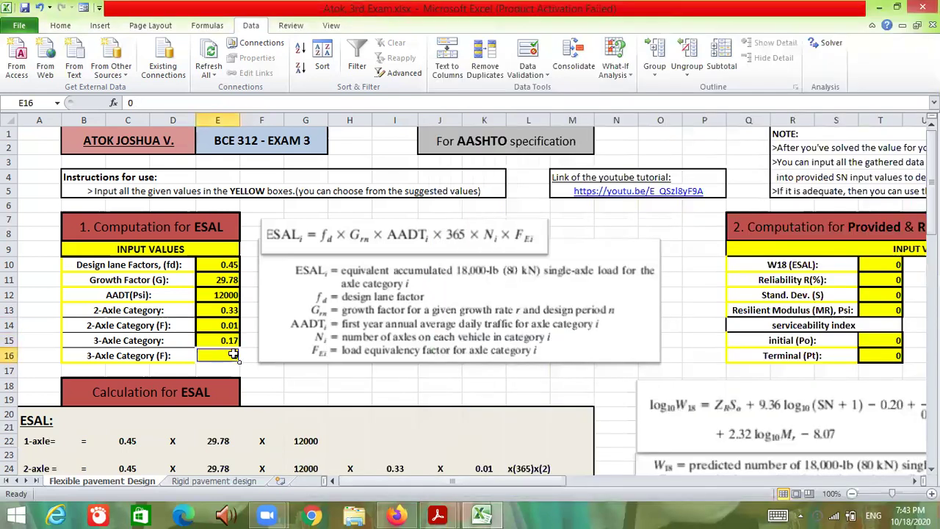
pyautogui.write('0.086')
pyautogui.press('Return')
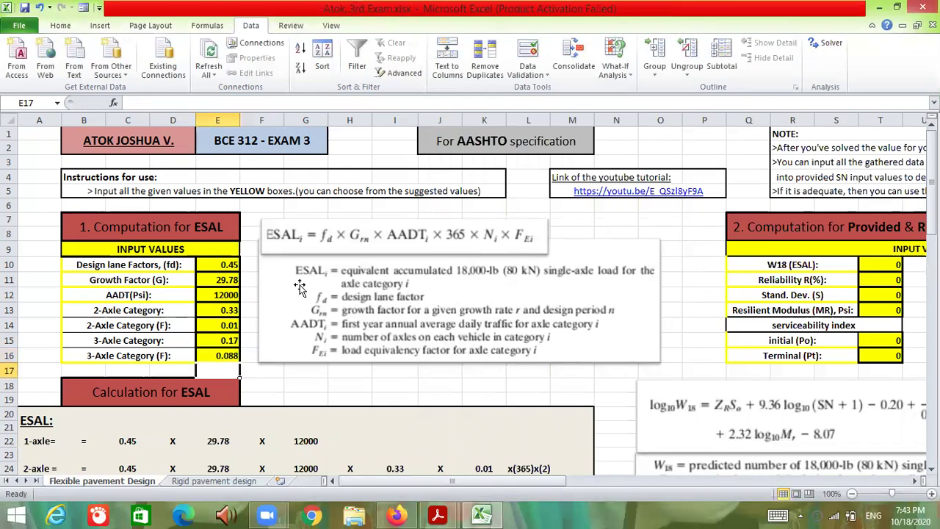
pyautogui.scroll(-3, 300, 287)
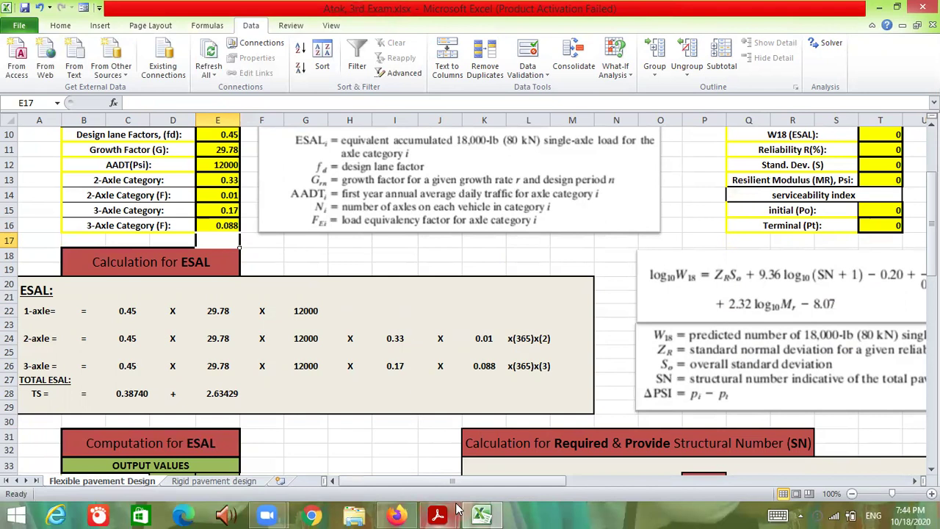
# Recheck Problem 1's given data, then scroll Excel down to the ESAL outputs totalling 3.02169
pyautogui.moveTo(455, 507)
pyautogui.click(403, 459)
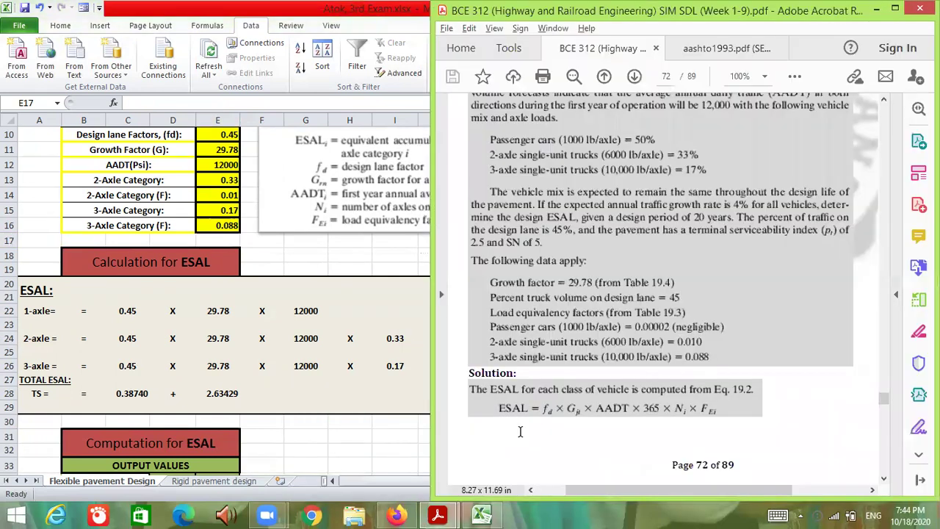
pyautogui.scroll(2, 520, 432)
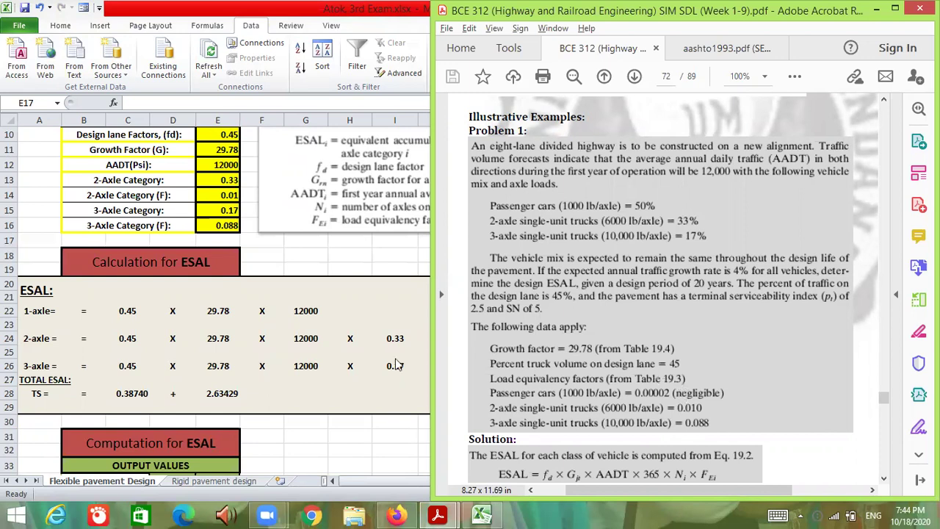
pyautogui.hotkey('alt', 'Tab')
pyautogui.scroll(-2, 382, 424)
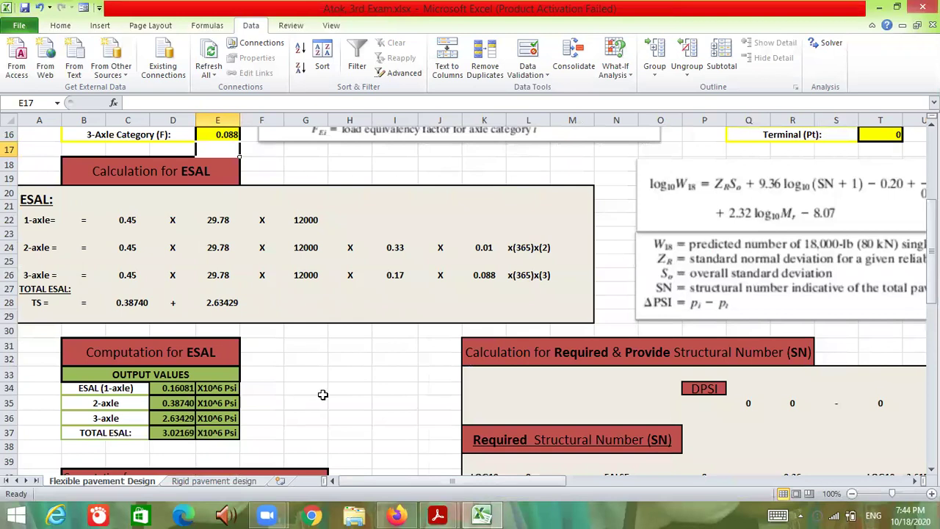
pyautogui.scroll(2, 323, 393)
pyautogui.scroll(-2, 323, 397)
pyautogui.moveTo(437, 516)
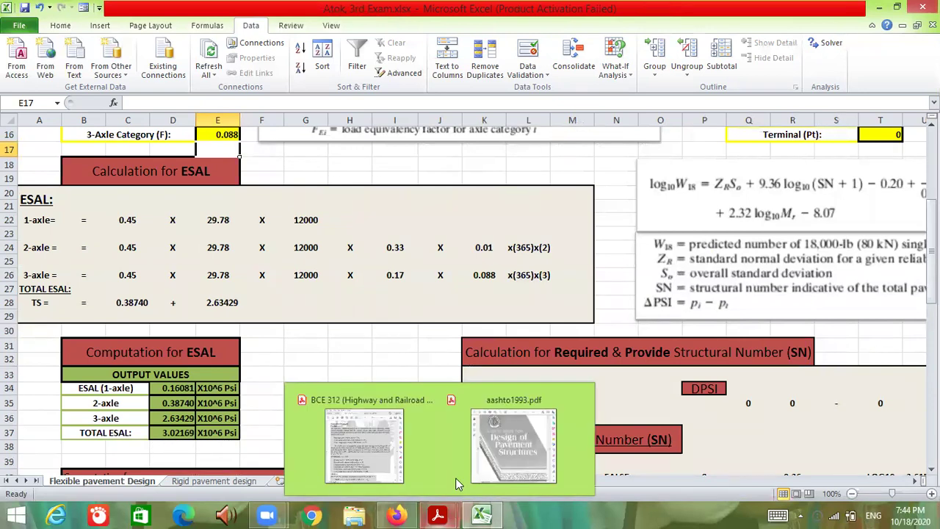
pyautogui.click(403, 457)
pyautogui.scroll(-3, 766, 402)
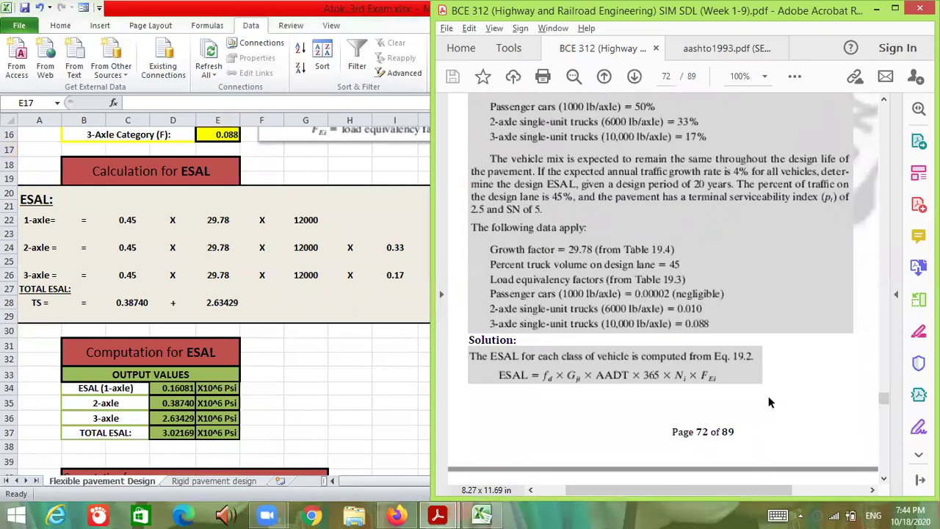
pyautogui.scroll(-3, 770, 402)
pyautogui.scroll(-4, 768, 396)
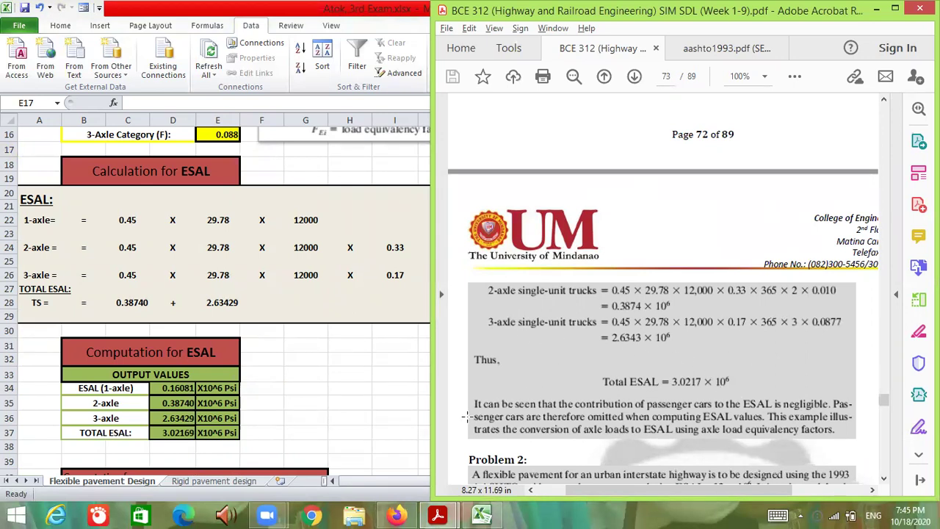
pyautogui.hotkey('alt', 'Tab')
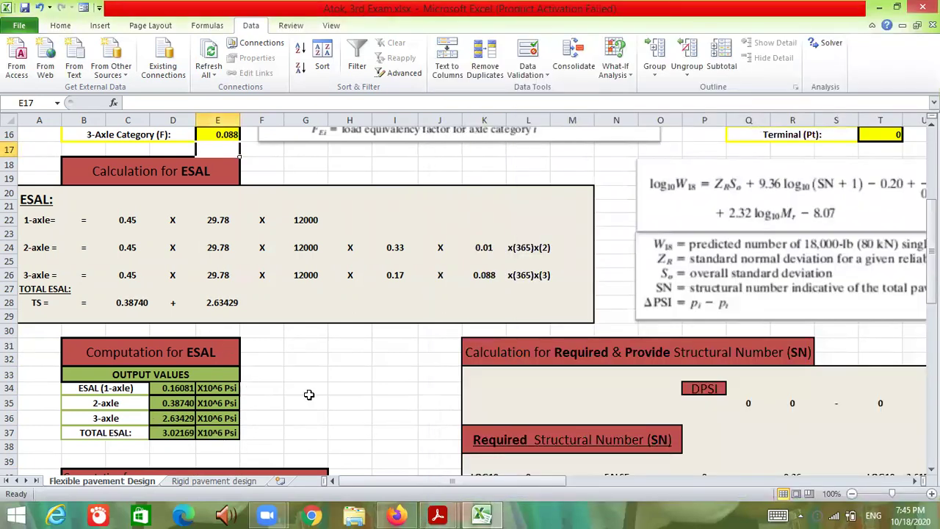
pyautogui.scroll(5, 271, 424)
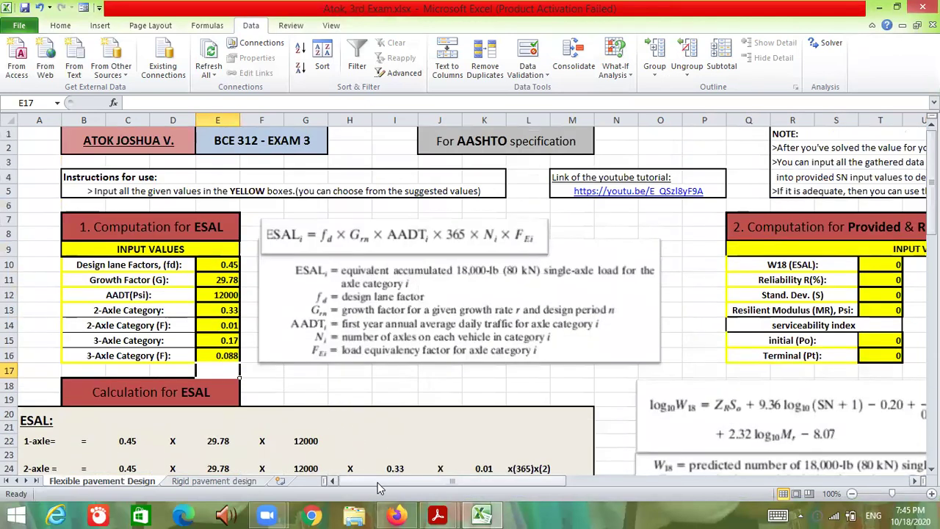
# Scroll the sheet right to show the Provided & Required Structural Number inputs from column K
pyautogui.moveTo(384, 480); pyautogui.dragTo(486, 488)
pyautogui.moveTo(569, 480); pyautogui.dragTo(512, 482)
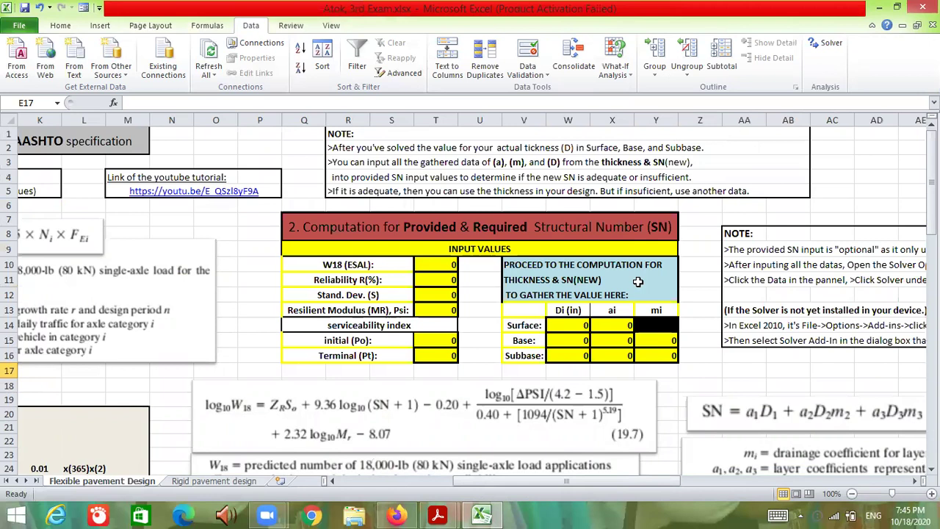
# Scroll the BCE 312 notes to Problem 2 on page 73, showing design ESAL 2 × 10^6
pyautogui.moveTo(441, 514)
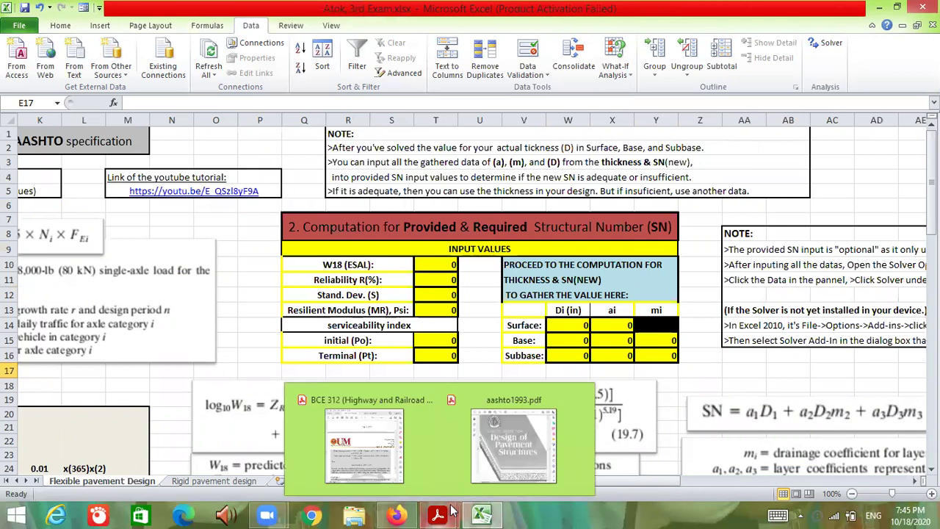
pyautogui.click(421, 468)
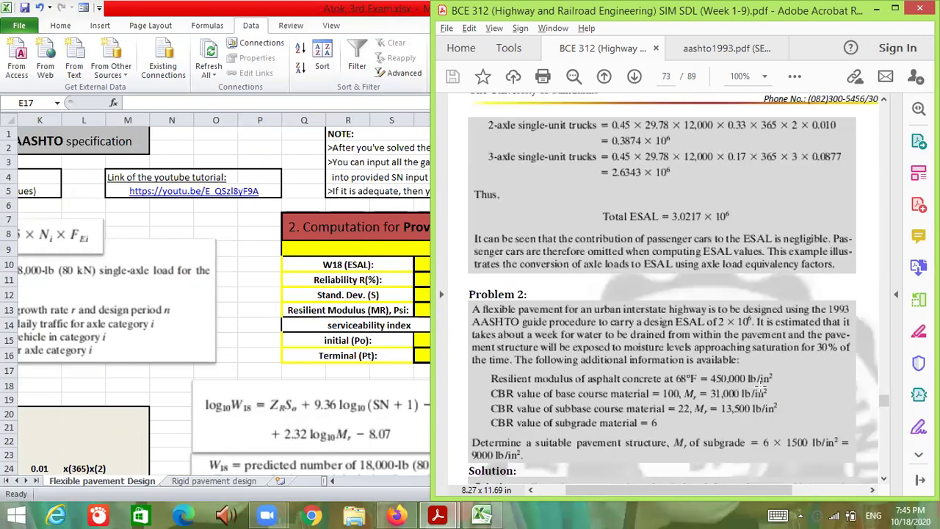
pyautogui.scroll(-3, 772, 378)
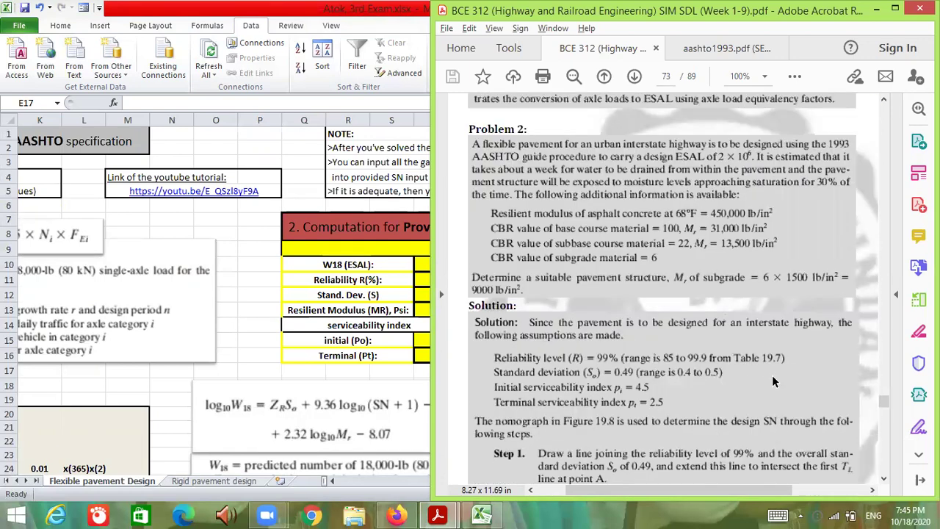
pyautogui.scroll(-7, 772, 374)
pyautogui.scroll(10, 772, 374)
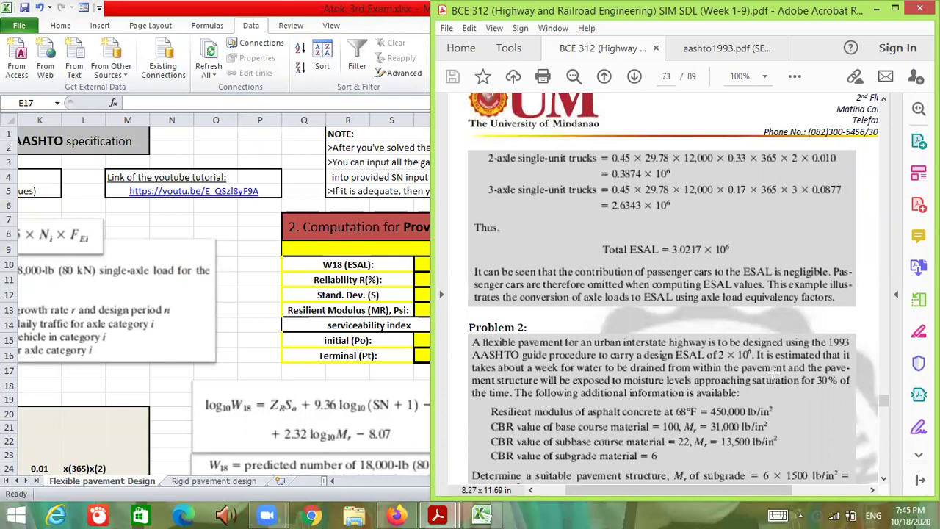
pyautogui.scroll(-2, 773, 371)
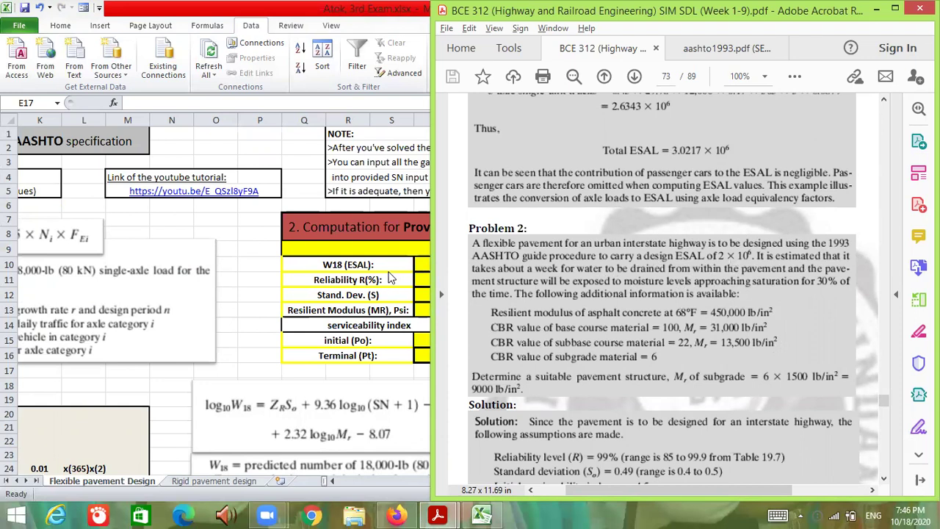
# Enter 2000000 as the W18 (ESAL) structural-number input in T10
pyautogui.click(424, 264)
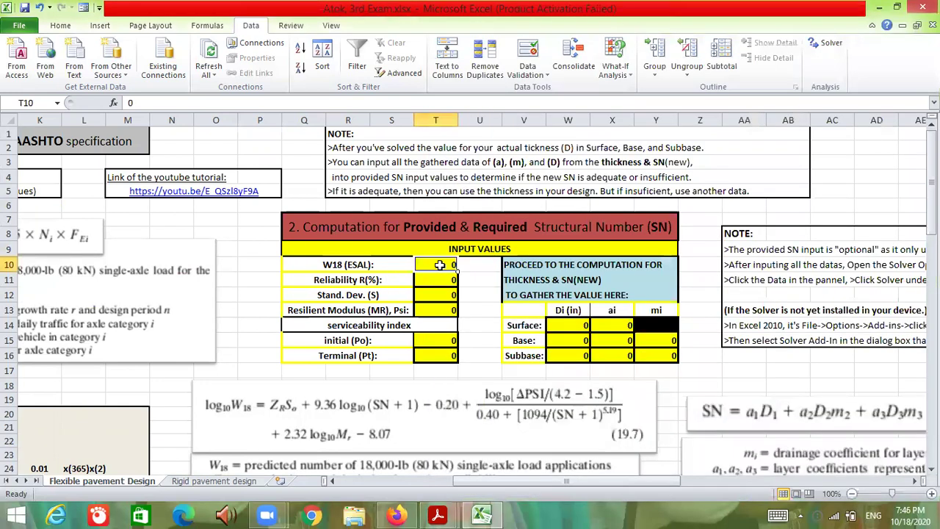
pyautogui.write('2000000')
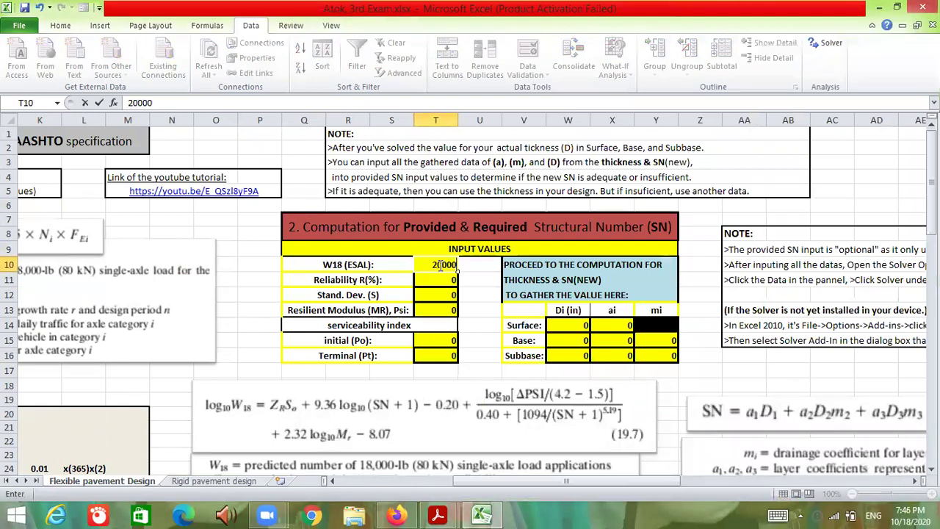
pyautogui.press('Return')
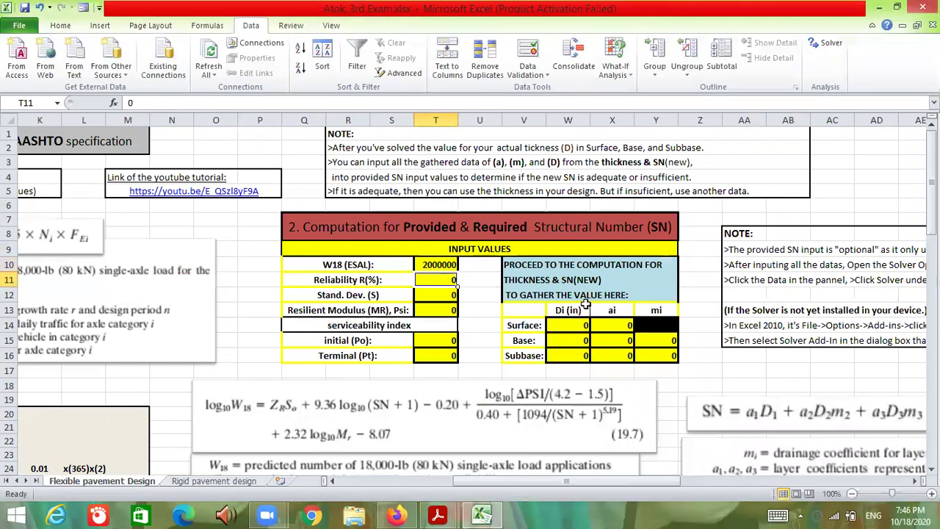
# Glance at the Problem 2 notes, then scroll through the sheet's structural number section
pyautogui.moveTo(481, 505)
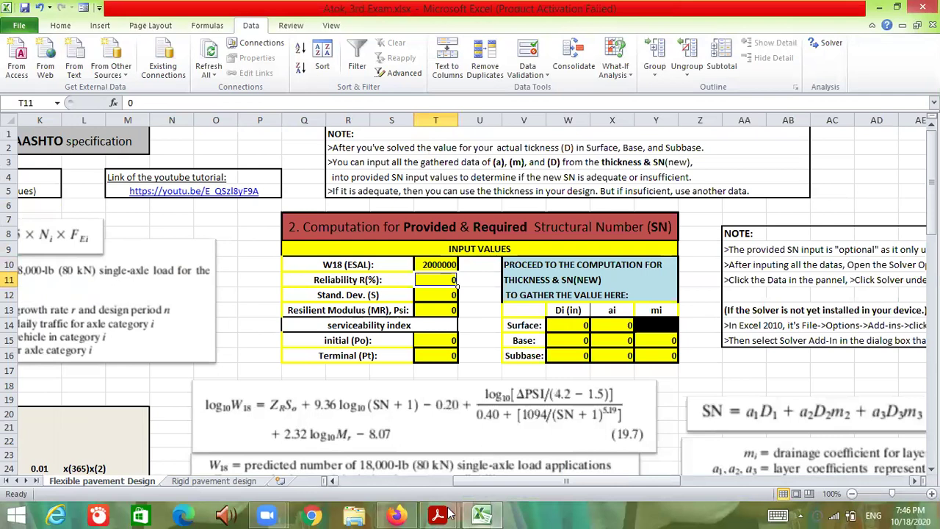
pyautogui.moveTo(438, 515)
pyautogui.click(415, 466)
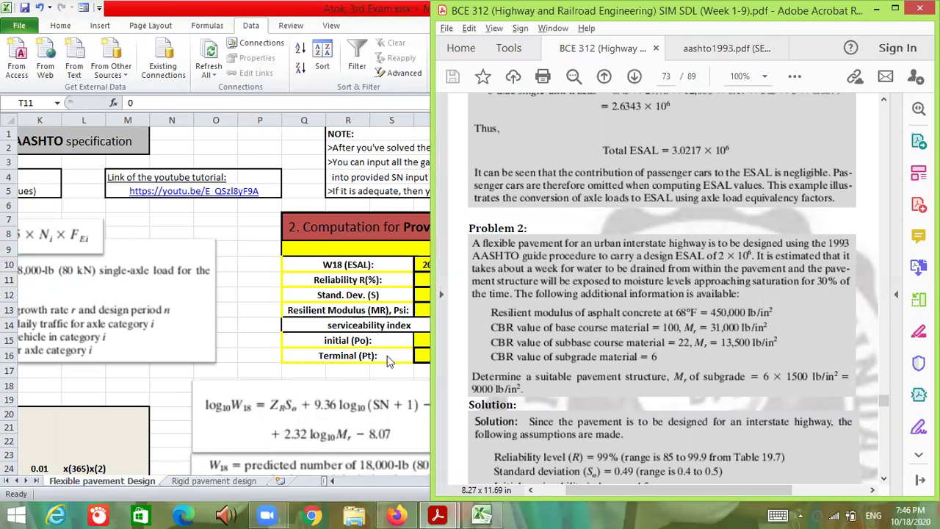
pyautogui.hotkey('alt', 'Tab')
pyautogui.scroll(-6, 496, 383)
pyautogui.scroll(-5, 496, 383)
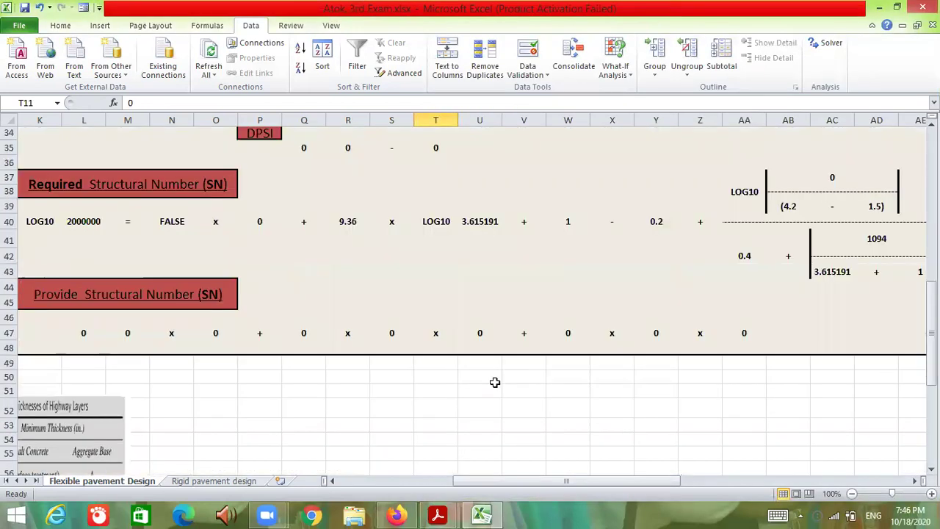
pyautogui.scroll(-4, 536, 463)
pyautogui.moveTo(453, 478); pyautogui.dragTo(334, 481)
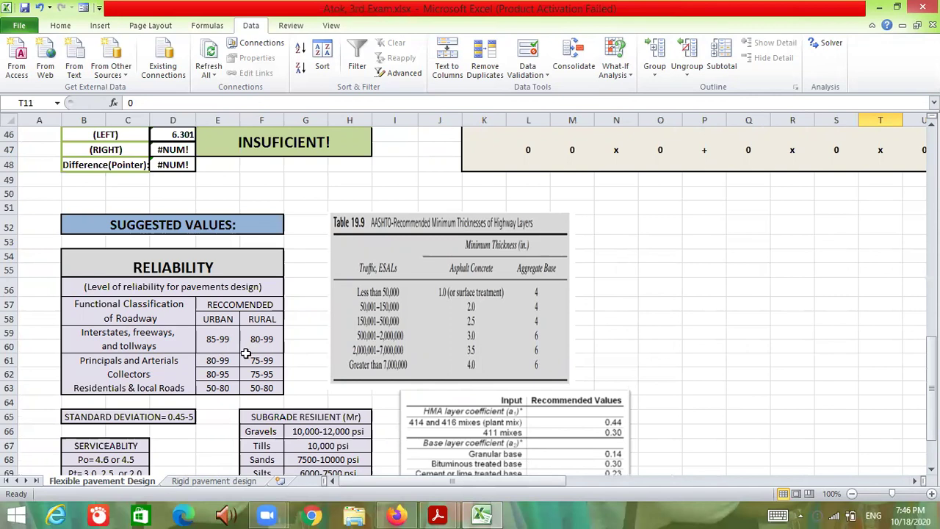
pyautogui.scroll(15, 609, 374)
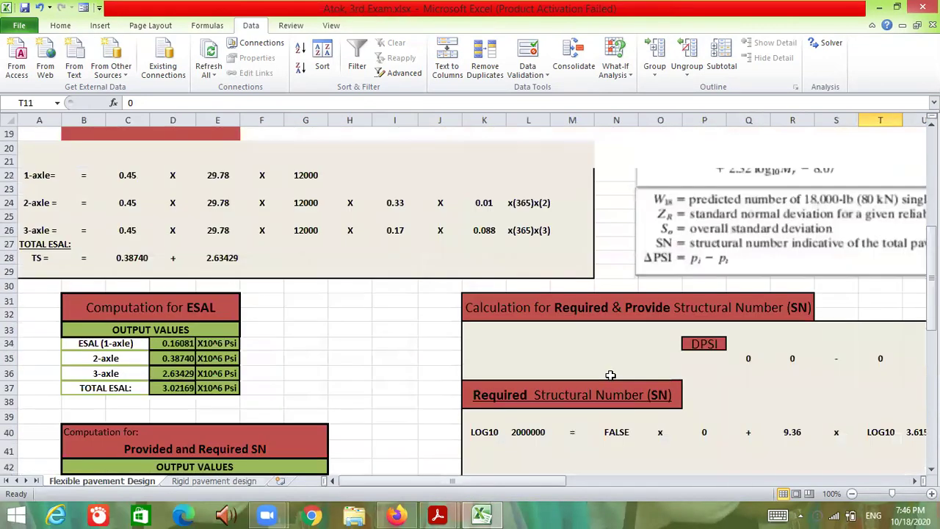
pyautogui.hscroll(5, 611, 483)
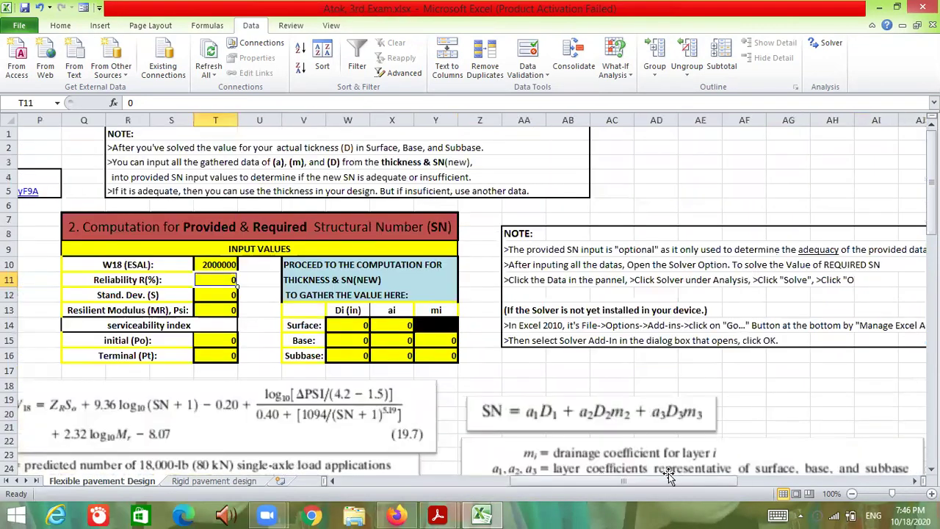
# Enter reliability 99 in T11 and standard deviation 0.49 in T12, as given in the PDF problem
pyautogui.moveTo(436, 514)
pyautogui.click(434, 470)
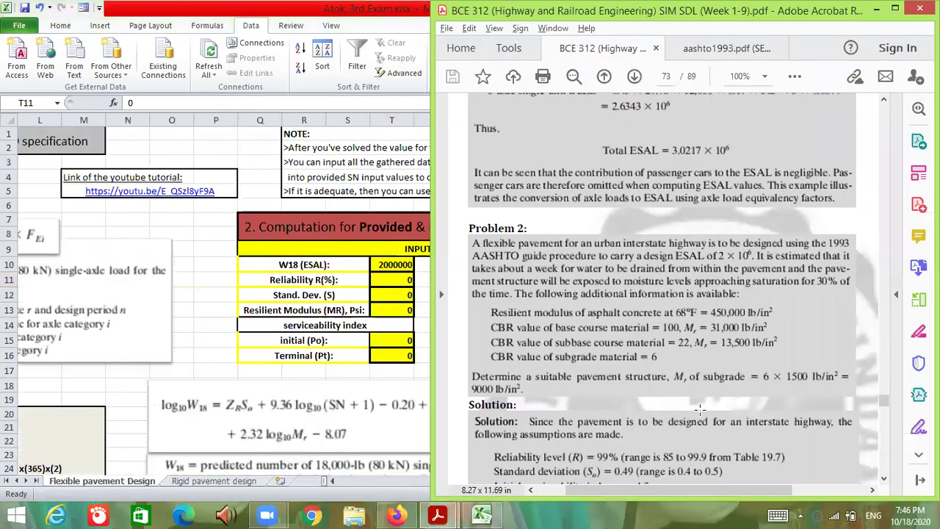
pyautogui.scroll(-2, 699, 407)
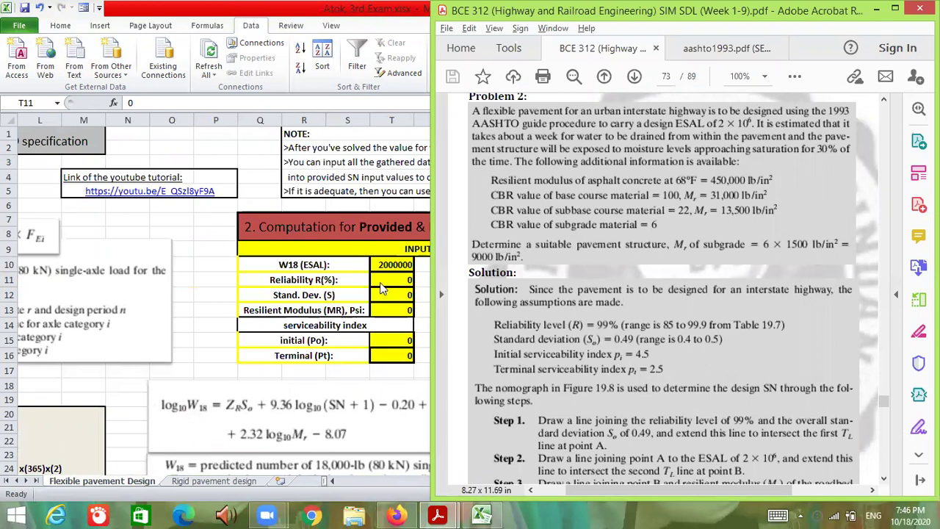
pyautogui.click(401, 282)
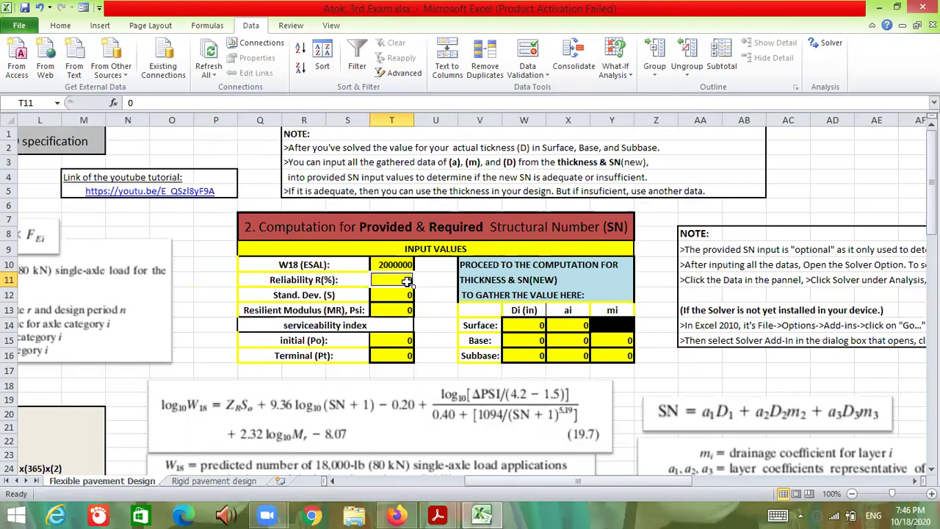
pyautogui.write('99')
pyautogui.press('Return')
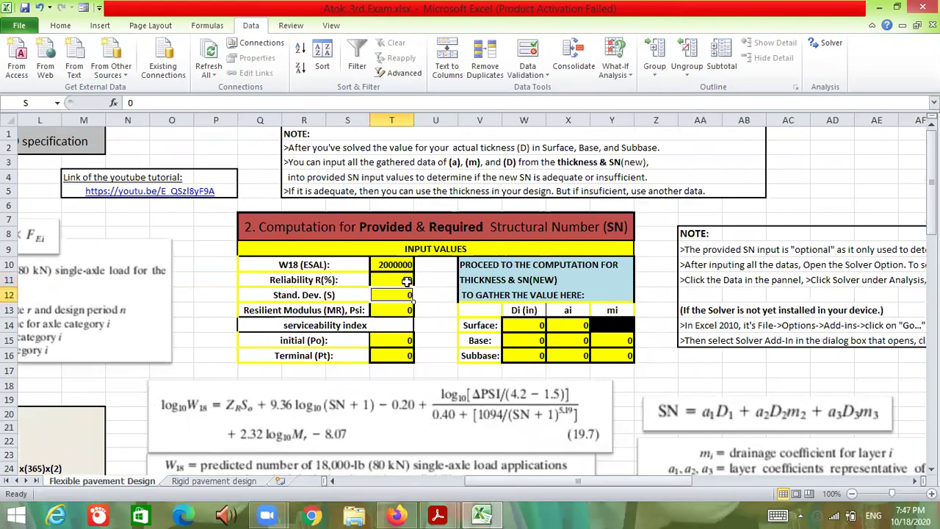
pyautogui.moveTo(438, 515)
pyautogui.click(398, 463)
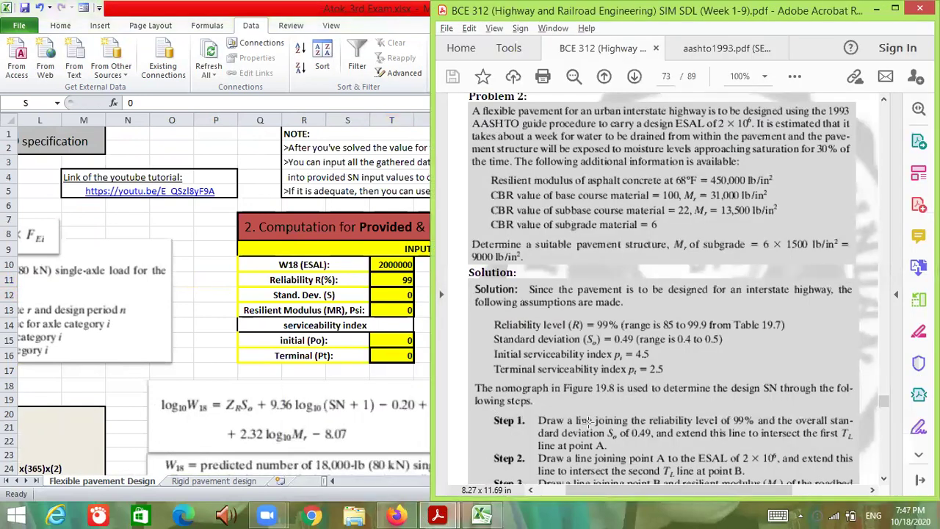
pyautogui.scroll(-1, 697, 334)
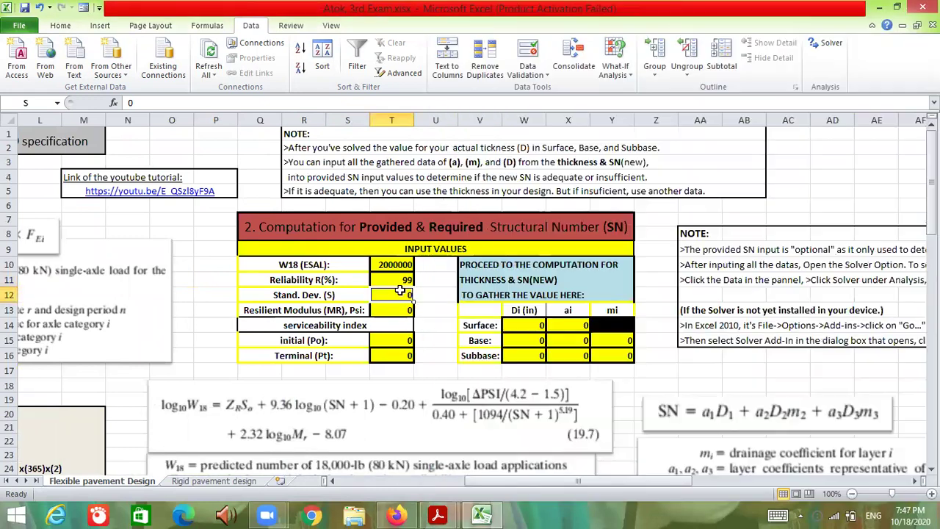
pyautogui.click(404, 295)
pyautogui.write('0.')
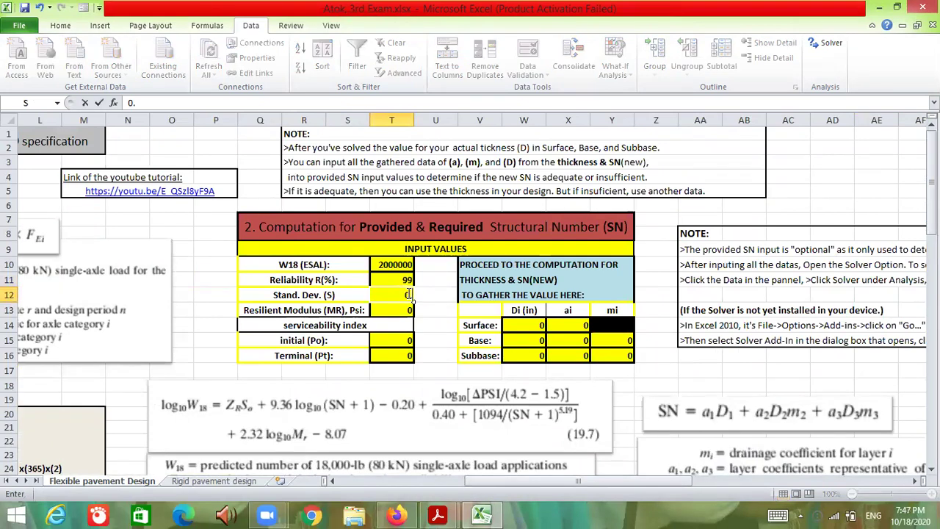
pyautogui.write('49')
pyautogui.press('Return')
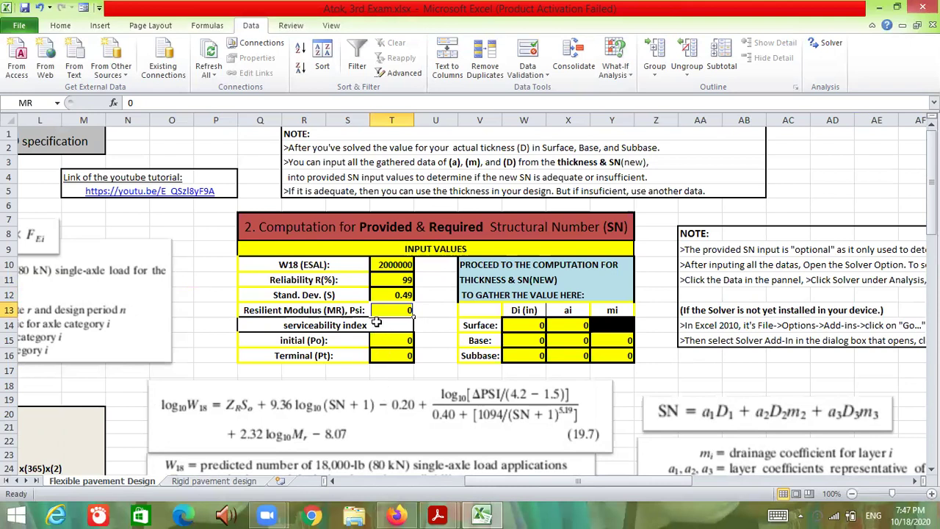
# Enter resilient modulus 9000 in T13 after reading it in the PDF
pyautogui.moveTo(480, 514)
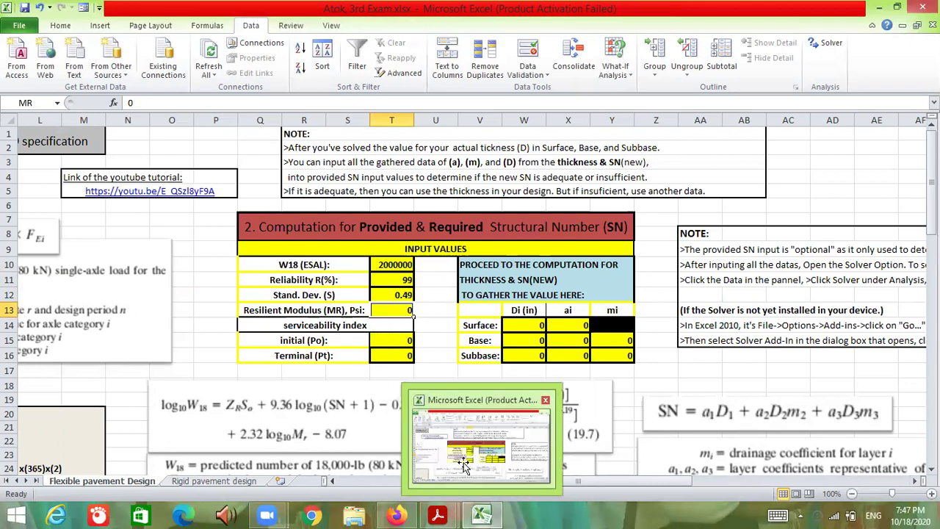
pyautogui.moveTo(438, 514)
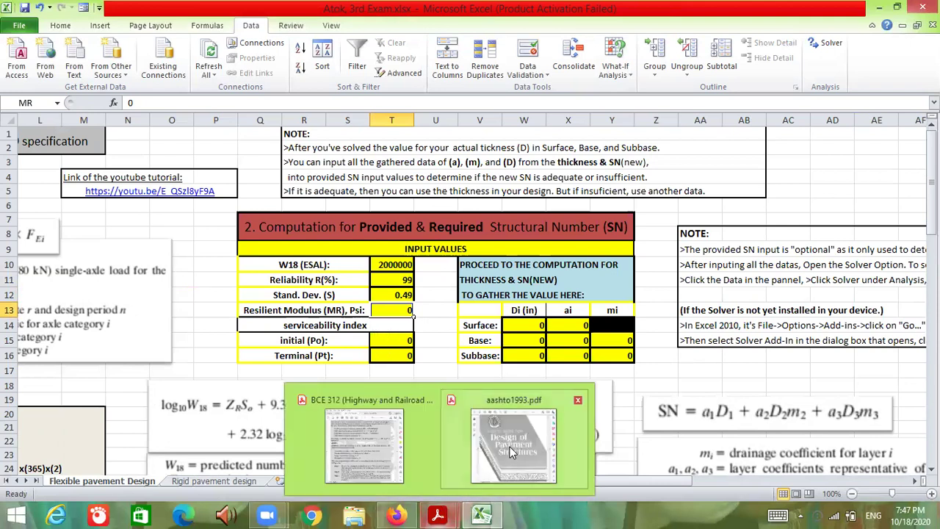
pyautogui.click(370, 448)
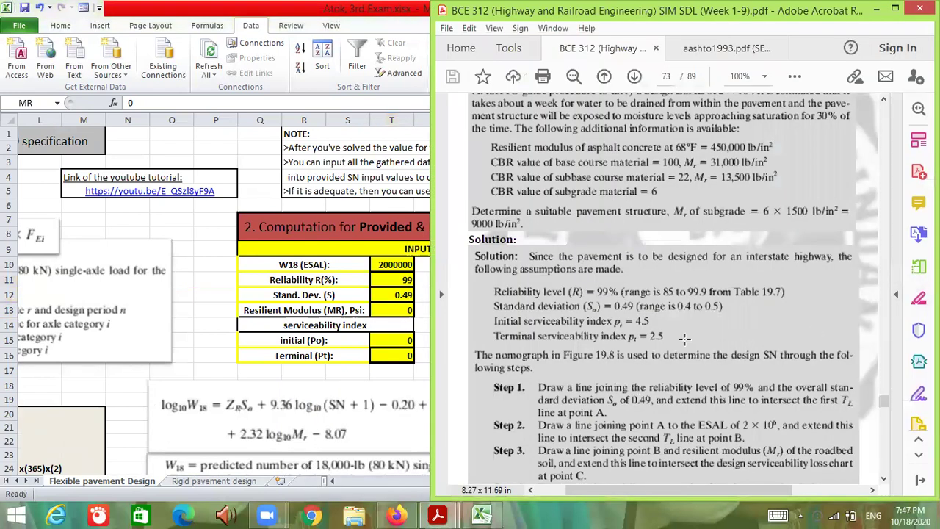
pyautogui.scroll(-1, 685, 335)
pyautogui.scroll(2, 714, 314)
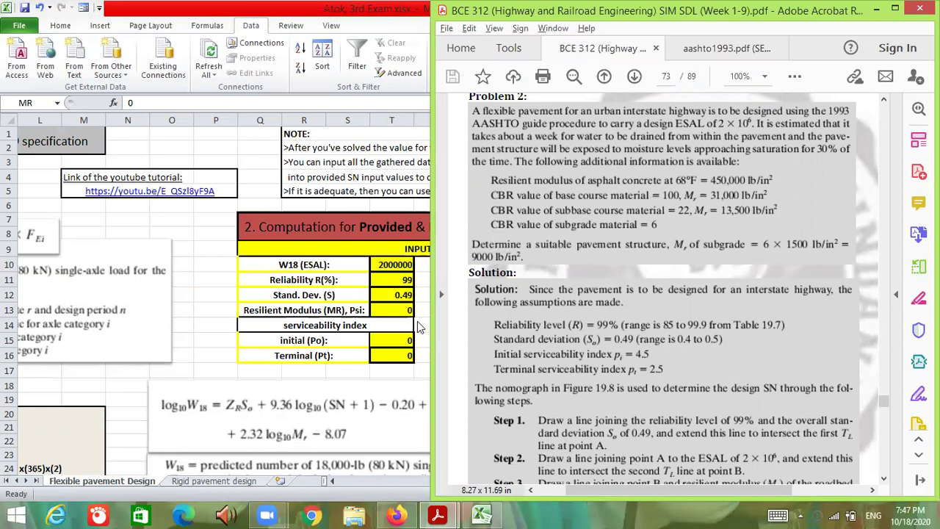
pyautogui.click(404, 310)
pyautogui.write('9')
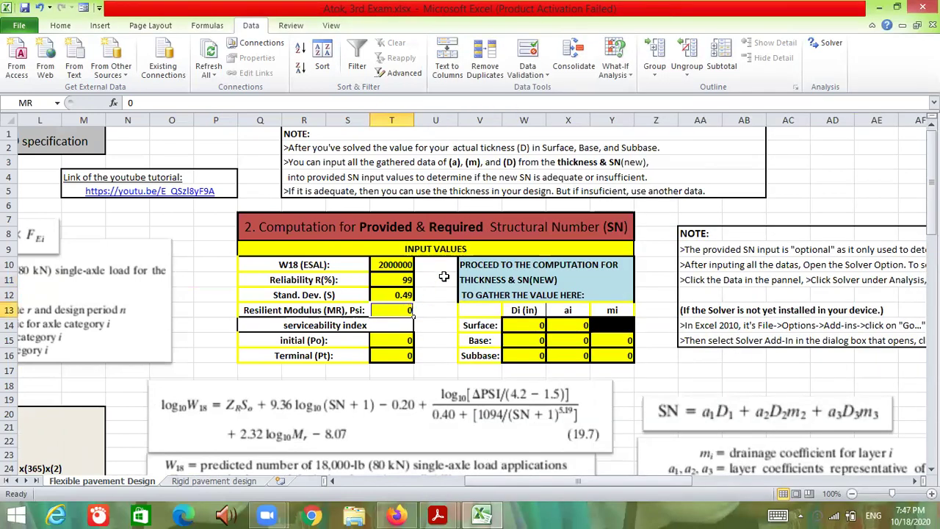
pyautogui.write('000')
pyautogui.press('Return')
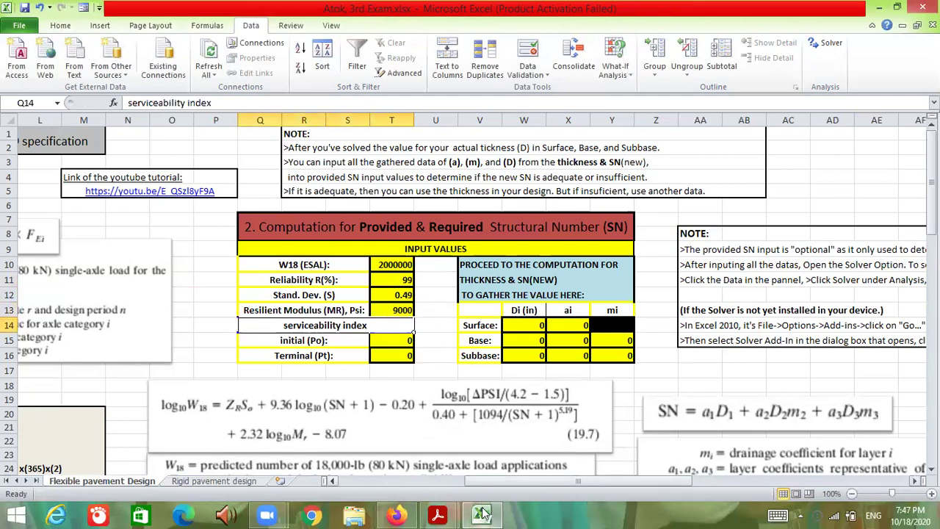
# Enter initial serviceability 4.5 in T15 and terminal serviceability 2.5 in T16
pyautogui.moveTo(476, 509)
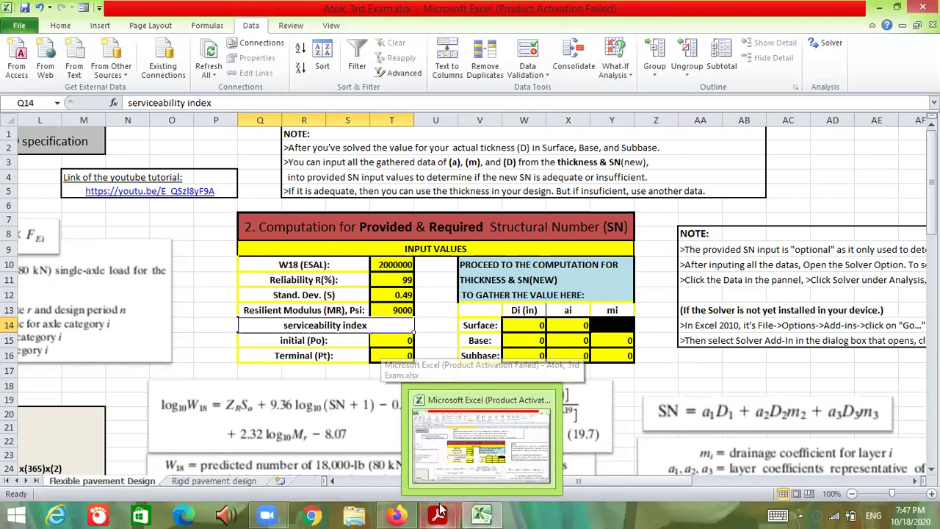
pyautogui.moveTo(438, 514)
pyautogui.click(365, 444)
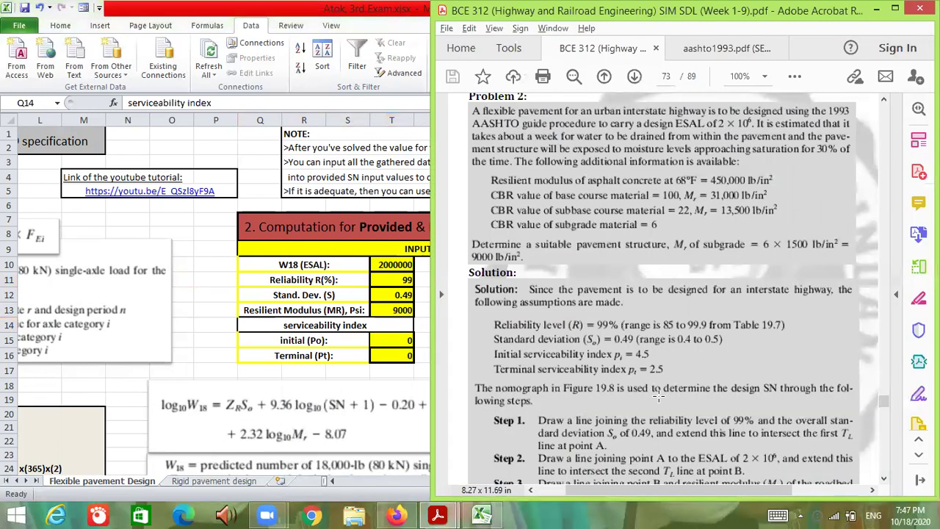
pyautogui.scroll(-1, 659, 396)
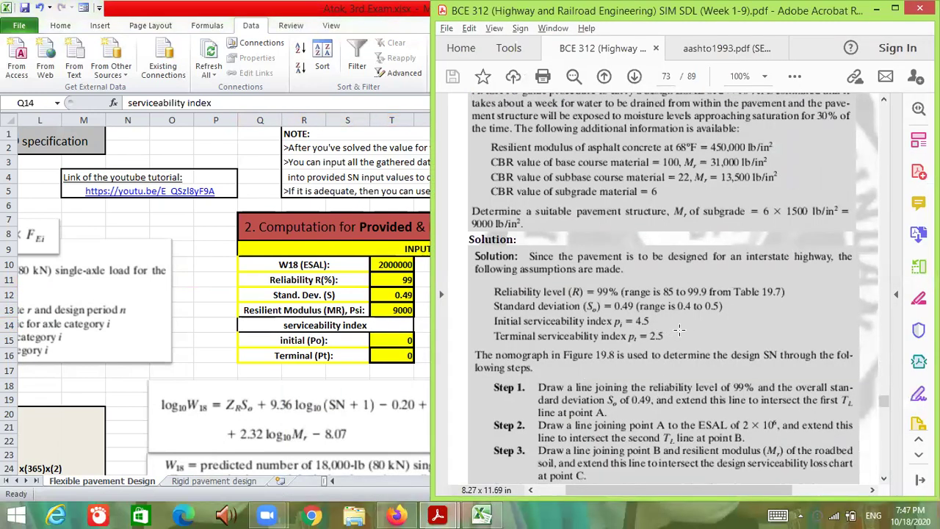
pyautogui.click(398, 340)
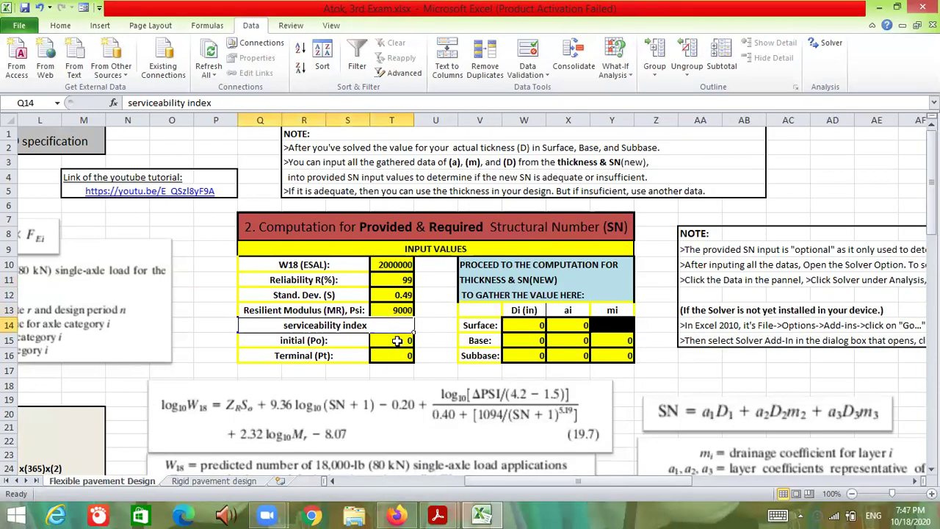
pyautogui.write('4.5')
pyautogui.press('Return')
pyautogui.write('2.5')
pyautogui.press('Return')
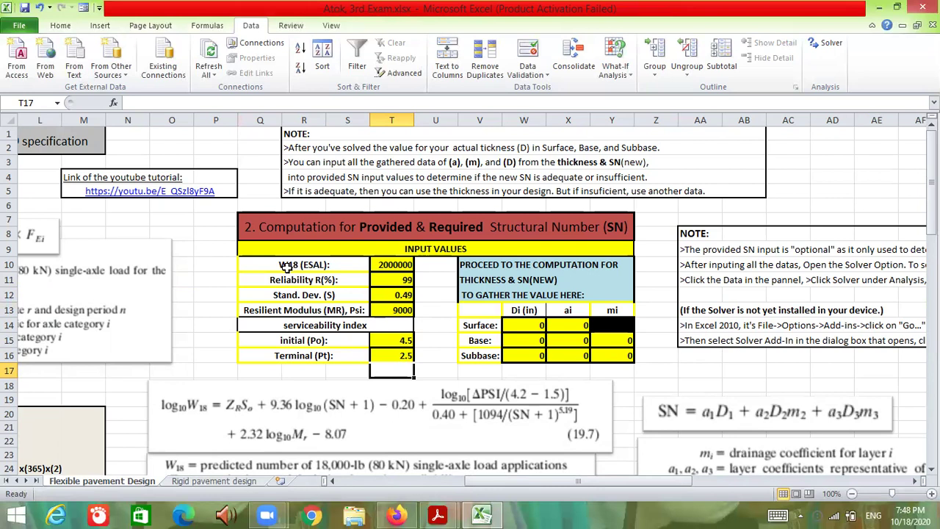
pyautogui.scroll(-1, 455, 373)
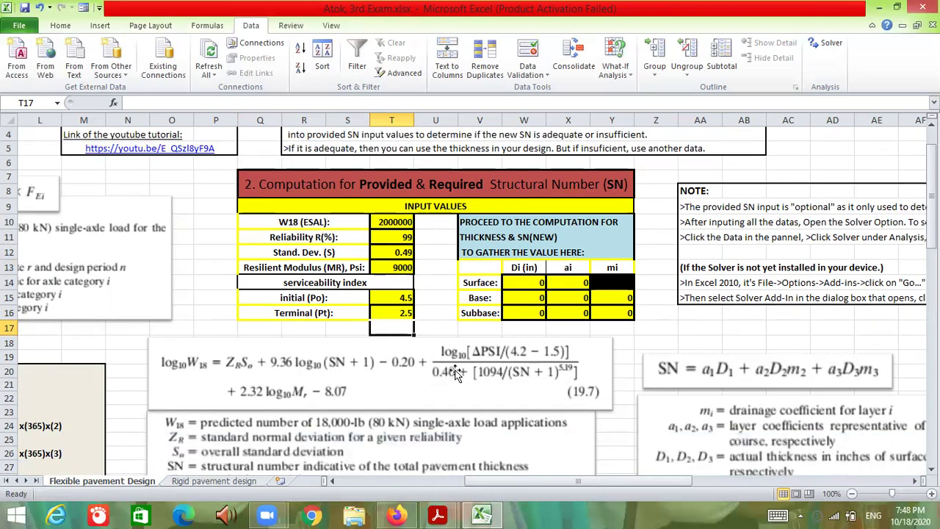
pyautogui.scroll(-1, 456, 373)
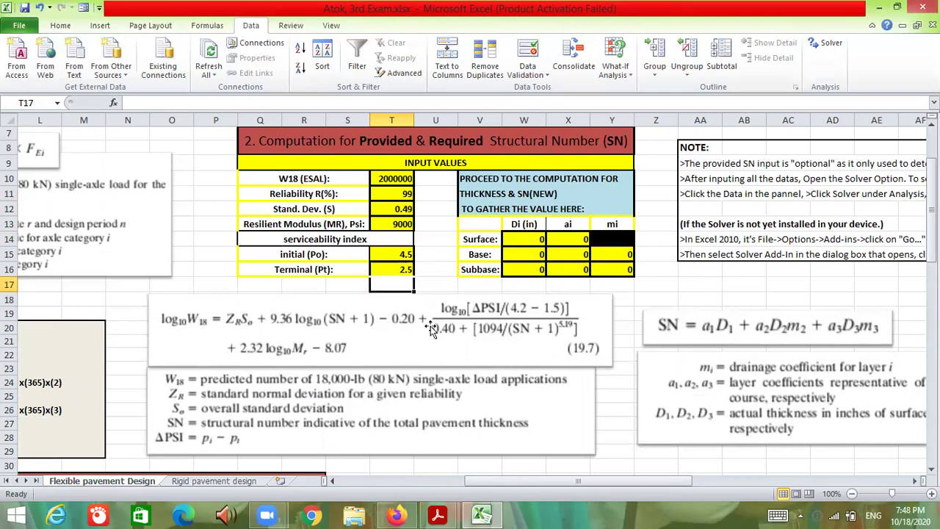
pyautogui.click(439, 271)
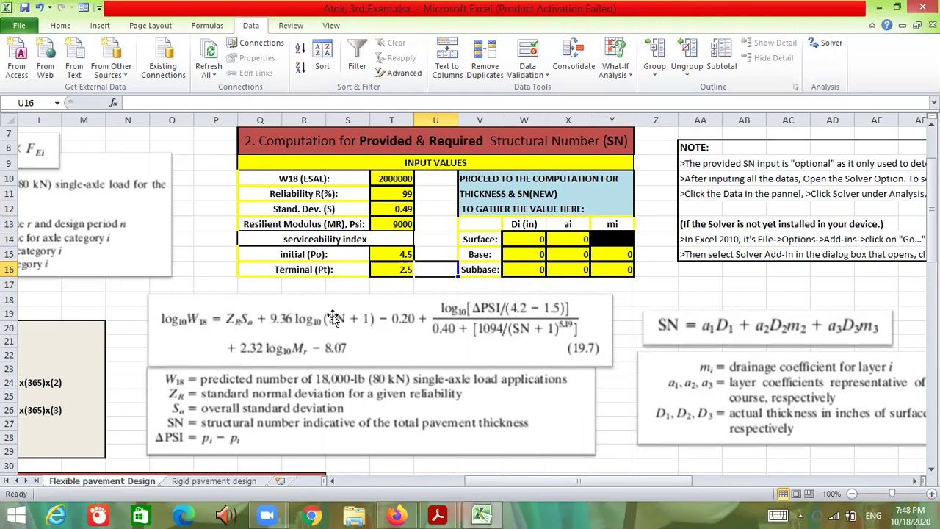
pyautogui.scroll(1, 446, 353)
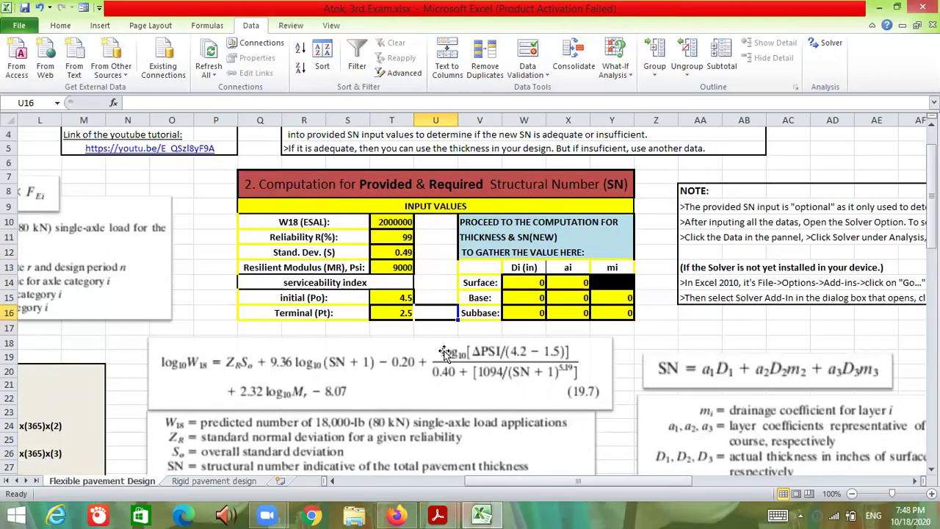
pyautogui.click(396, 329)
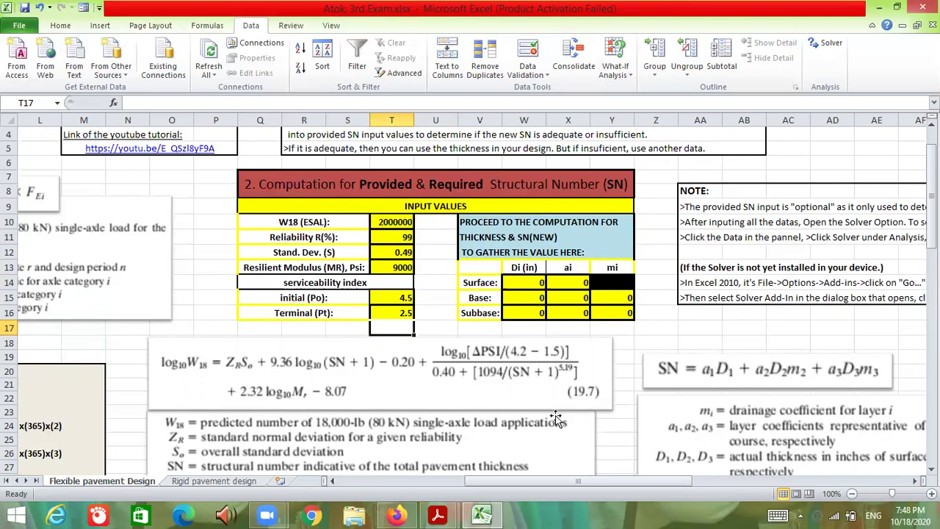
pyautogui.scroll(-2, 559, 417)
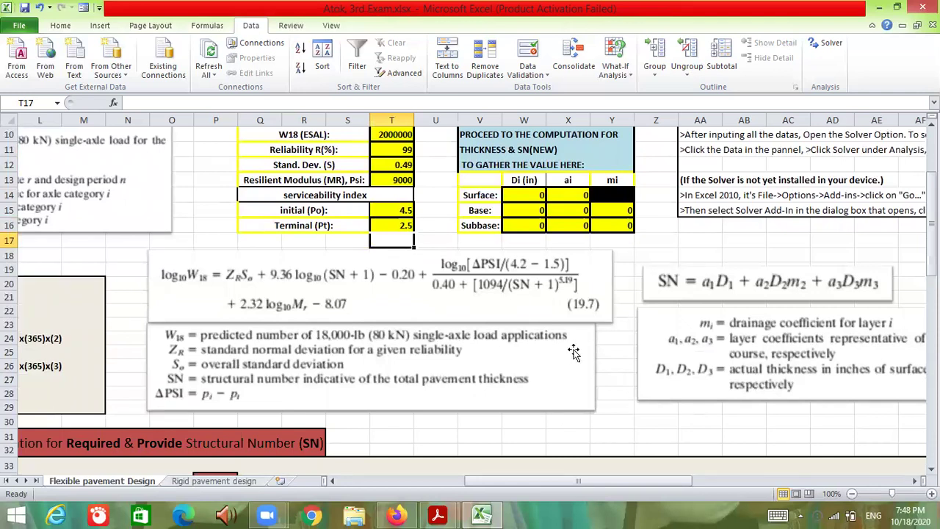
pyautogui.moveTo(539, 477); pyautogui.dragTo(624, 479)
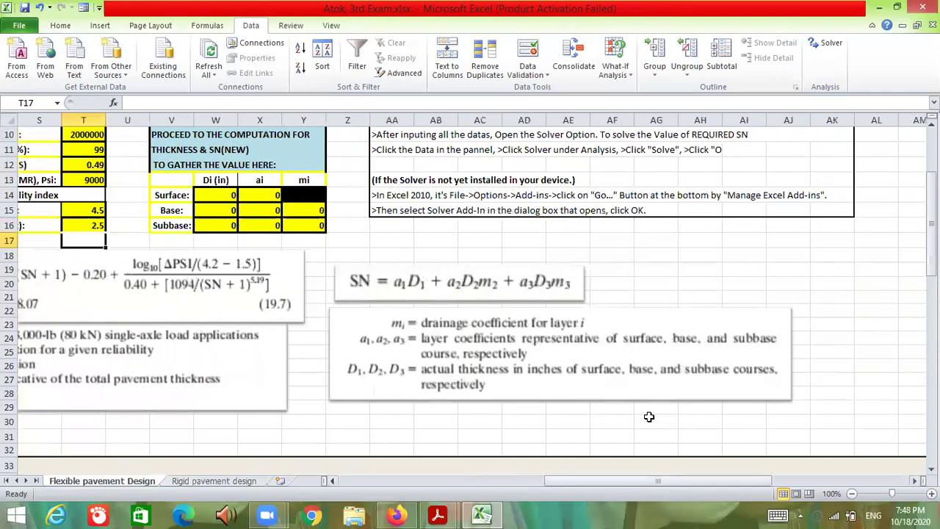
pyautogui.scroll(3, 649, 402)
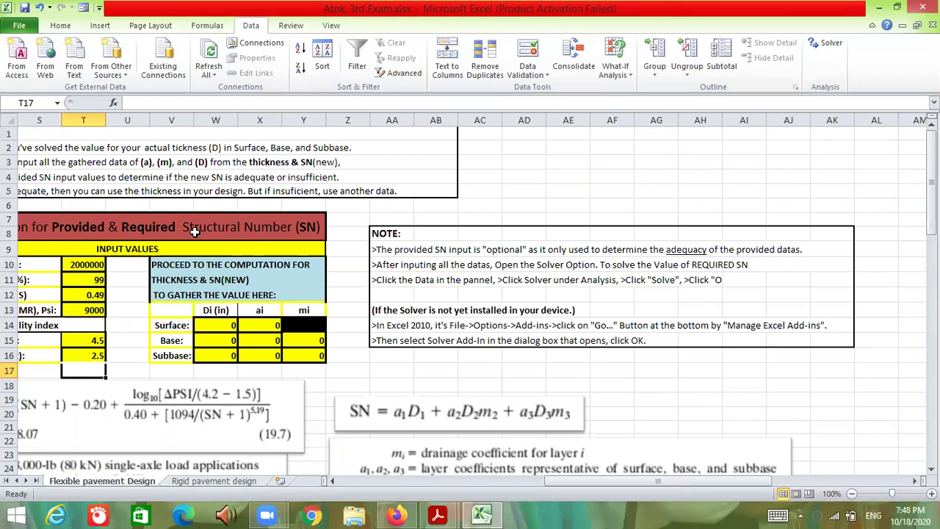
# Tick Solver Add-in in the Excel Add-ins manager under File > Options > Add-Ins, and confirm
pyautogui.click(19, 26)
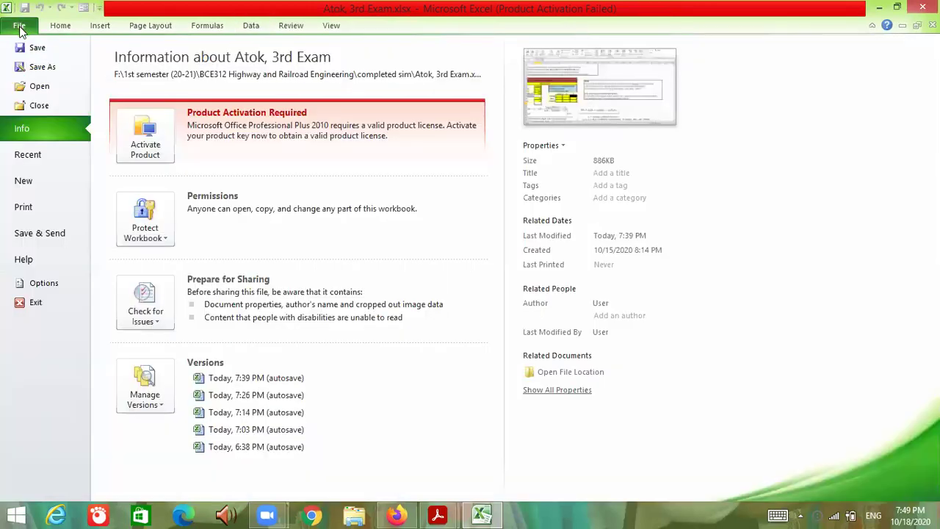
pyautogui.click(44, 284)
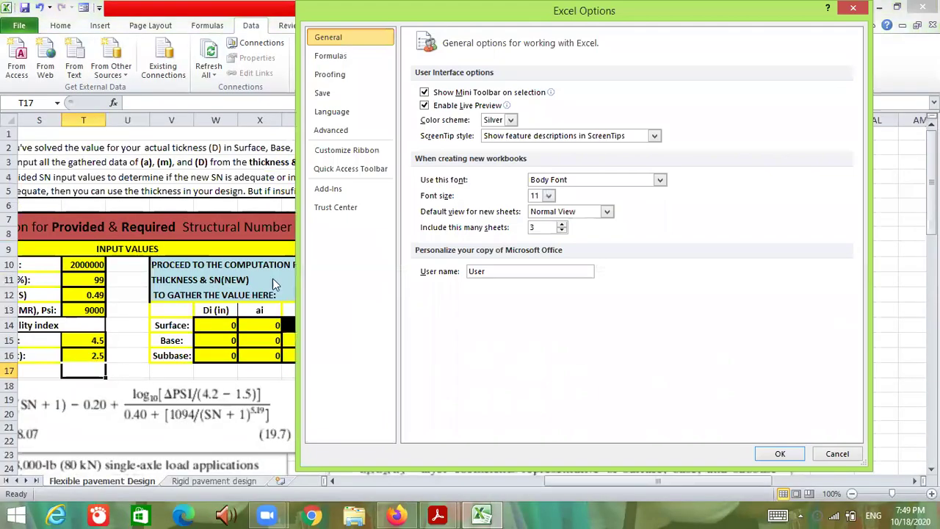
pyautogui.click(328, 192)
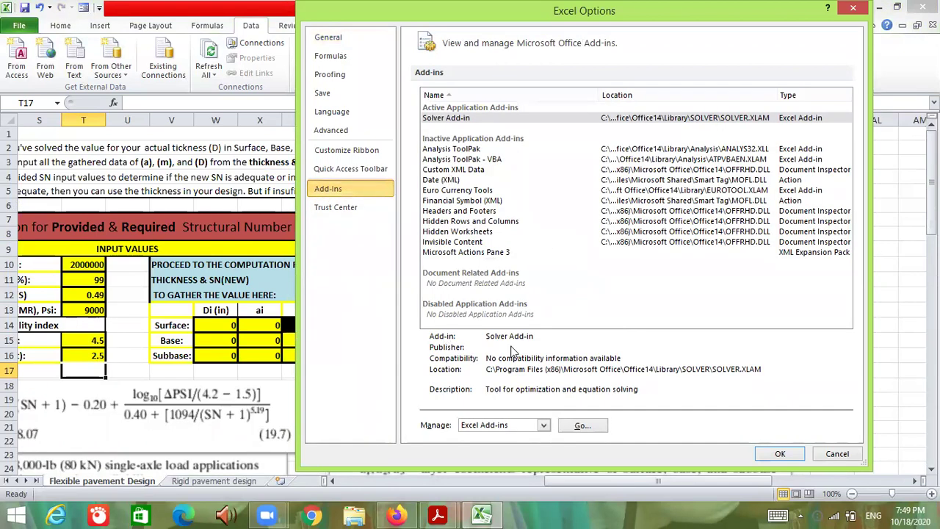
pyautogui.click(587, 431)
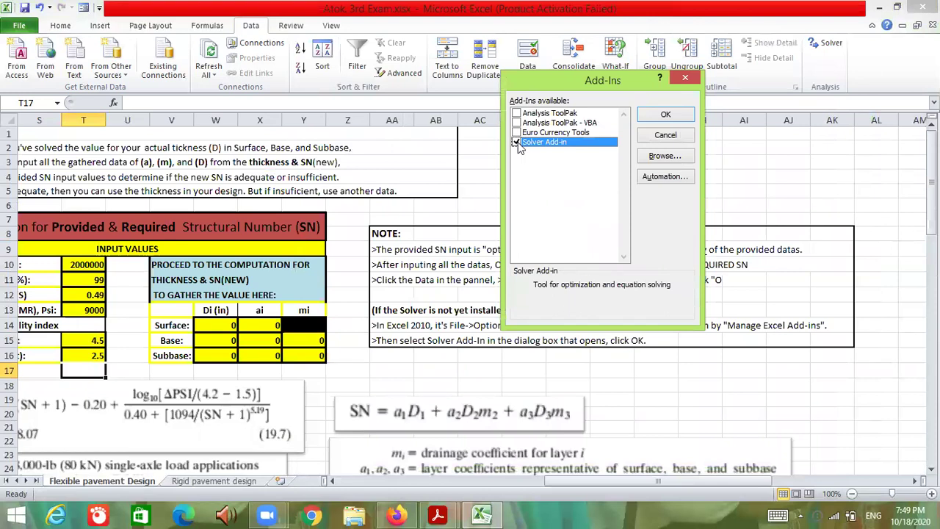
pyautogui.click(516, 142)
pyautogui.click(665, 116)
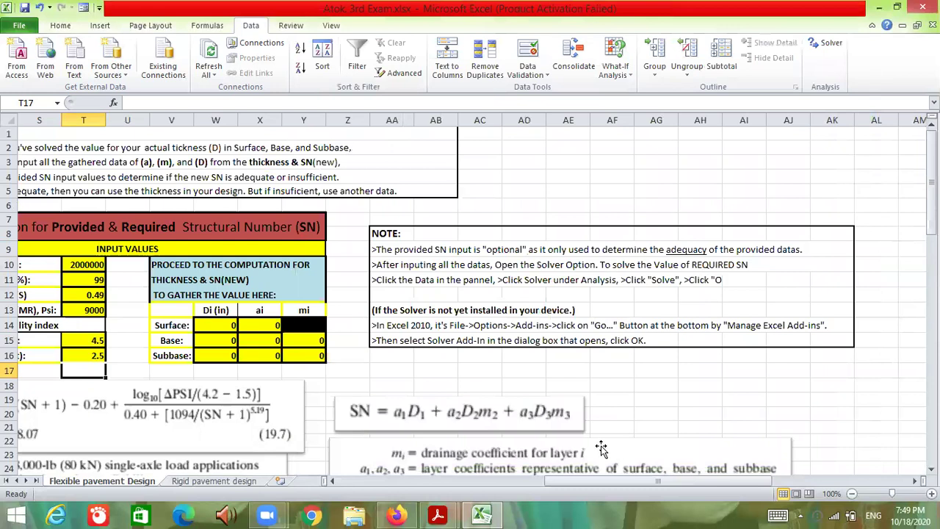
# Scroll and pan to the SN output showing Zr -2.327, required SN 3.615 and INSUFICIENT!
pyautogui.moveTo(606, 481); pyautogui.dragTo(544, 480)
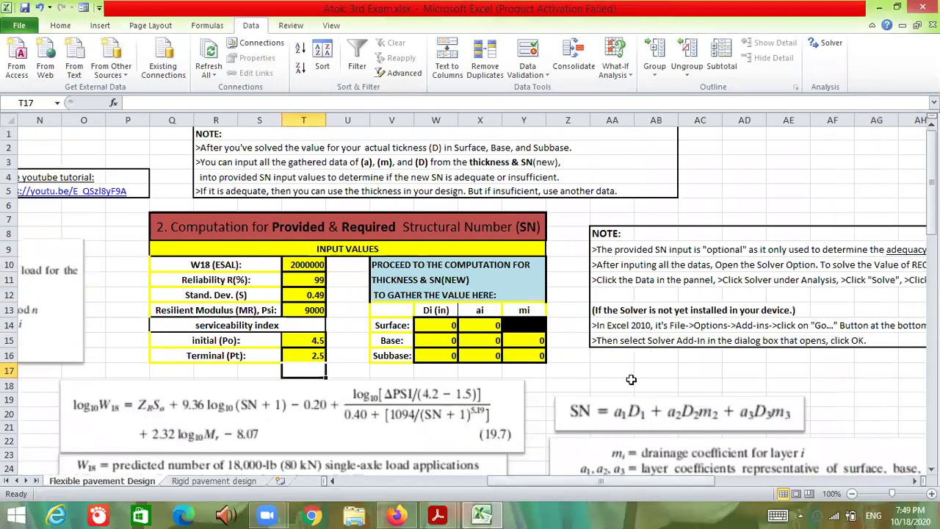
pyautogui.scroll(-3, 631, 379)
pyautogui.scroll(2, 436, 300)
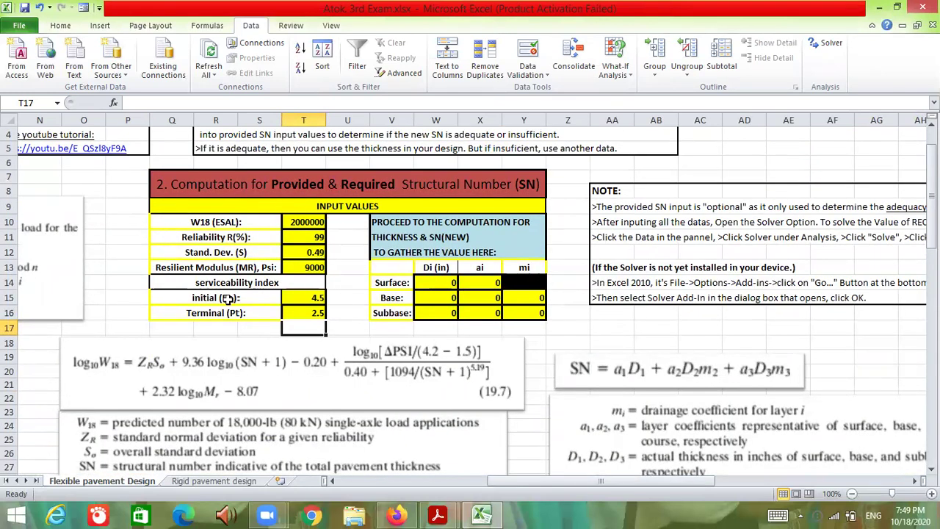
pyautogui.scroll(-6, 337, 267)
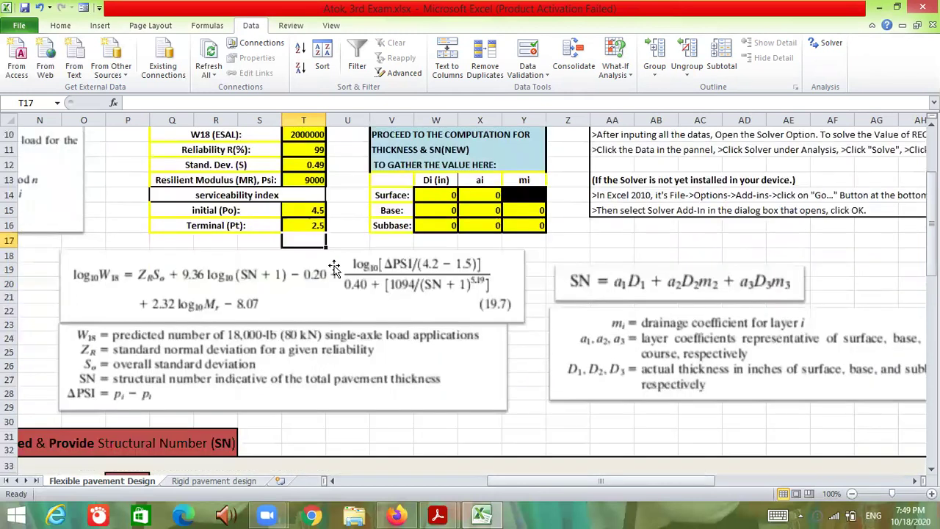
pyautogui.scroll(-2, 379, 292)
pyautogui.moveTo(476, 487); pyautogui.dragTo(454, 479)
pyautogui.scroll(2, 534, 434)
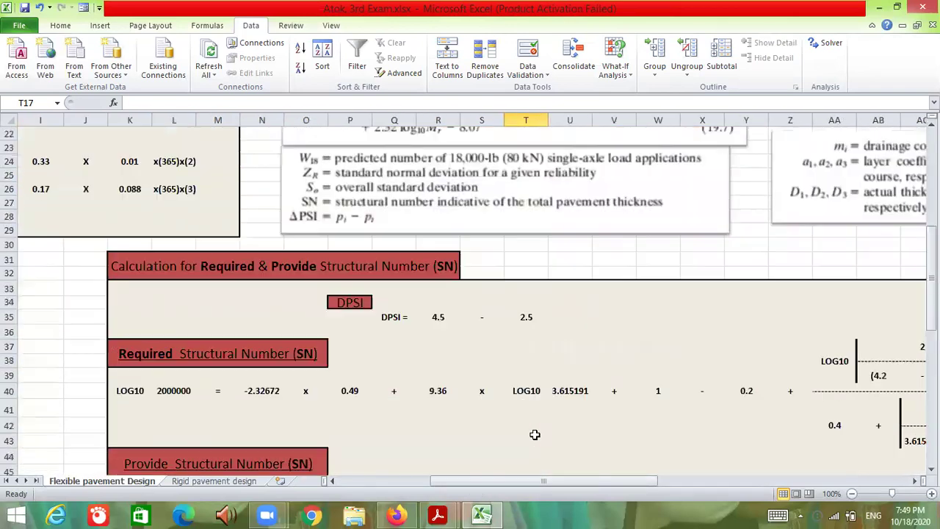
pyautogui.moveTo(546, 480)
pyautogui.mouseDown()
pyautogui.moveTo(464, 485)
pyautogui.moveTo(548, 481)
pyautogui.mouseUp()
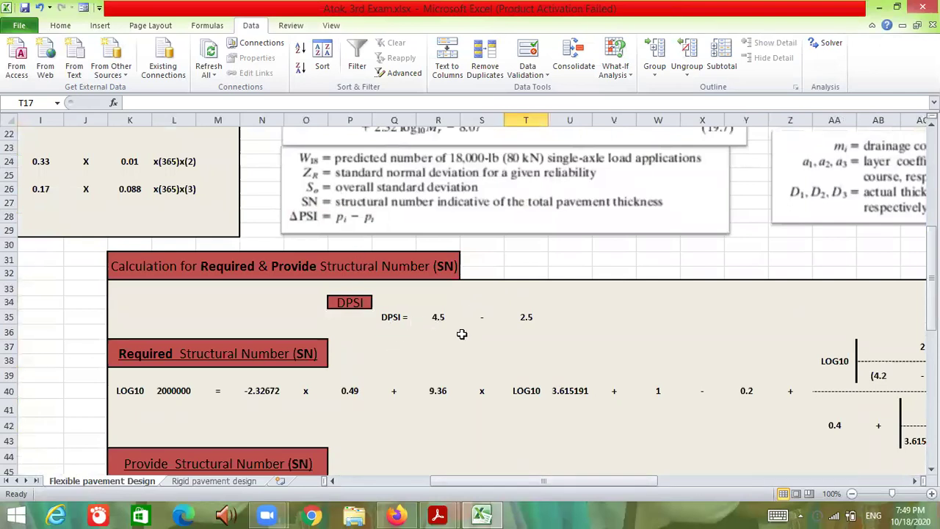
pyautogui.scroll(3, 517, 409)
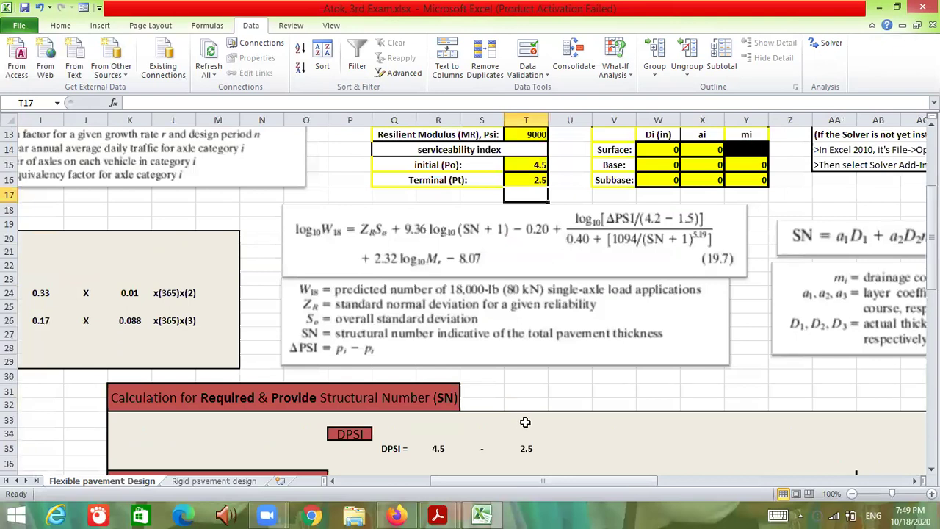
pyautogui.scroll(-4, 524, 433)
pyautogui.moveTo(535, 481); pyautogui.dragTo(478, 486)
pyautogui.scroll(-3, 404, 440)
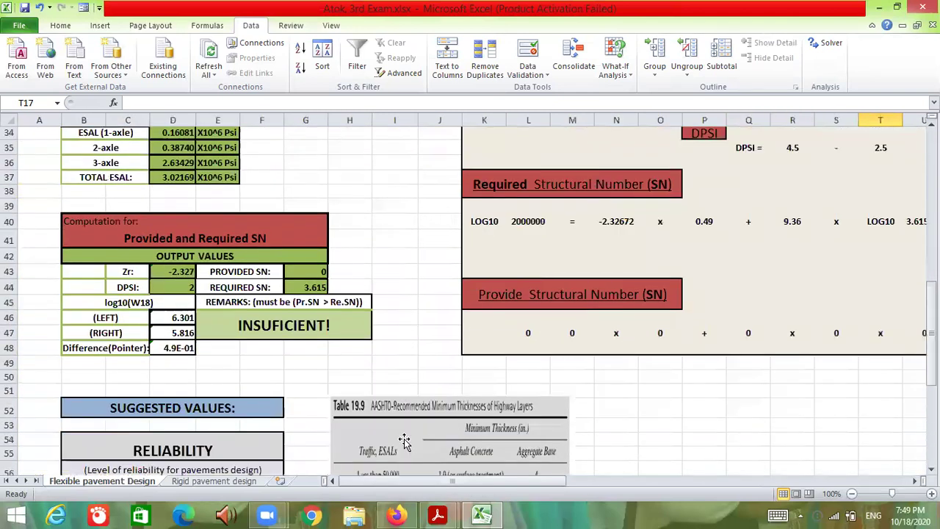
pyautogui.scroll(1, 404, 440)
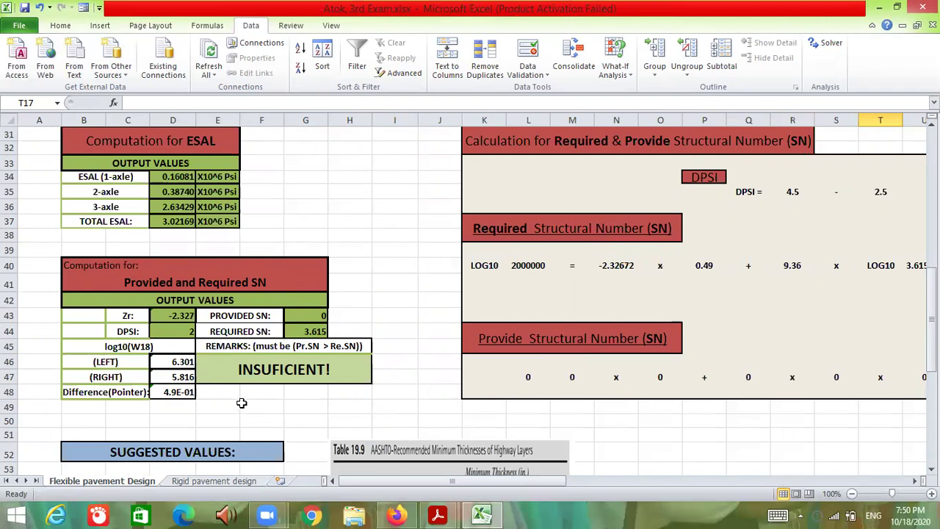
# Run Solver to set D48 to 0 by changing SN, keeping the solution with required SN 4.270
pyautogui.click(180, 392)
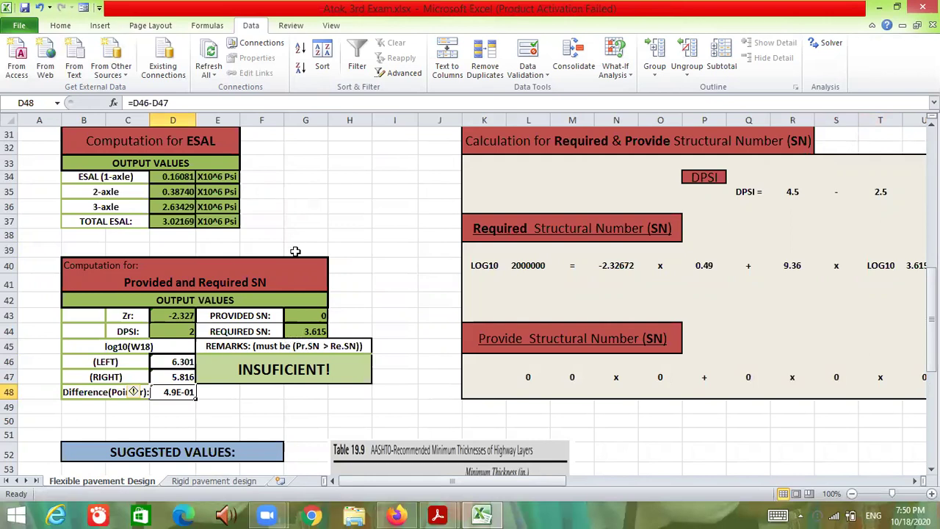
pyautogui.click(842, 51)
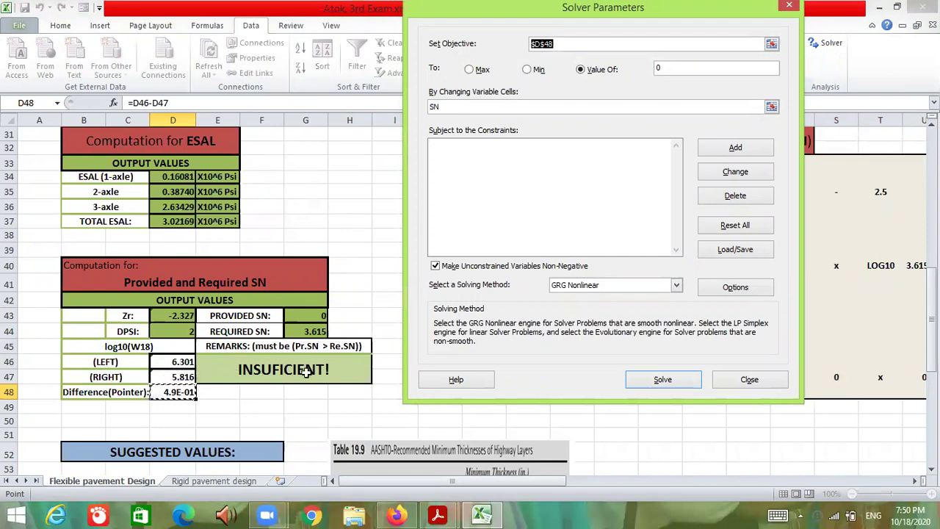
pyautogui.click(643, 378)
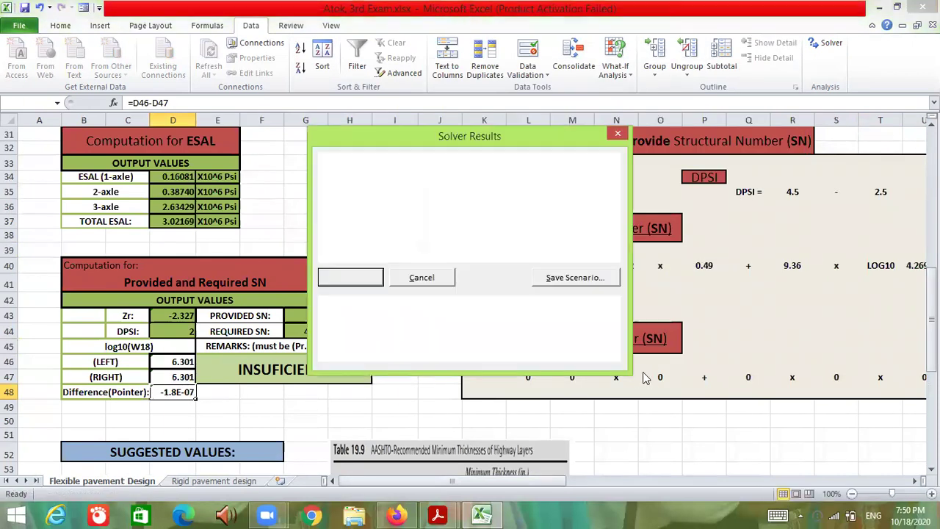
pyautogui.click(353, 277)
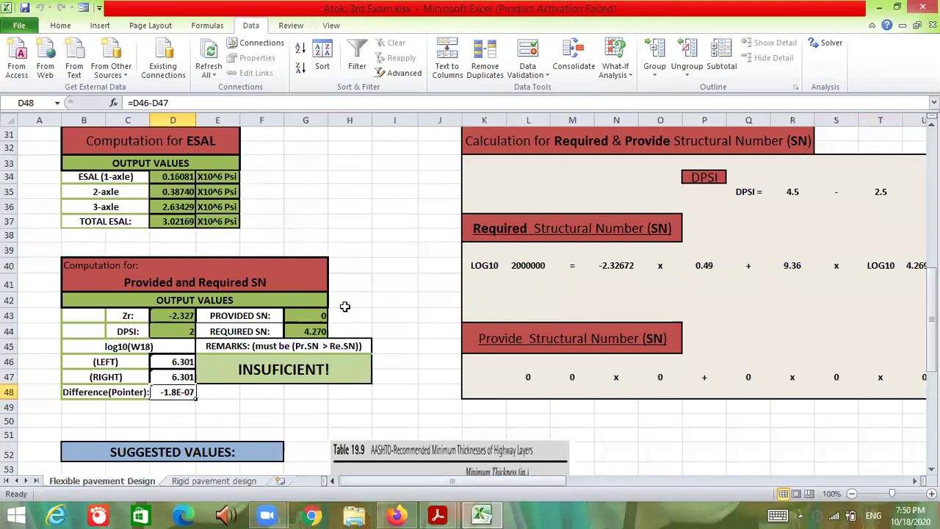
pyautogui.click(318, 331)
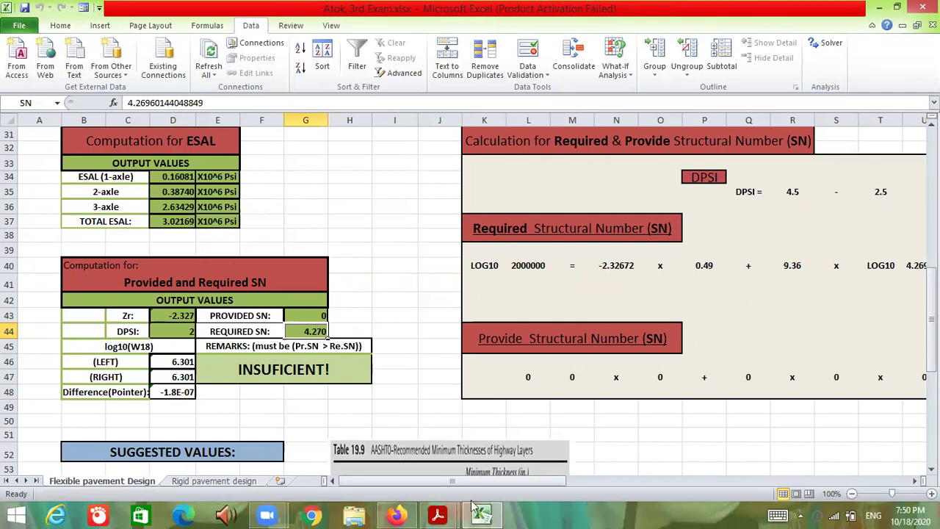
pyautogui.moveTo(441, 514)
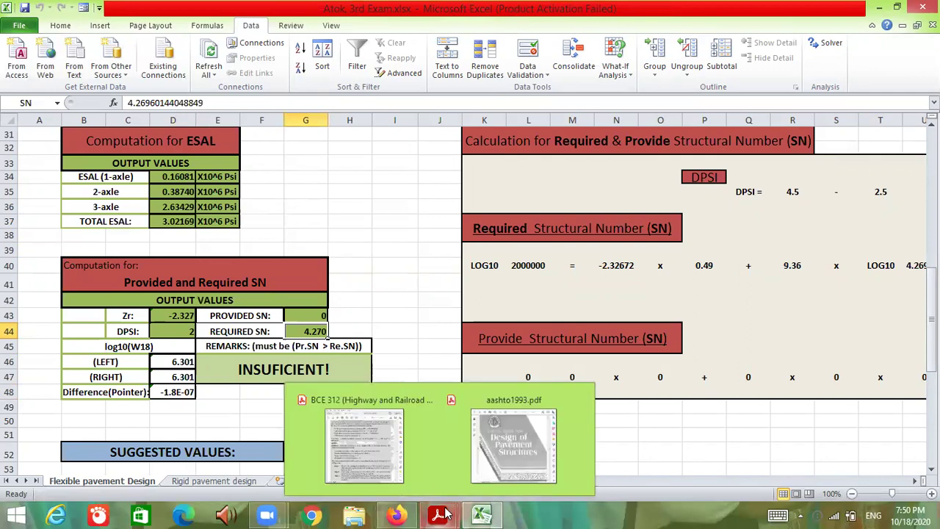
pyautogui.click(416, 464)
pyautogui.hotkey('alt', 'Tab')
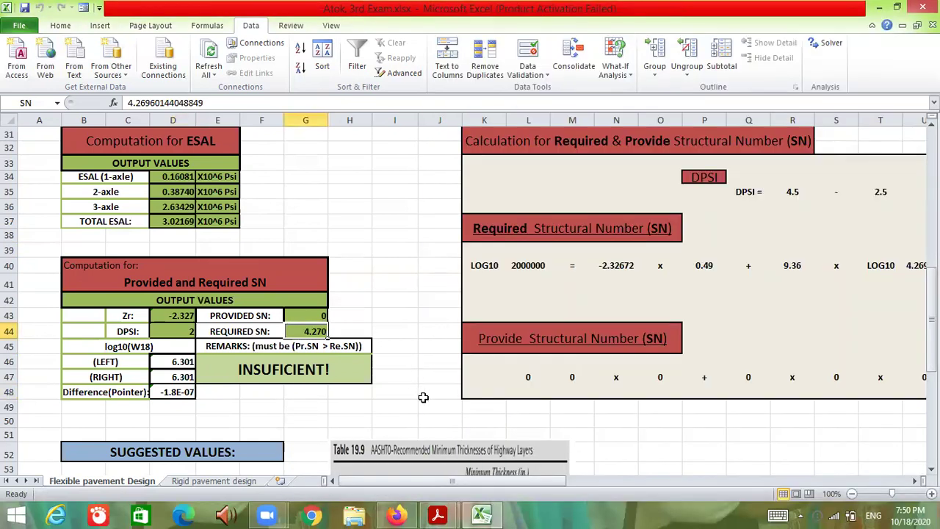
# Enter 4.27 as SN3 in cell AO14 of the THICKNESS & SN(new) table
pyautogui.moveTo(440, 481); pyautogui.dragTo(683, 465)
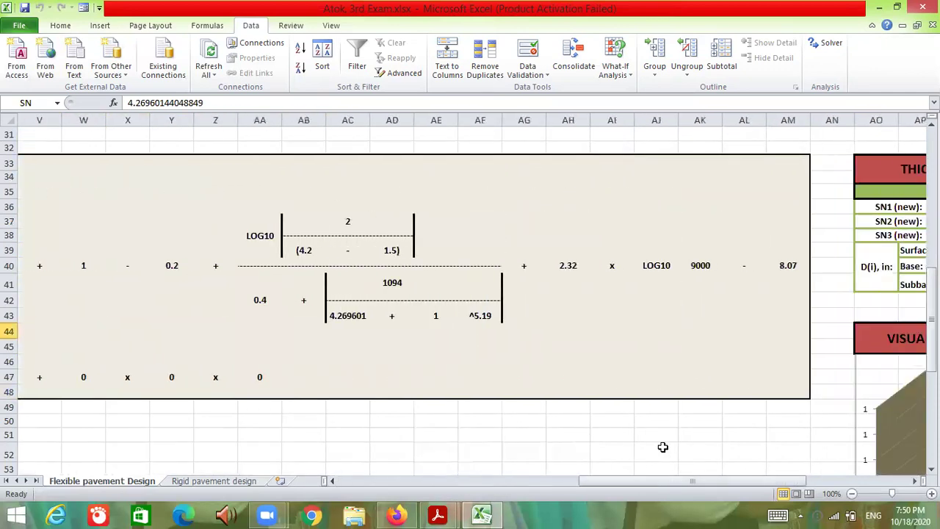
pyautogui.scroll(9, 661, 445)
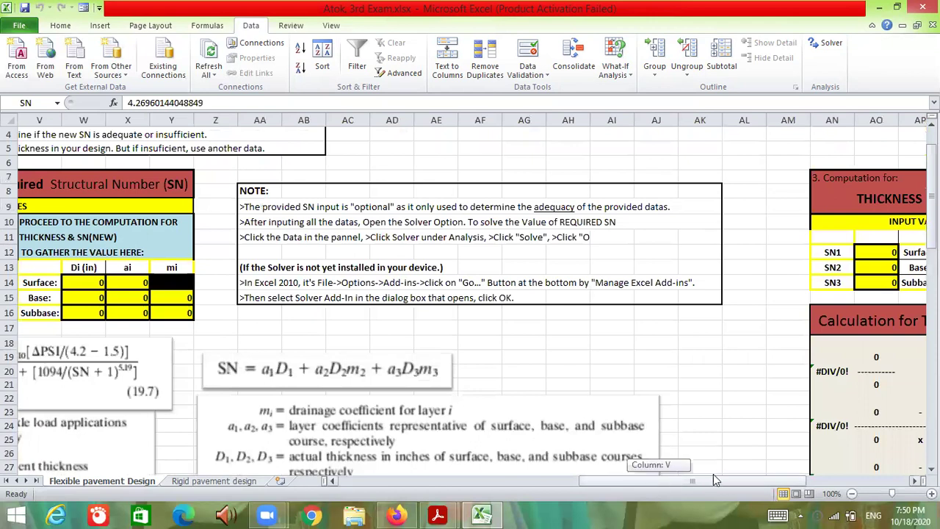
pyautogui.moveTo(713, 479); pyautogui.dragTo(754, 473)
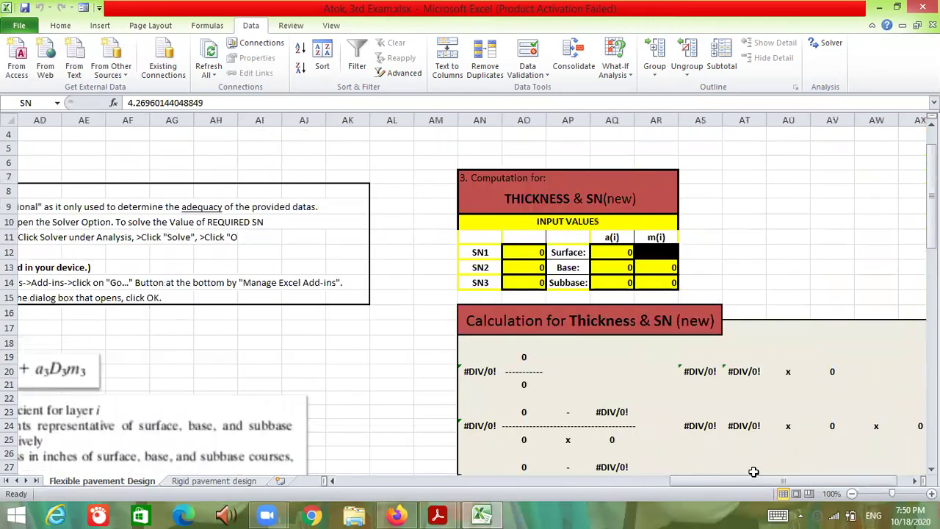
pyautogui.click(534, 286)
pyautogui.click(374, 104)
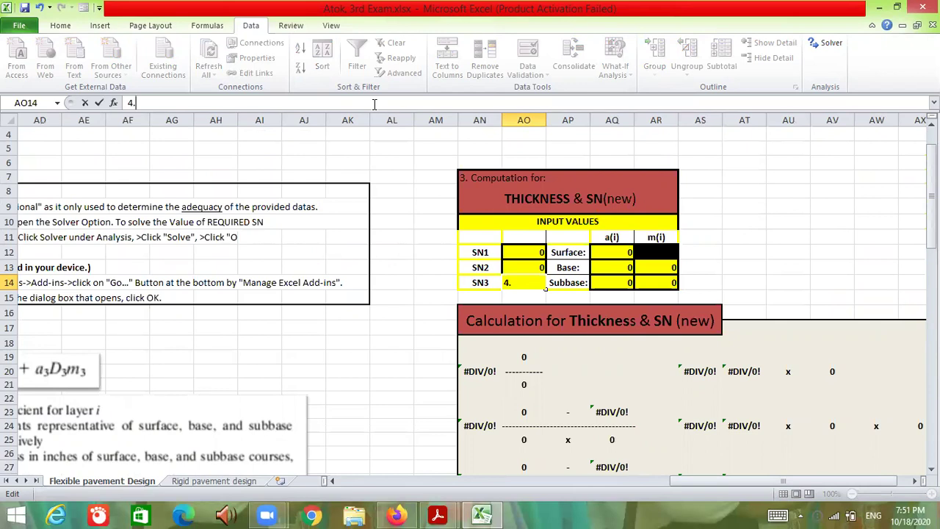
pyautogui.press('Return')
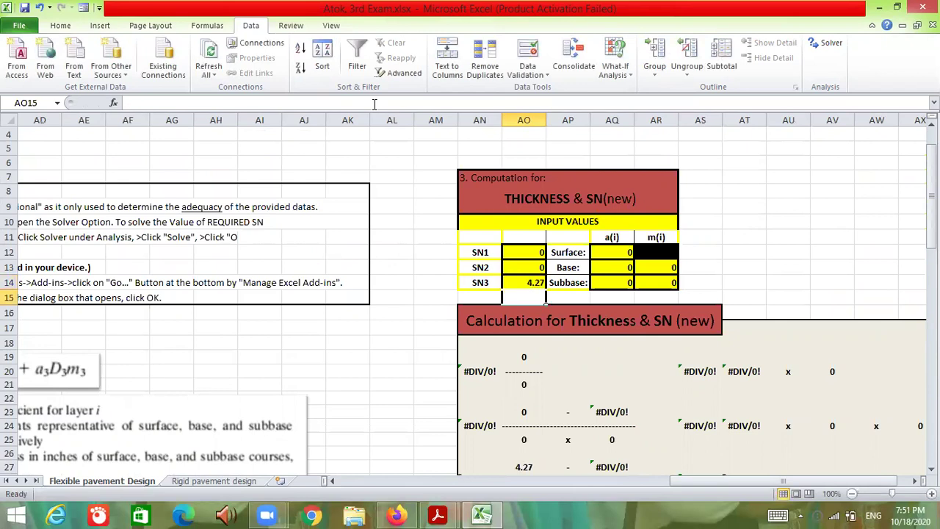
pyautogui.moveTo(696, 485); pyautogui.dragTo(496, 487)
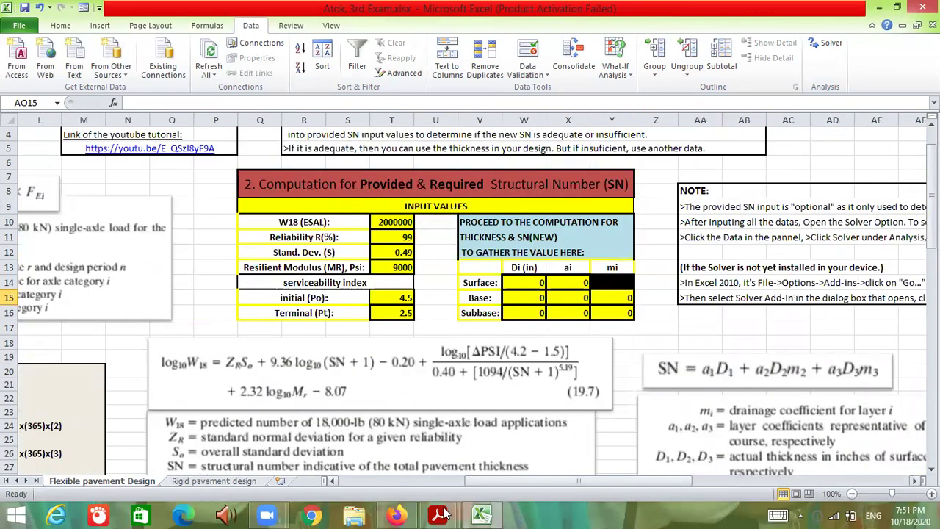
# Replace the resilient modulus 9000 in T13 with the PDF's base course value, 31000
pyautogui.moveTo(440, 514)
pyautogui.click(423, 461)
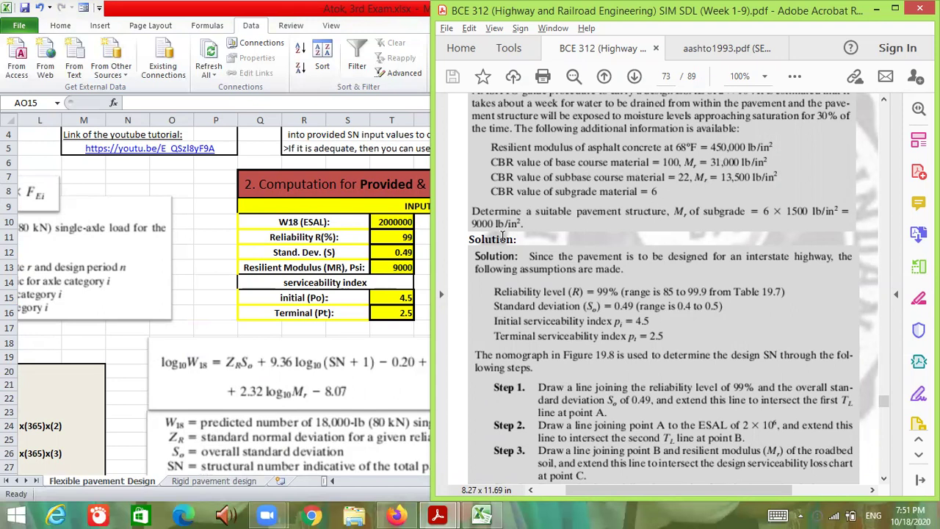
pyautogui.click(407, 269)
pyautogui.click(407, 267)
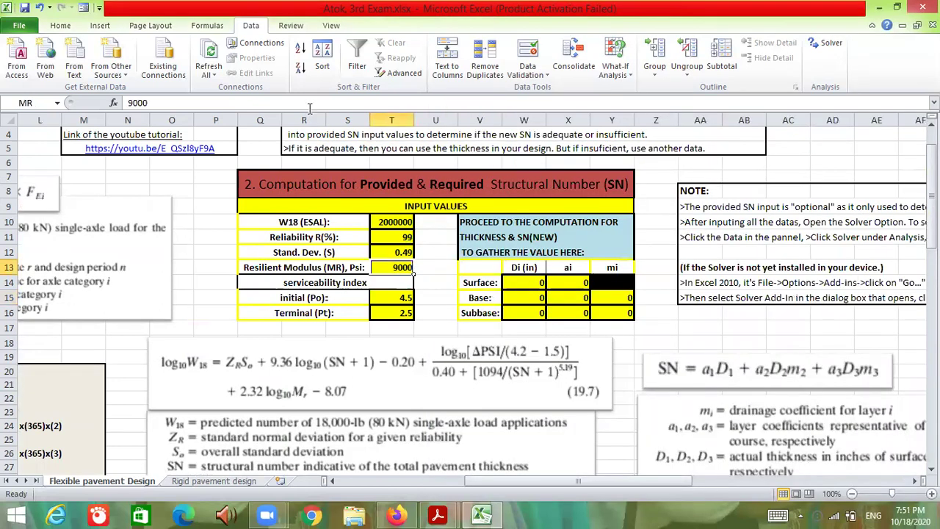
pyautogui.moveTo(125, 103); pyautogui.dragTo(150, 103)
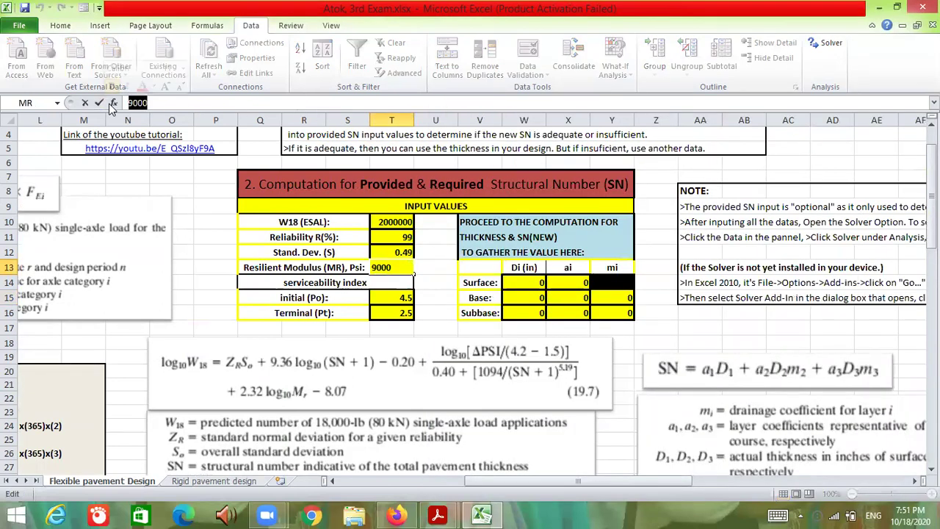
pyautogui.press('BackSpace')
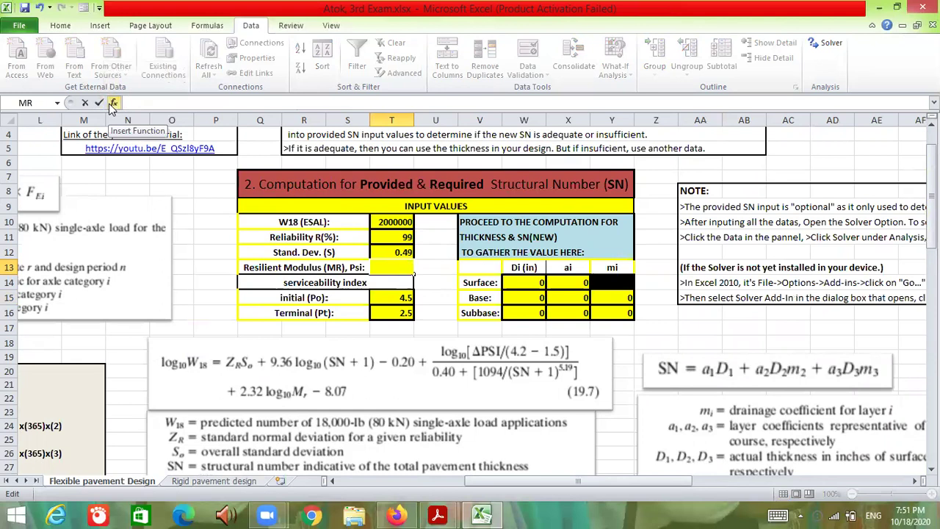
pyautogui.moveTo(438, 514)
pyautogui.click(423, 468)
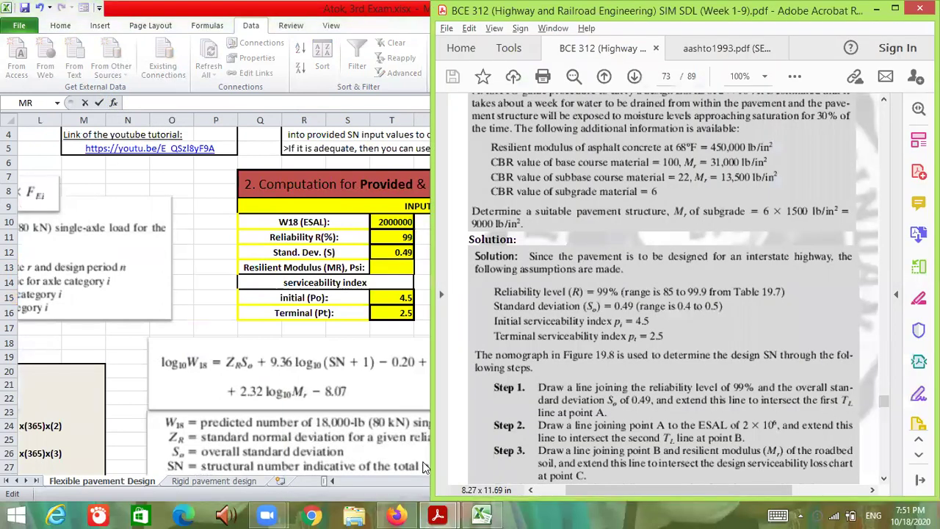
pyautogui.click(391, 264)
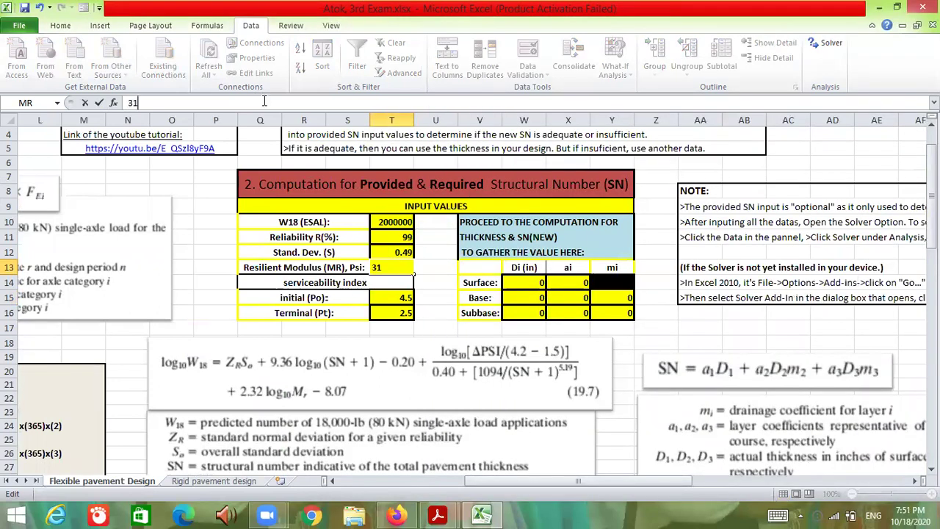
pyautogui.write('3100')
pyautogui.press('Return')
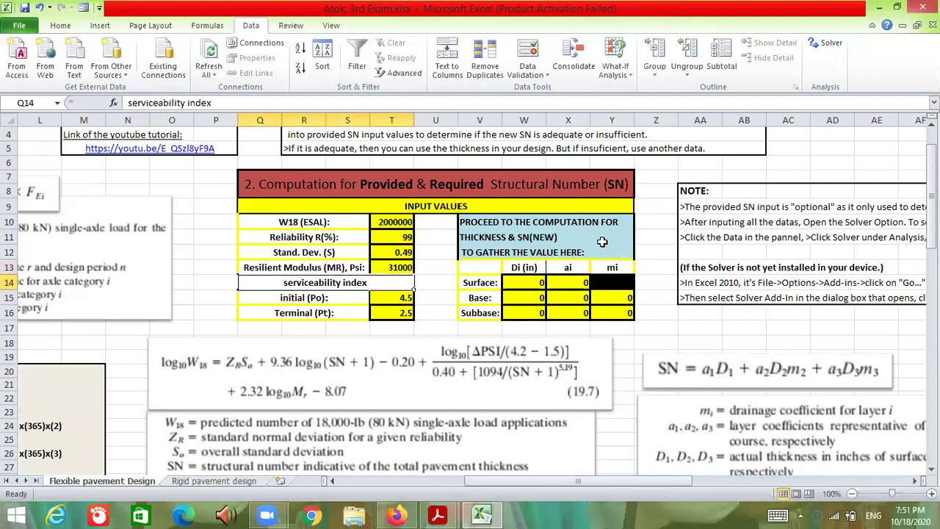
# Re-run Solver and keep its solution, lowering the required SN to 2.752
pyautogui.click(823, 42)
pyautogui.click(663, 379)
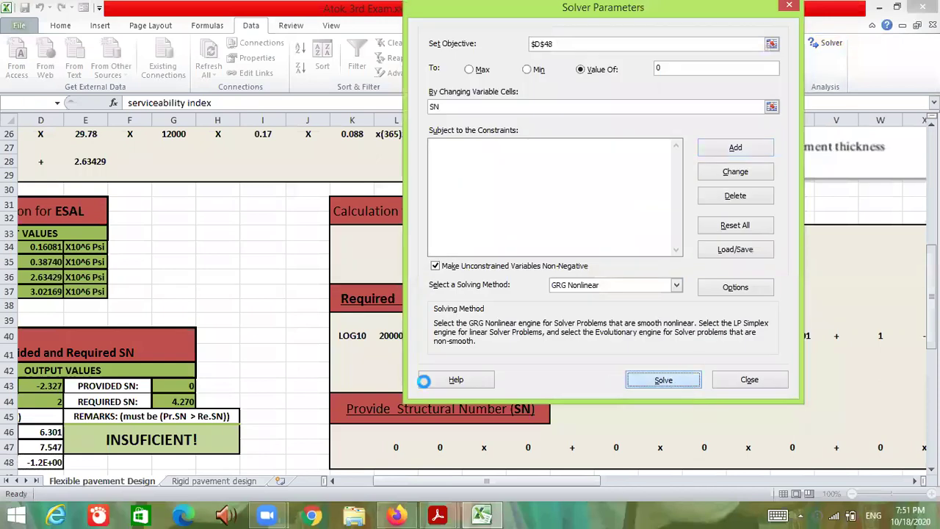
pyautogui.click(340, 283)
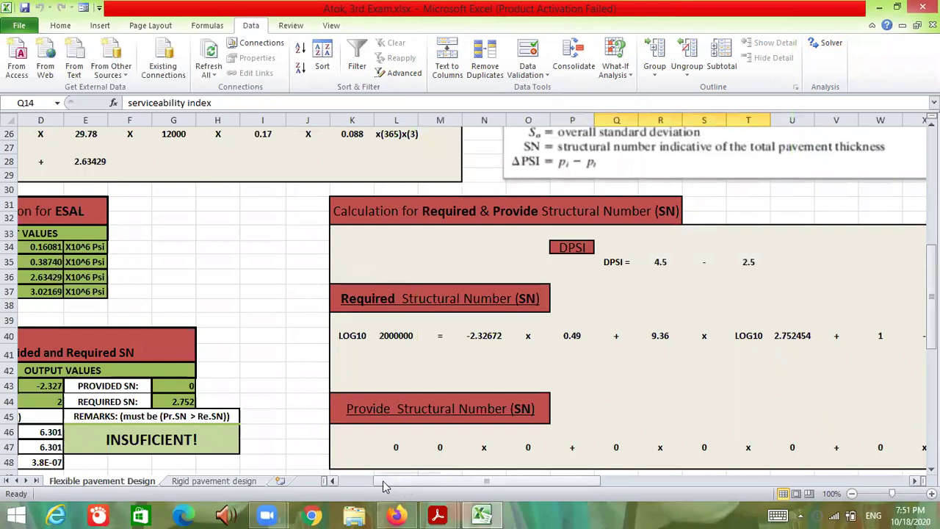
pyautogui.moveTo(383, 481); pyautogui.dragTo(349, 481)
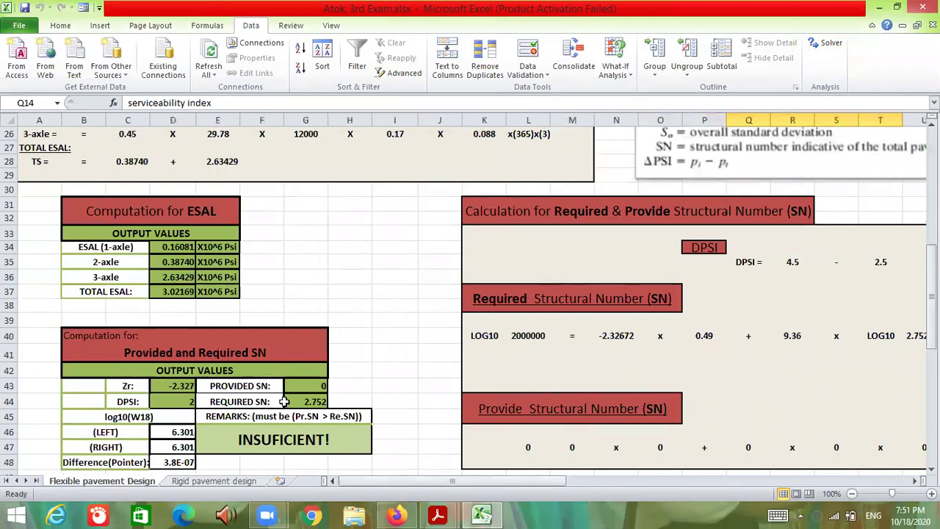
pyautogui.moveTo(445, 481); pyautogui.dragTo(701, 448)
pyautogui.moveTo(668, 416); pyautogui.dragTo(655, 403)
pyautogui.scroll(4, 655, 404)
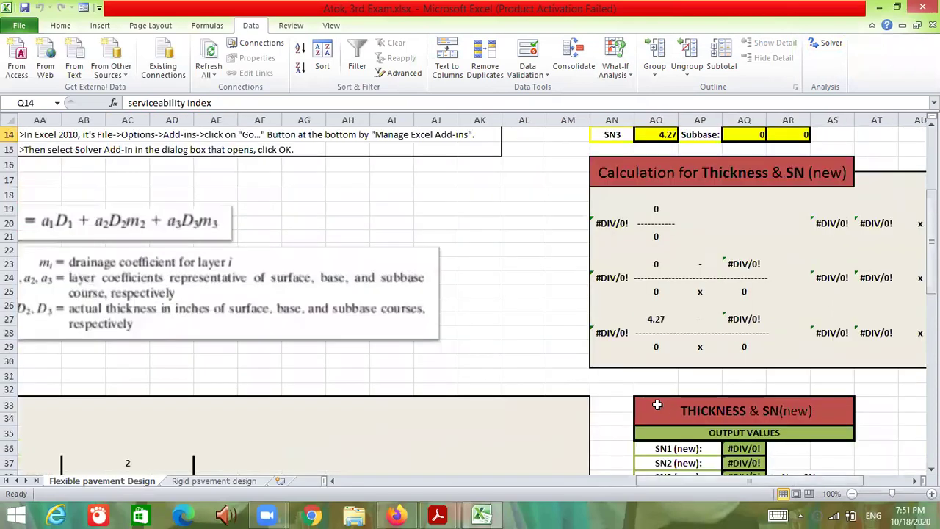
pyautogui.scroll(4, 592, 447)
pyautogui.moveTo(446, 514)
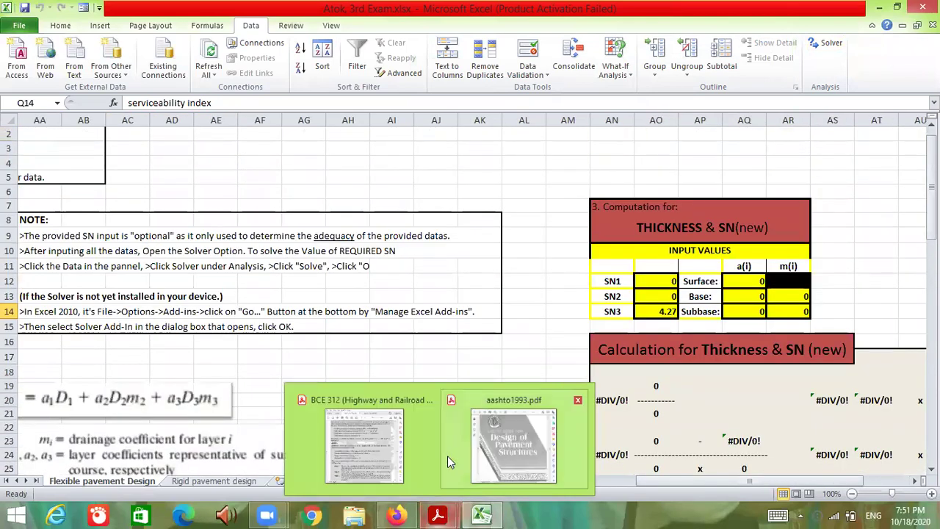
pyautogui.click(365, 441)
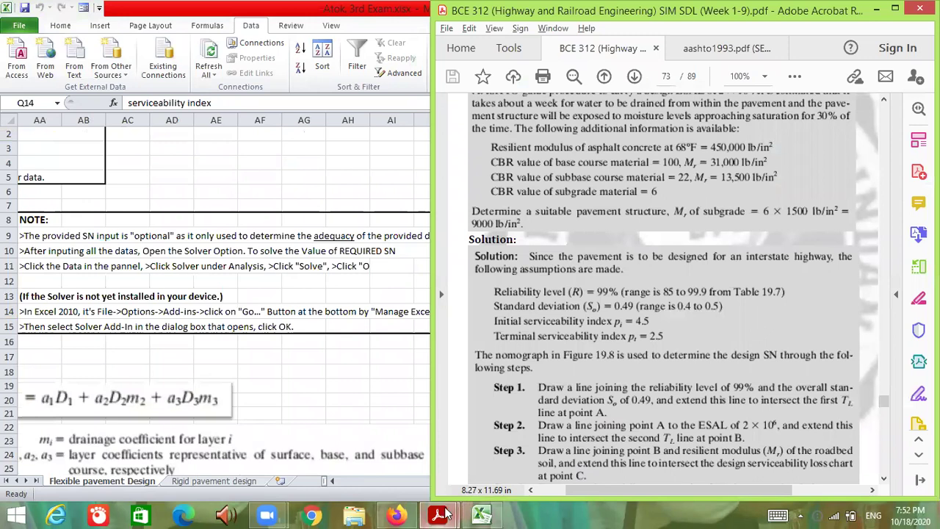
# Edit SN1 in cell AO12 to 2.752, then check the subbase modulus in the PDF
pyautogui.click(362, 345)
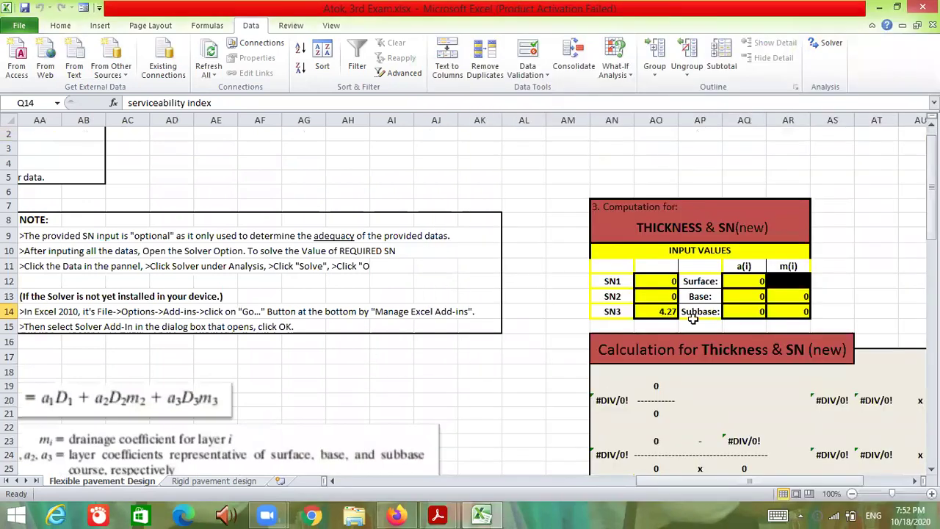
pyautogui.click(665, 282)
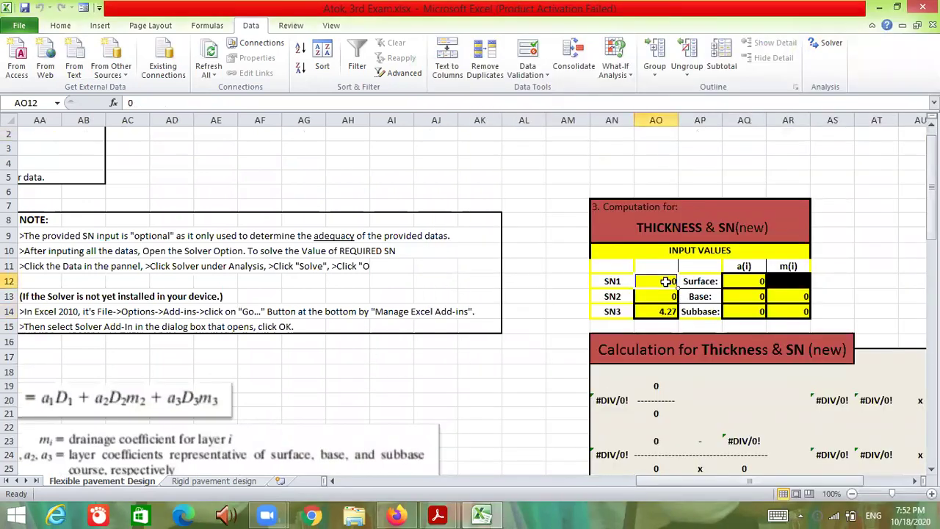
pyautogui.click(468, 102)
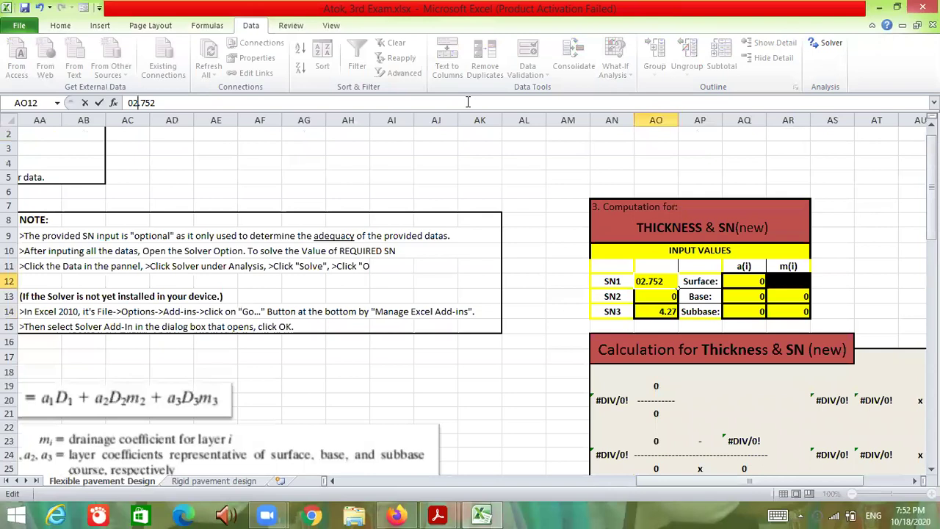
pyautogui.press('BackSpace')
pyautogui.press('Return')
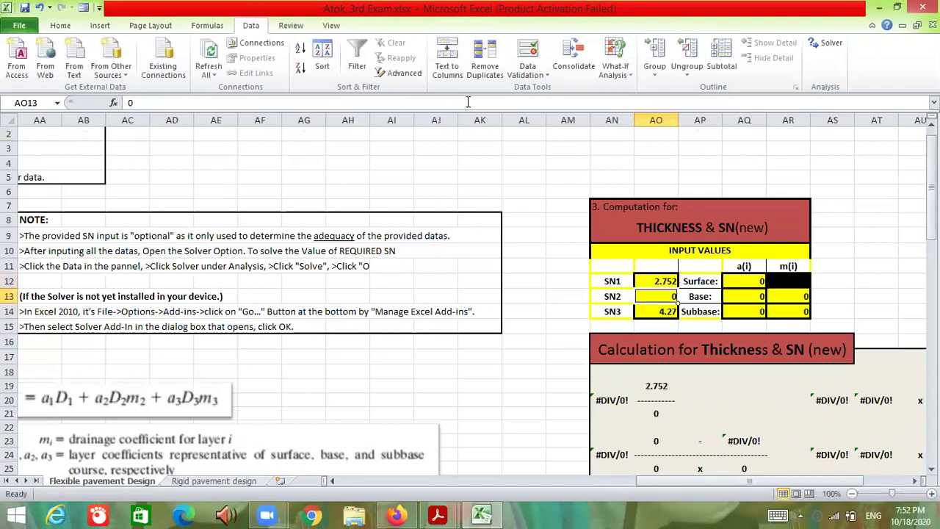
pyautogui.moveTo(712, 482); pyautogui.dragTo(565, 483)
pyautogui.moveTo(438, 514)
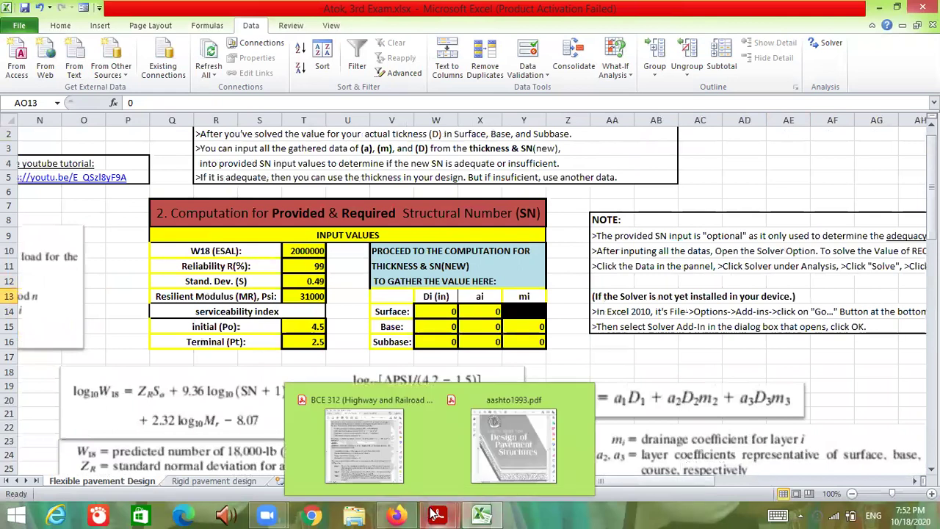
pyautogui.click(389, 470)
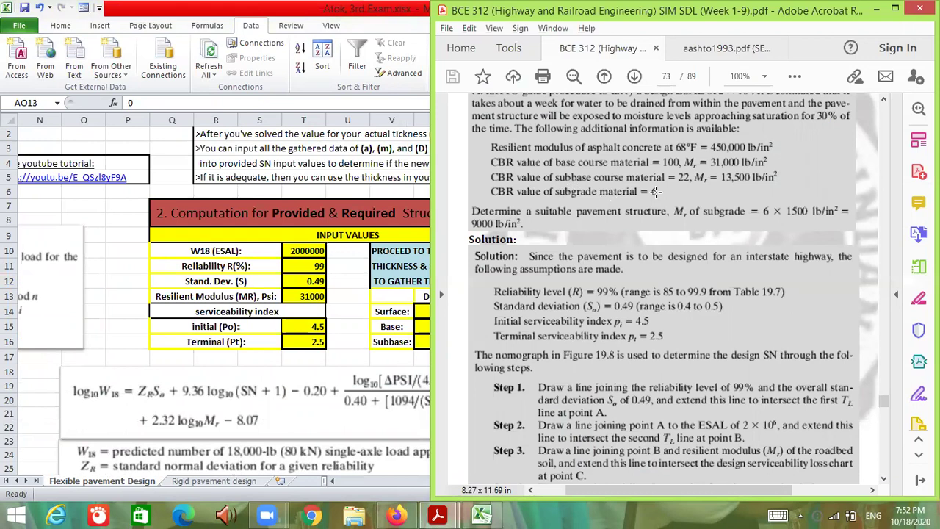
pyautogui.click(310, 296)
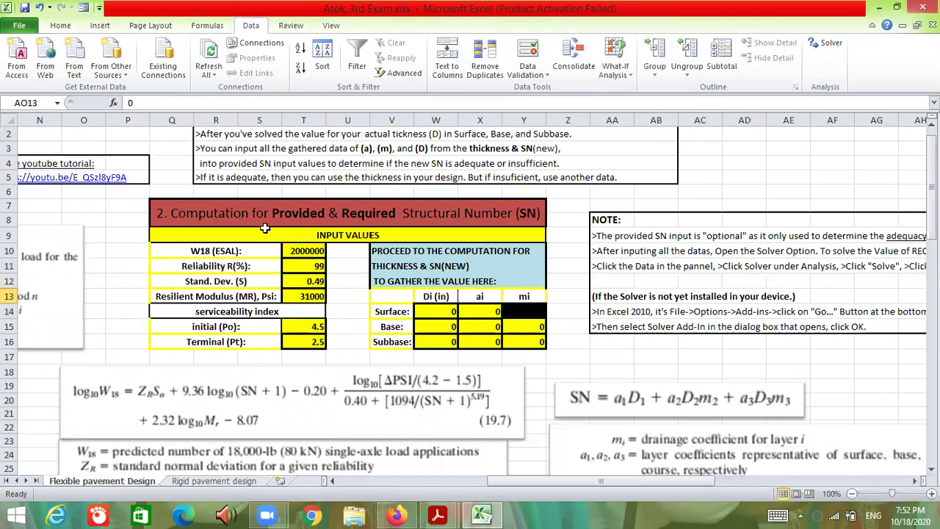
# Change the resilient modulus in T13 from 31000 to 13500
pyautogui.click(148, 103)
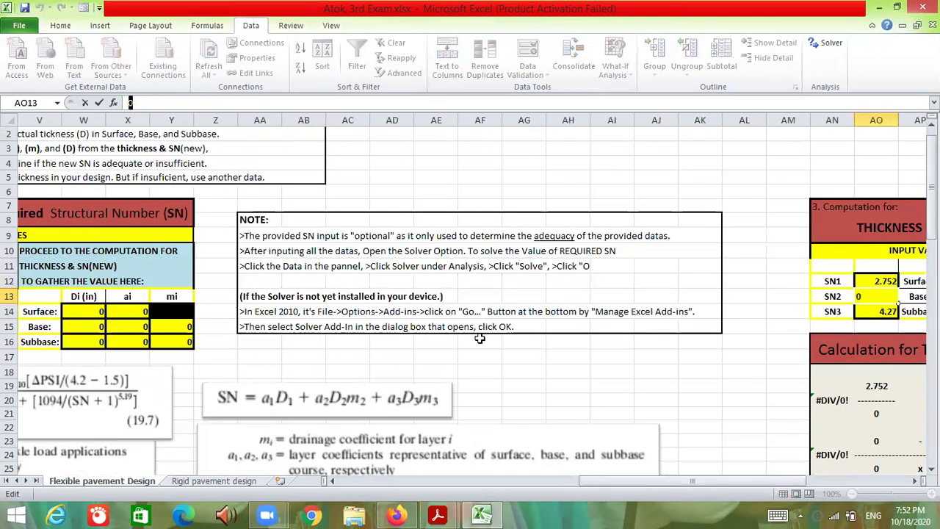
pyautogui.click(202, 358)
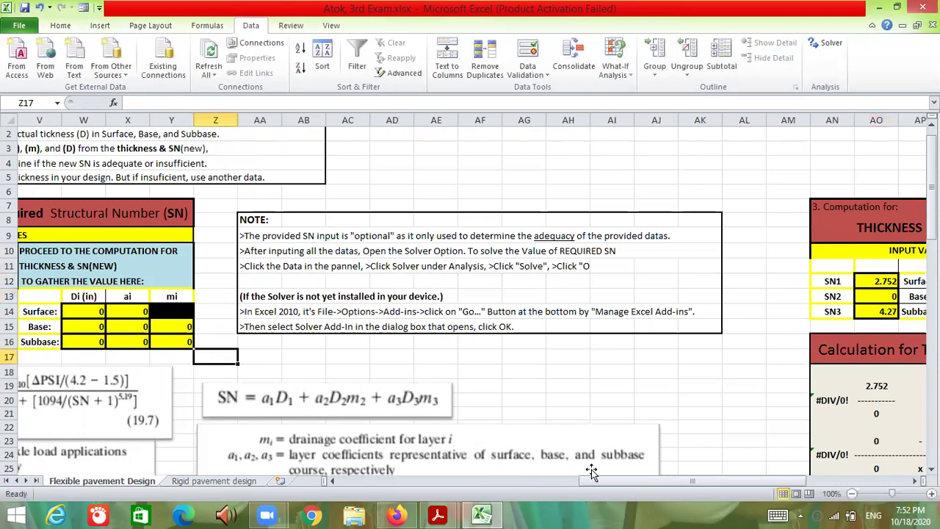
pyautogui.moveTo(591, 481); pyautogui.dragTo(522, 484)
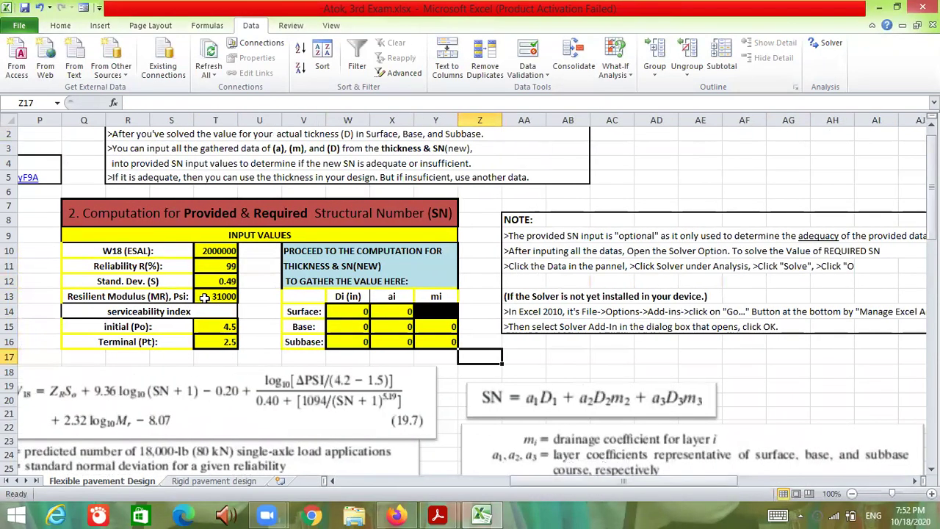
pyautogui.click(204, 297)
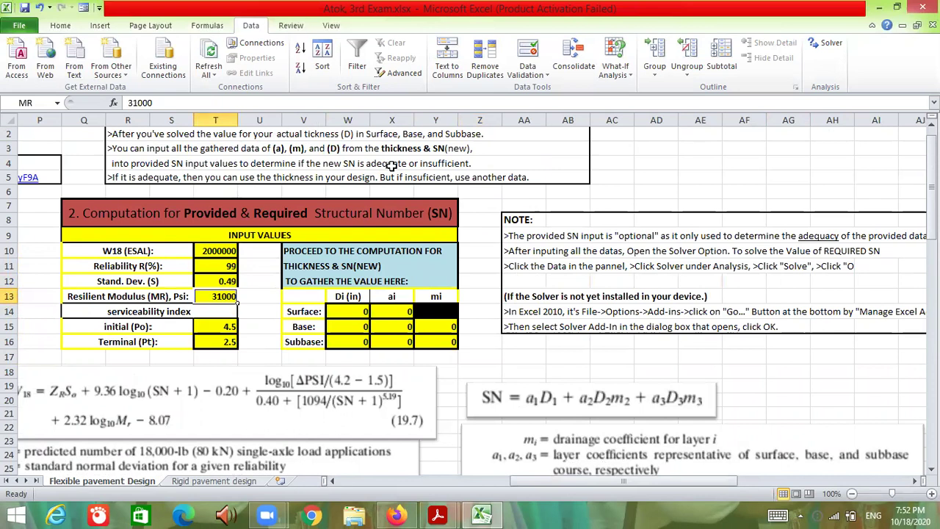
pyautogui.write('13500')
pyautogui.press('Return')
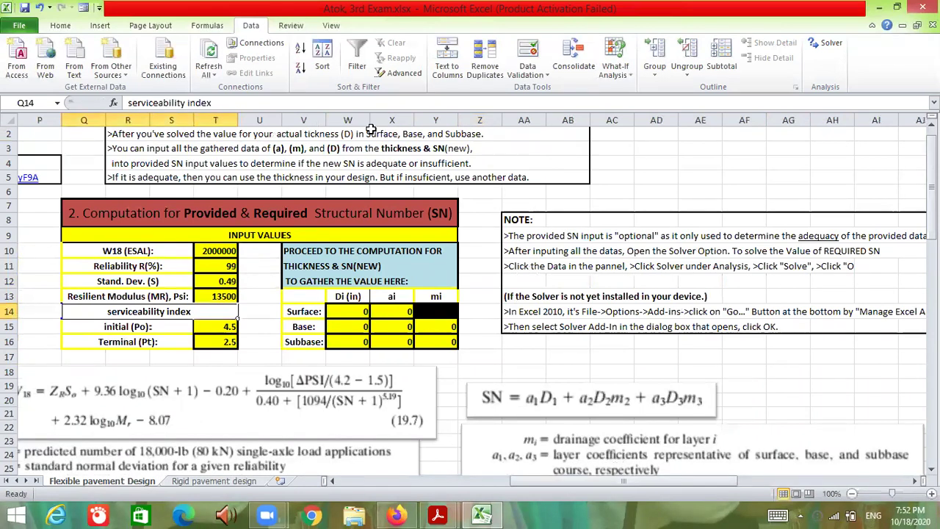
# Re-run Solver and keep its solution, giving a required SN of 3.713
pyautogui.click(829, 46)
pyautogui.click(665, 379)
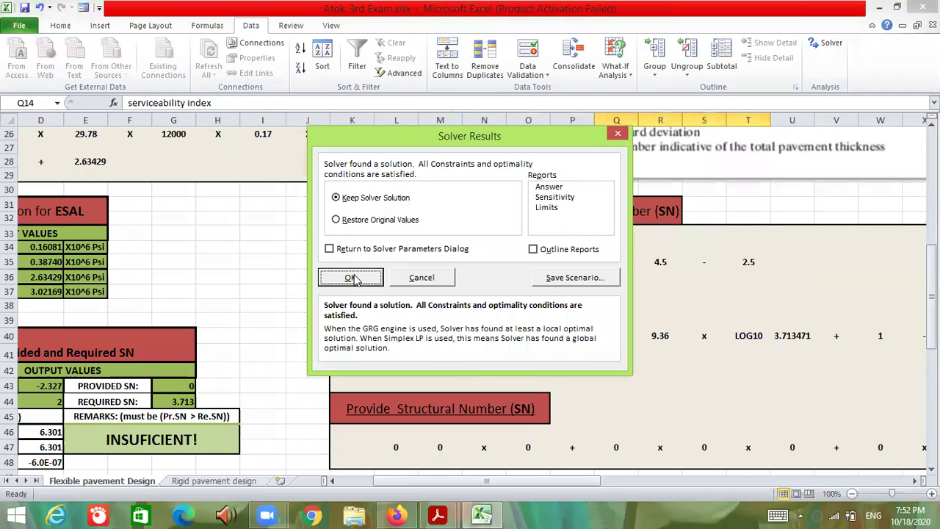
pyautogui.click(351, 277)
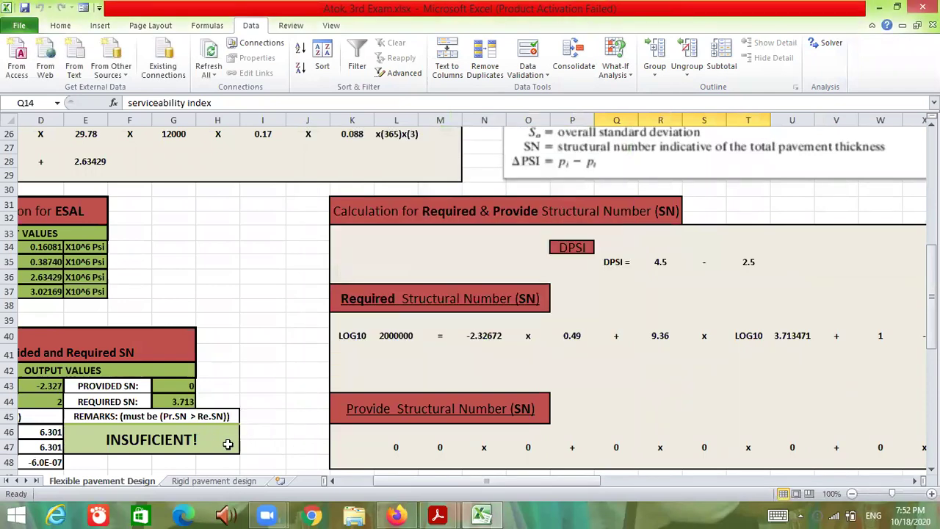
pyautogui.moveTo(539, 480); pyautogui.dragTo(734, 404)
pyautogui.scroll(6, 674, 321)
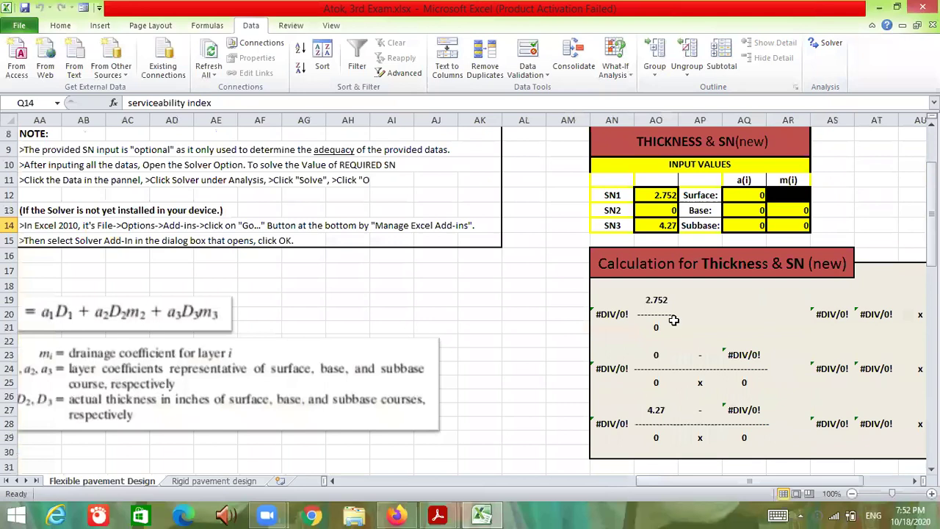
pyautogui.click(666, 211)
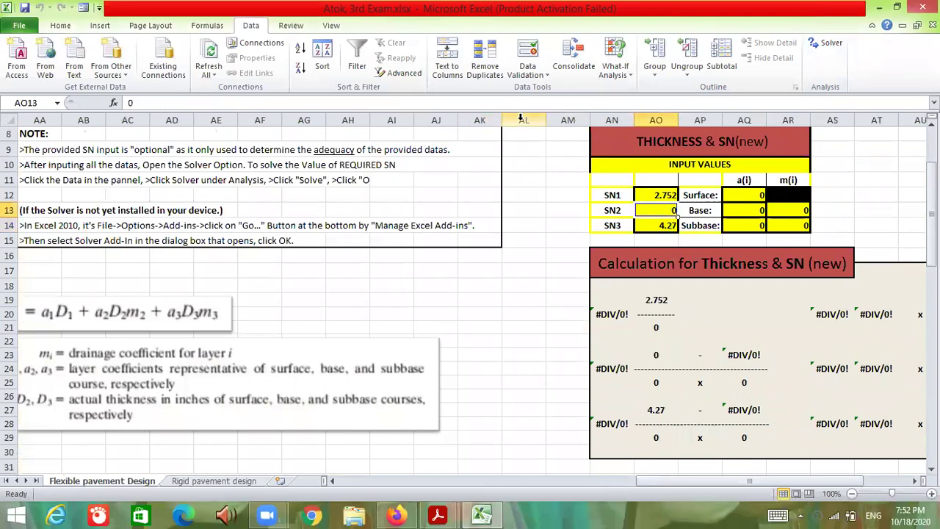
pyautogui.write('3')
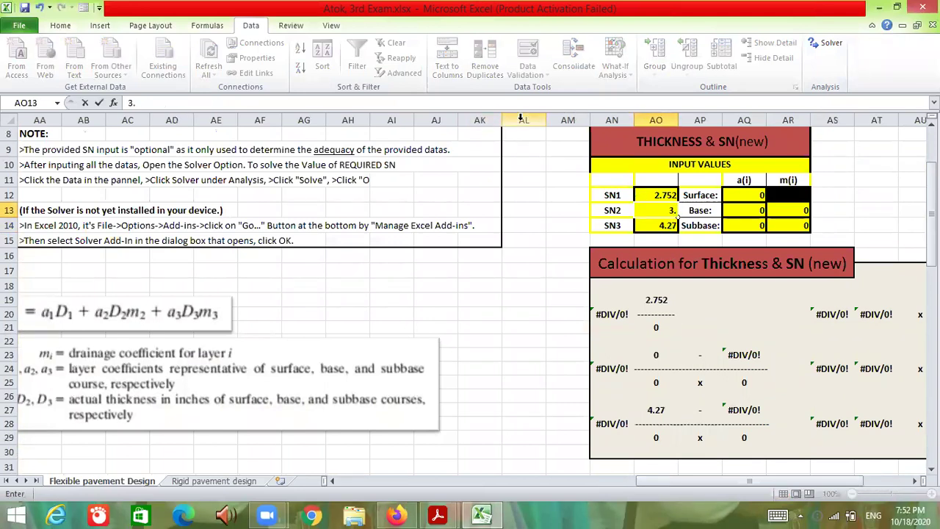
pyautogui.write('.713')
pyautogui.press('Return')
pyautogui.moveTo(657, 481); pyautogui.dragTo(746, 480)
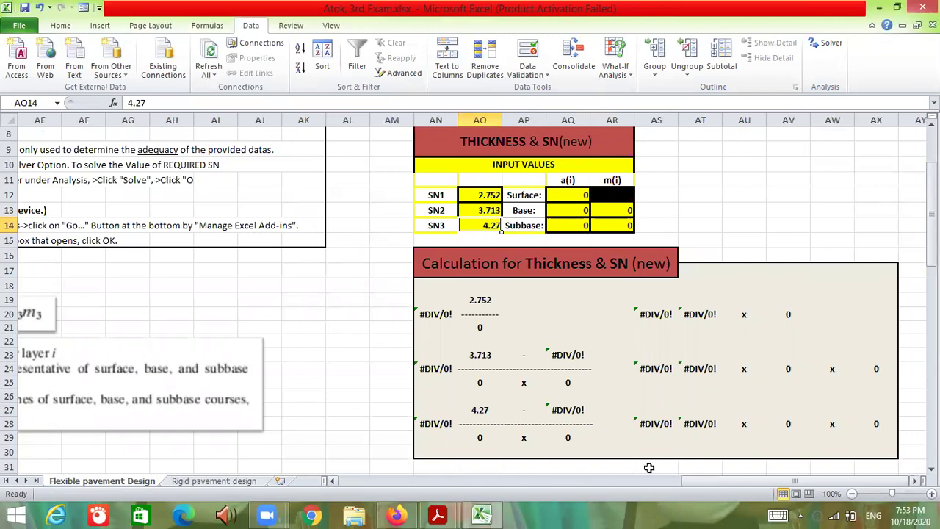
pyautogui.scroll(-2, 653, 434)
pyautogui.scroll(3, 653, 434)
pyautogui.scroll(-12, 653, 434)
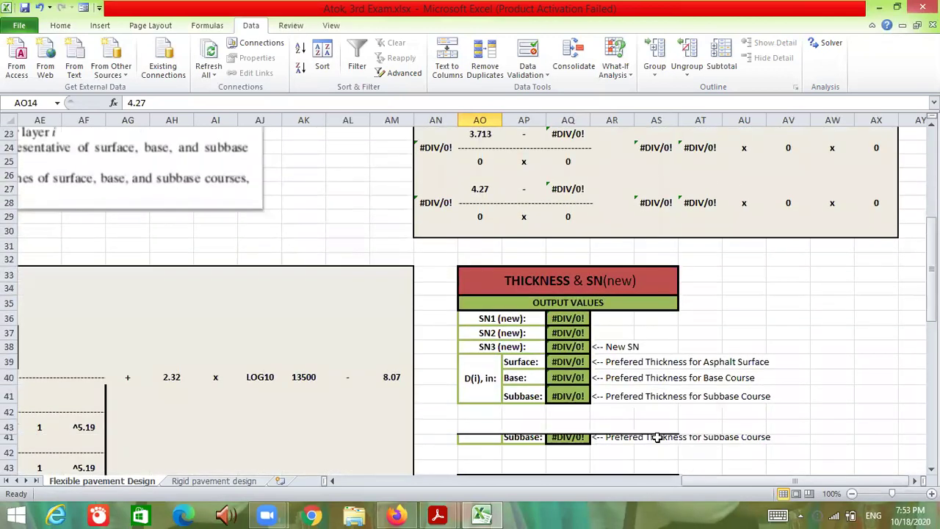
pyautogui.scroll(5, 655, 440)
pyautogui.scroll(8, 654, 443)
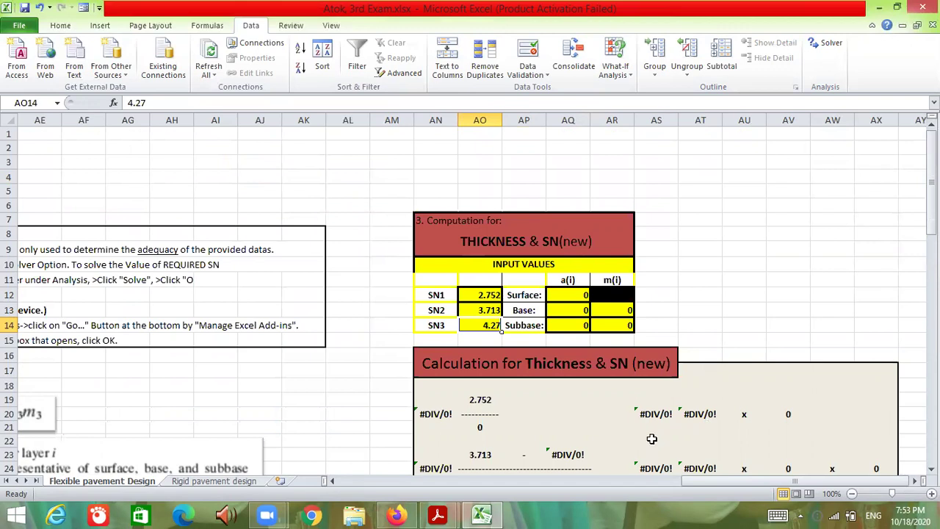
pyautogui.moveTo(438, 514)
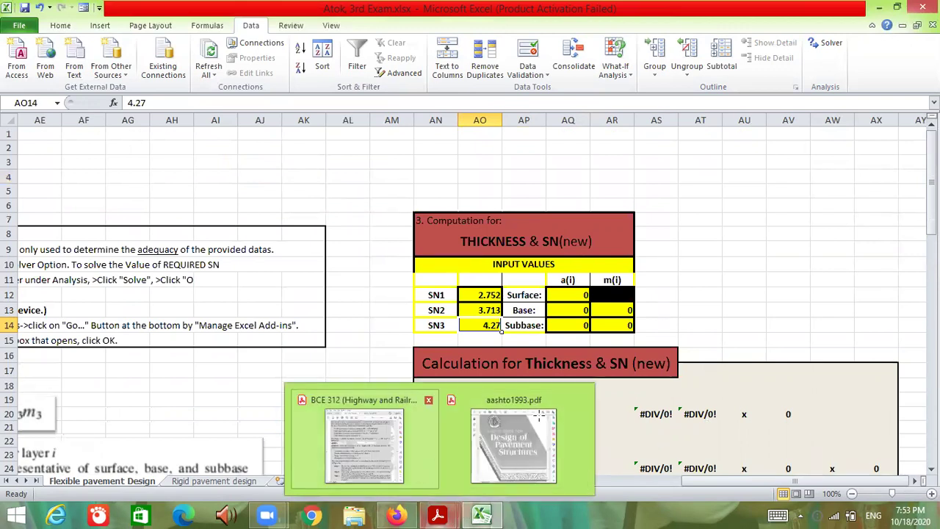
# Scroll the BCE 312 notes to page 74 to read layer coefficients 0.44, 0.14 and 0.10
pyautogui.click(425, 471)
pyautogui.scroll(-3, 754, 339)
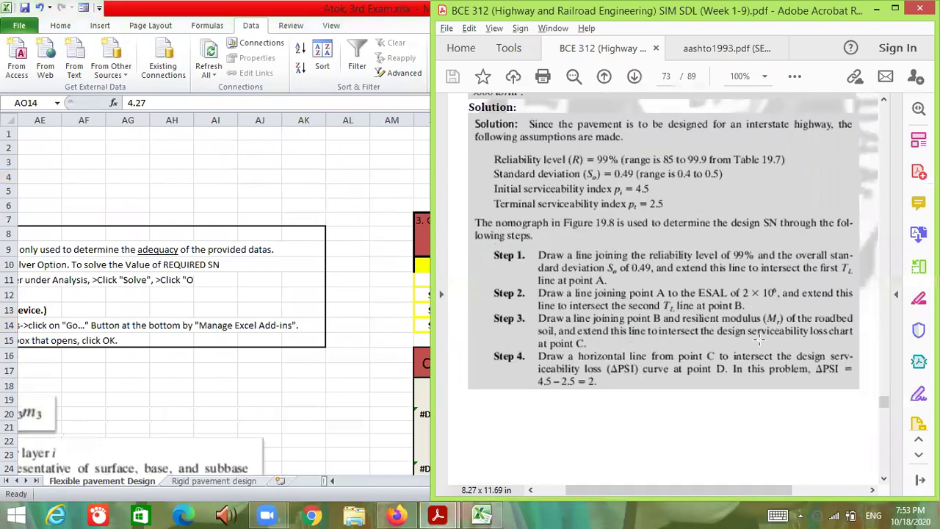
pyautogui.scroll(-2, 761, 339)
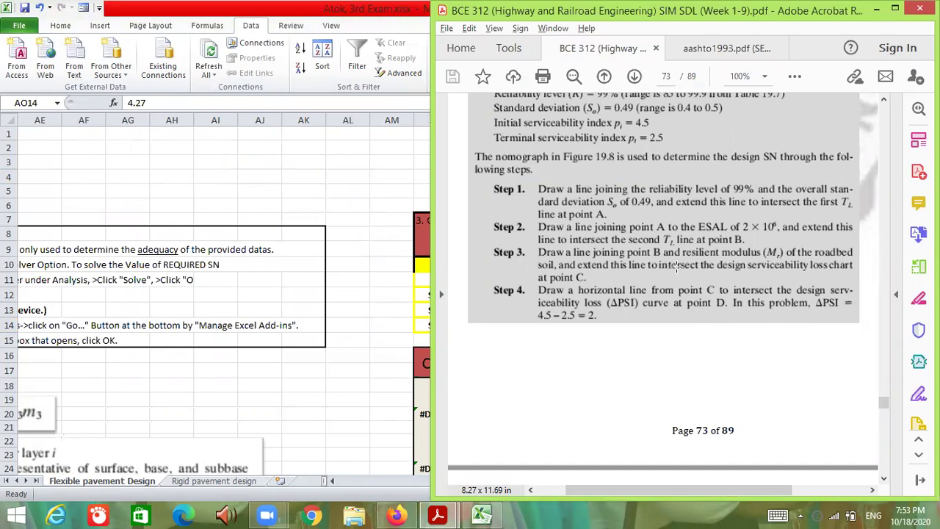
pyautogui.scroll(-10, 677, 266)
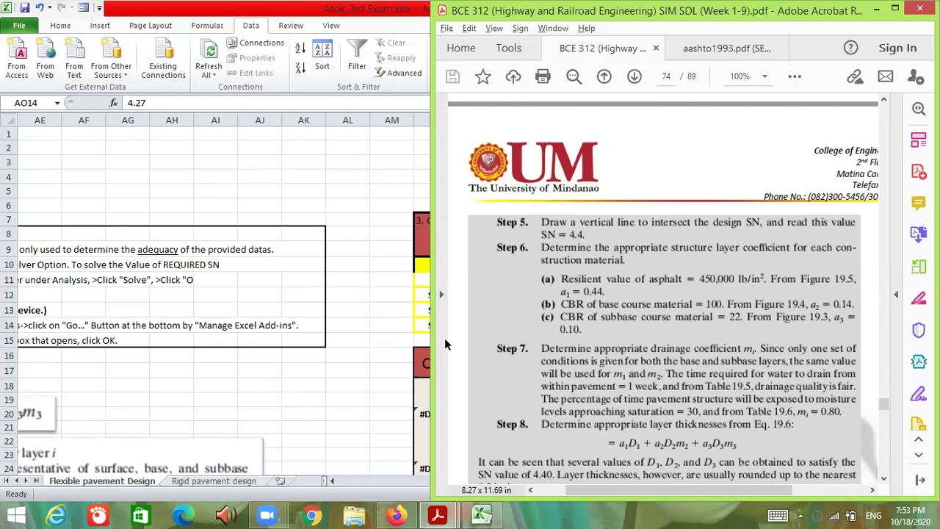
pyautogui.hotkey('alt', 'Tab')
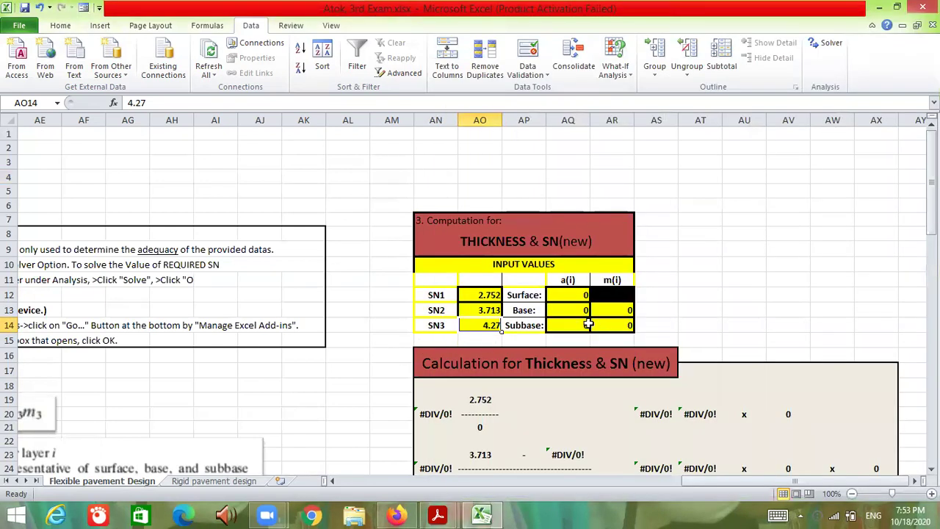
pyautogui.moveTo(692, 481); pyautogui.dragTo(605, 492)
pyautogui.scroll(-3, 580, 447)
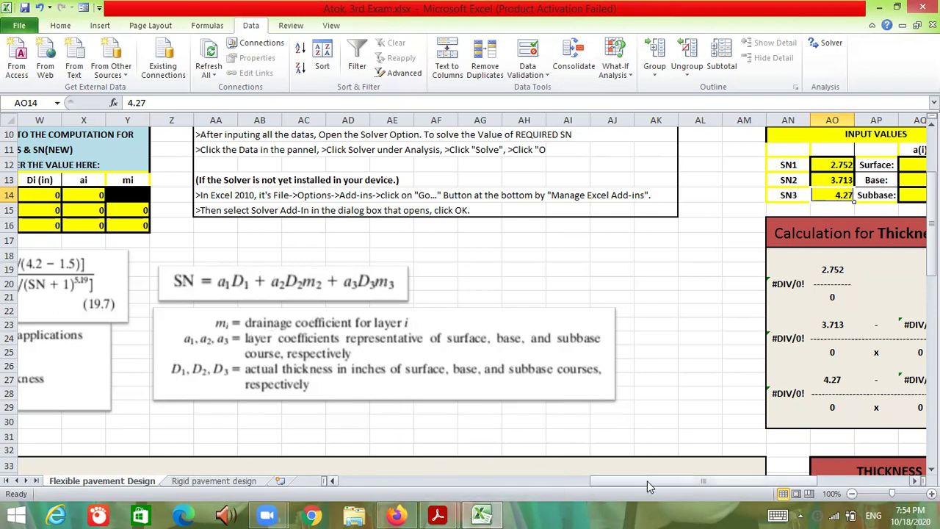
pyautogui.moveTo(645, 478); pyautogui.dragTo(551, 486)
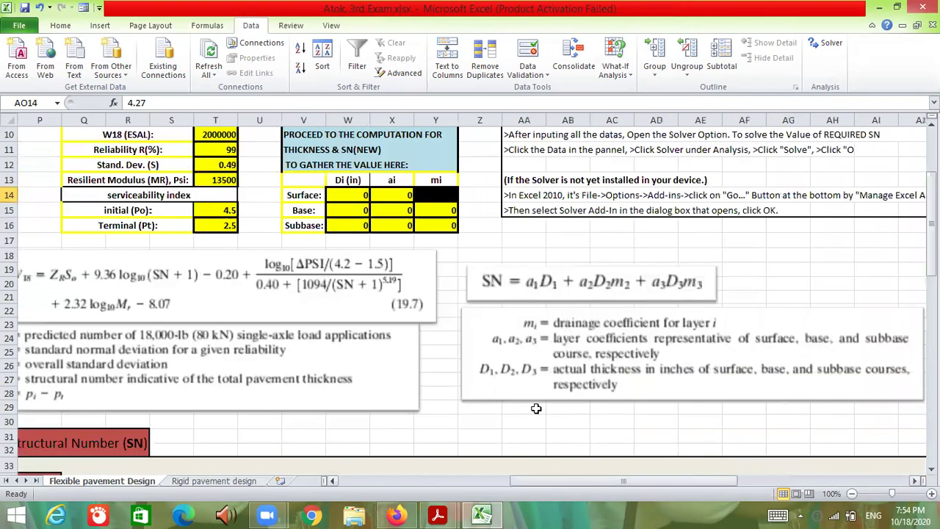
pyautogui.scroll(1, 598, 403)
pyautogui.scroll(-1, 599, 402)
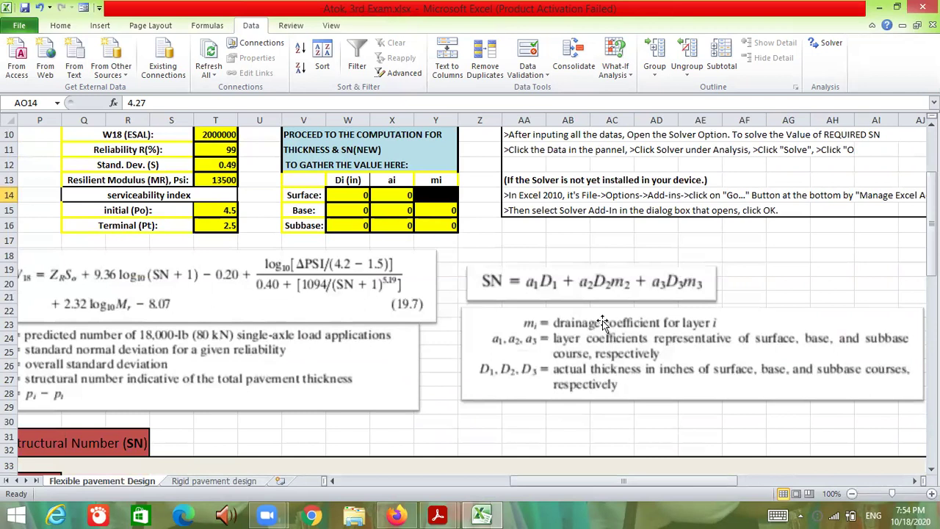
pyautogui.moveTo(621, 485); pyautogui.dragTo(665, 485)
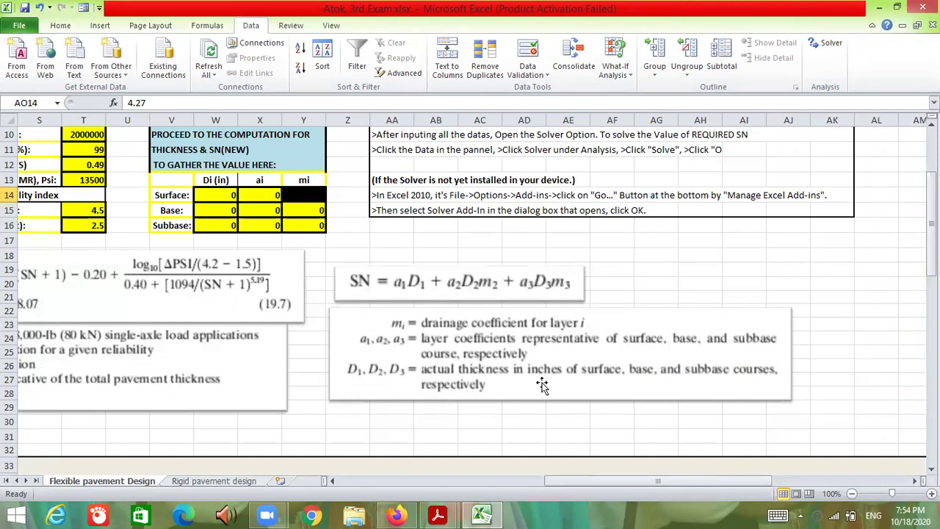
pyautogui.moveTo(618, 483); pyautogui.dragTo(664, 483)
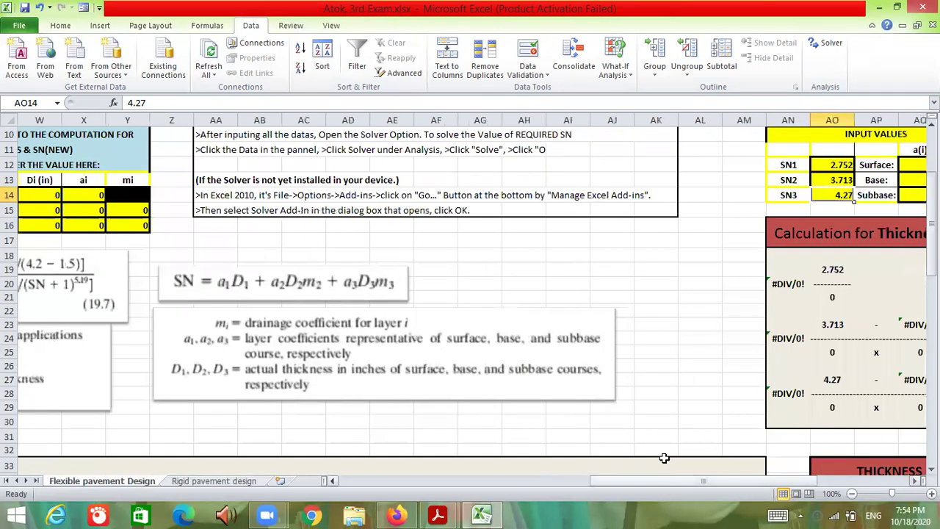
pyautogui.moveTo(754, 483); pyautogui.dragTo(874, 481)
pyautogui.scroll(3, 724, 353)
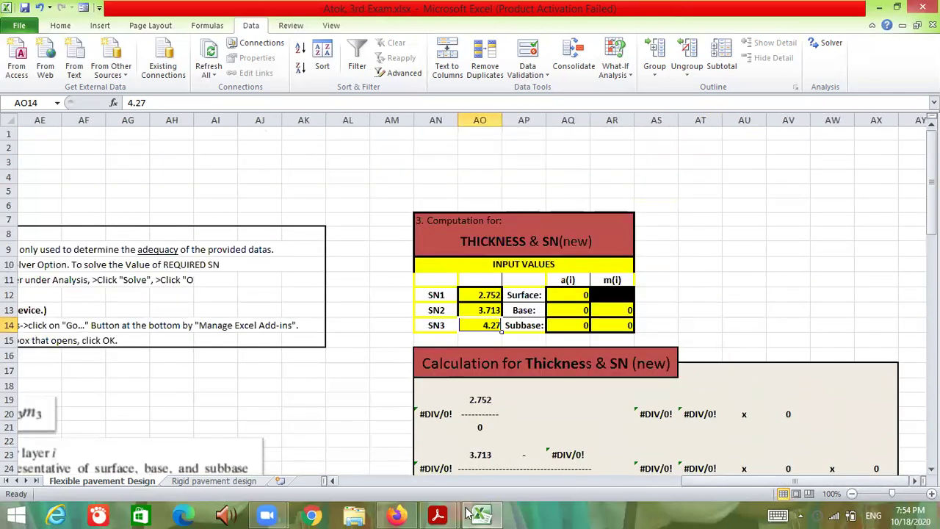
pyautogui.moveTo(439, 514)
pyautogui.click(401, 448)
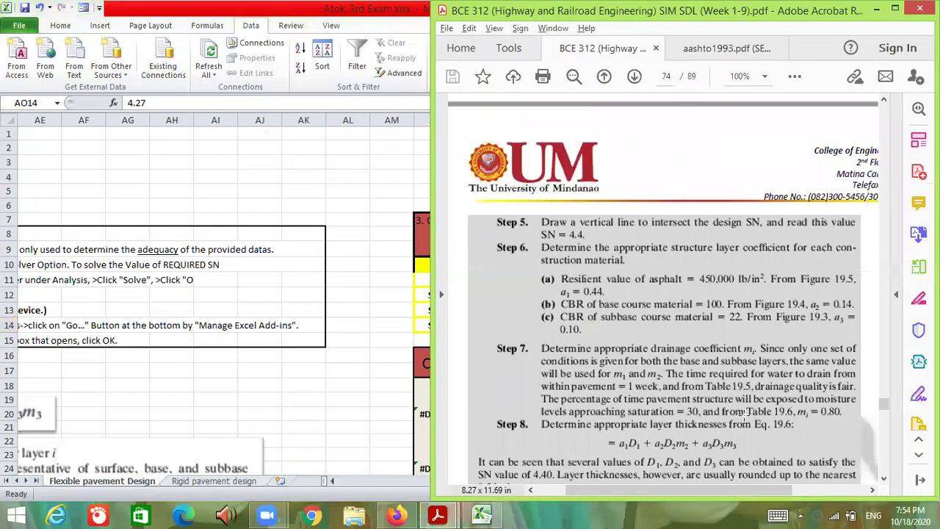
pyautogui.scroll(-3, 745, 413)
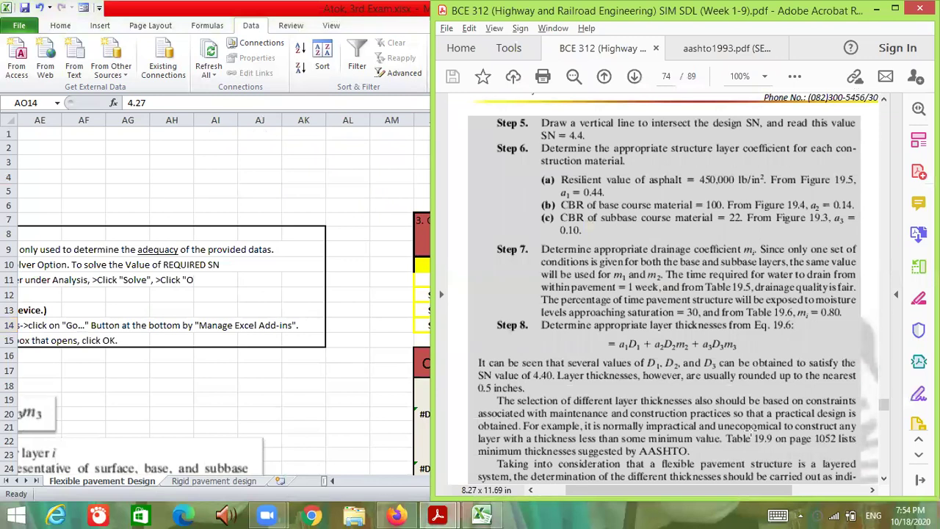
pyautogui.moveTo(771, 499); pyautogui.dragTo(787, 499)
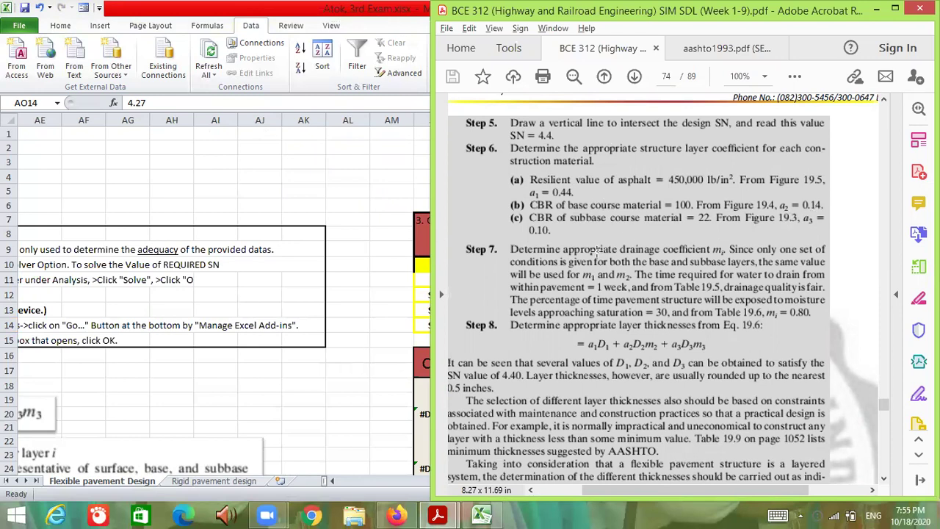
# Enter surface, base and subbase layer coefficients 0.44, 0.14 and 0.1 in AQ12:AQ14
pyautogui.click(432, 325)
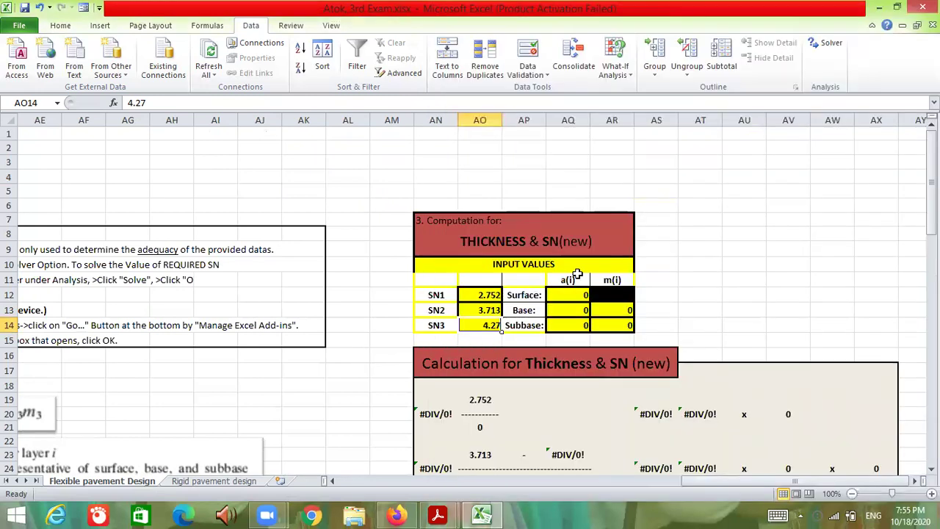
pyautogui.click(570, 296)
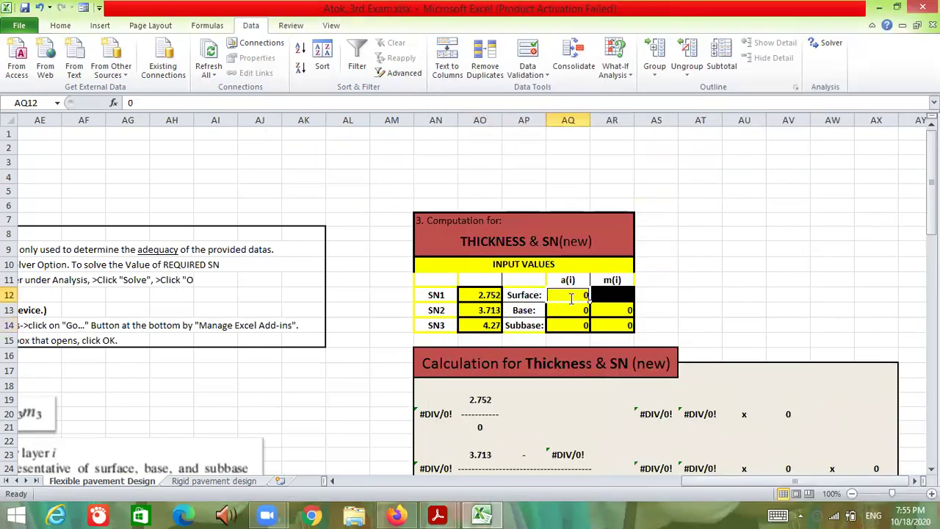
pyautogui.write('0.44')
pyautogui.press('Return')
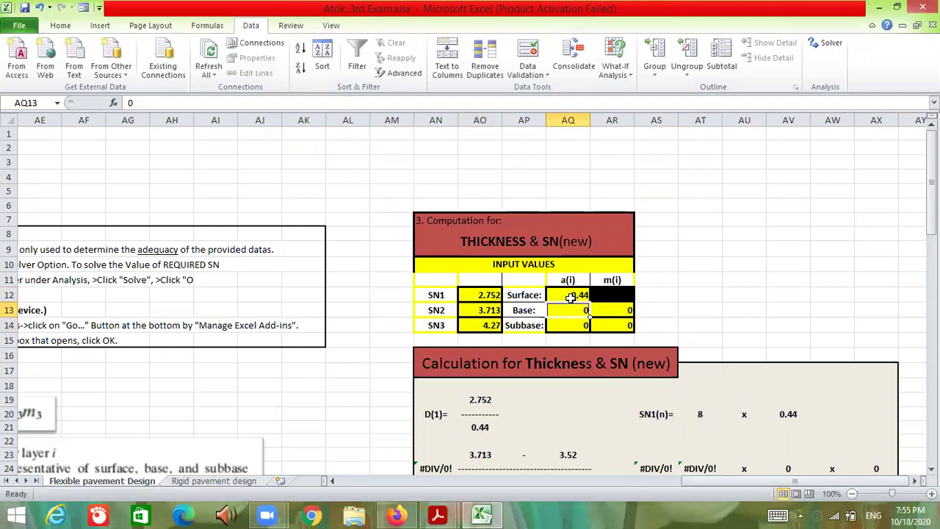
pyautogui.write('0.14')
pyautogui.press('Return')
pyautogui.write('0.1')
pyautogui.press('Return')
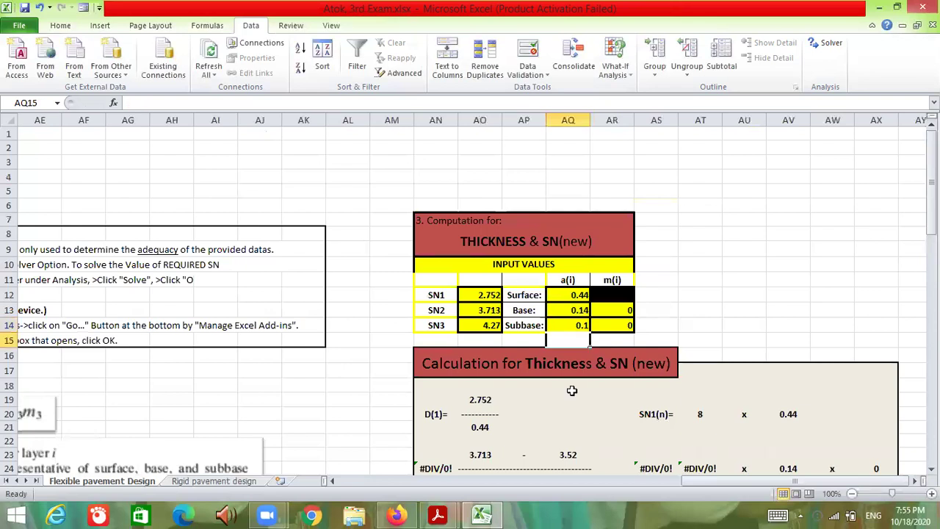
# Check the BCE 312 notes for the drainage coefficient value mi = 0.80
pyautogui.moveTo(442, 514)
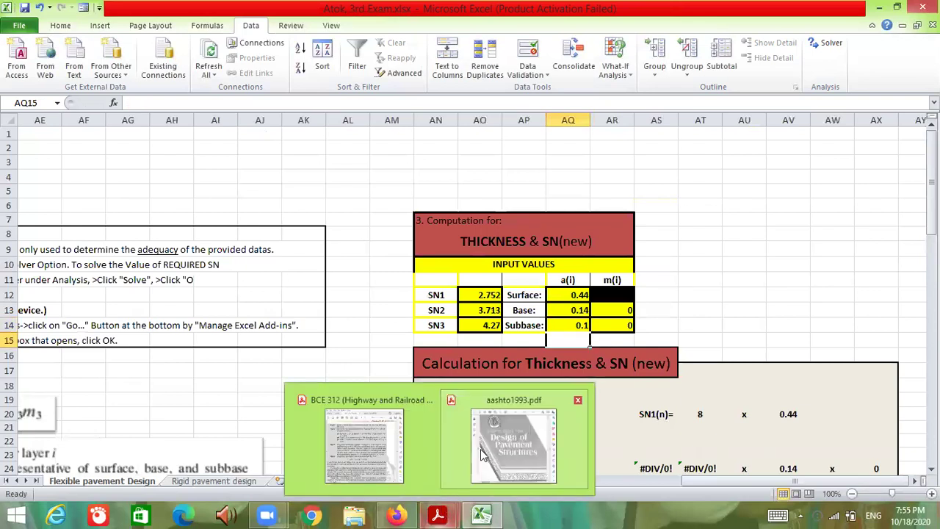
pyautogui.click(395, 445)
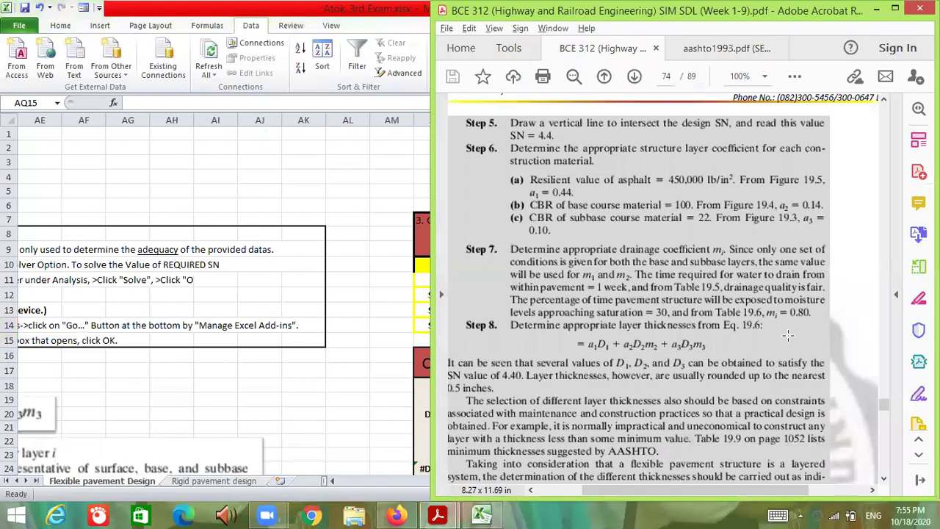
pyautogui.scroll(-1, 787, 335)
pyautogui.moveTo(765, 278); pyautogui.dragTo(802, 292)
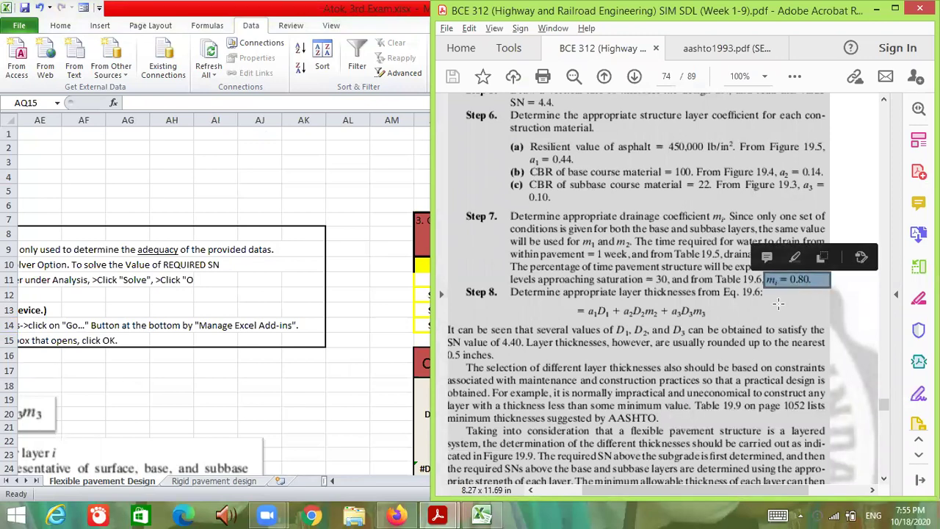
pyautogui.click(395, 329)
# Enter 0.8 as the base and subbase drainage coefficients in AR13 and AR14
pyautogui.click(626, 312)
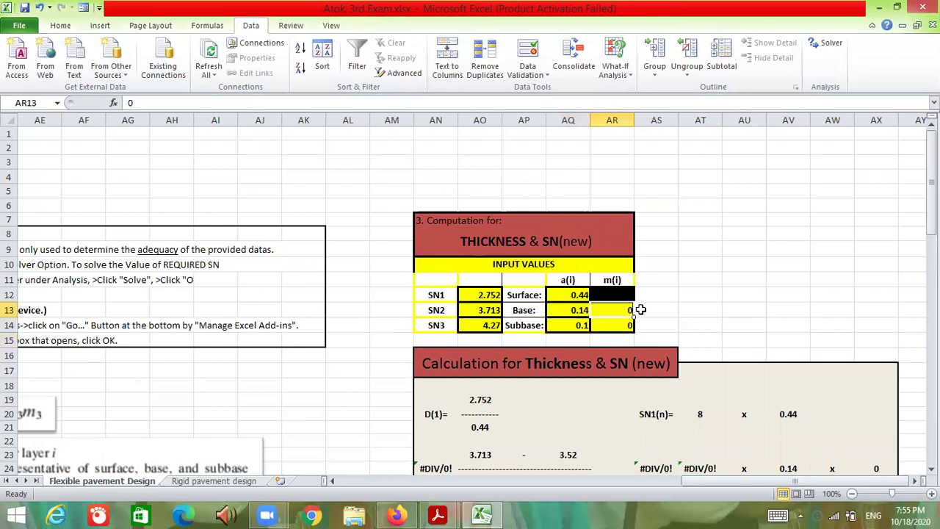
pyautogui.write('0.8')
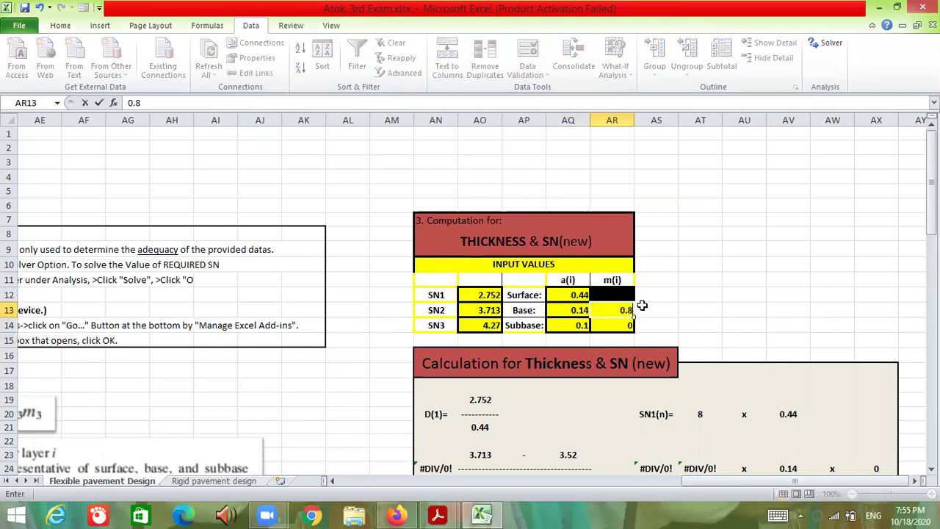
pyautogui.press('Return')
pyautogui.write('03.')
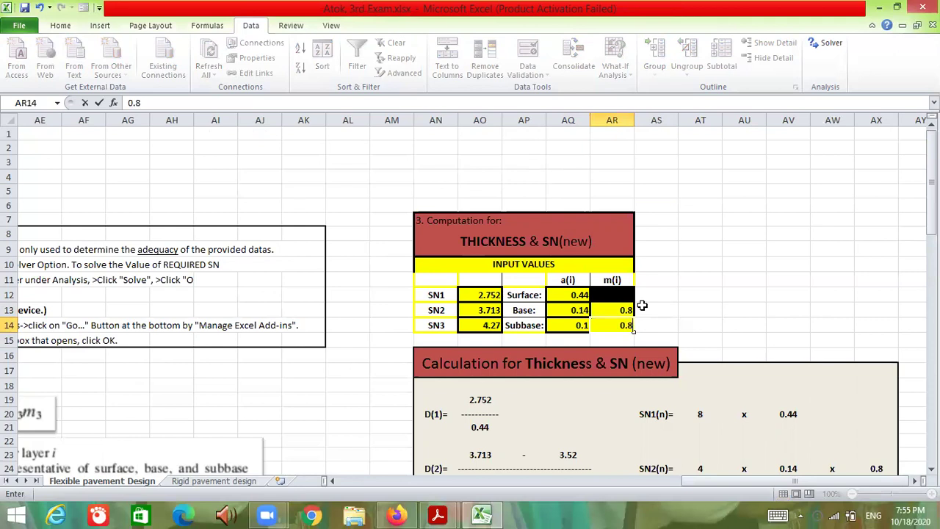
pyautogui.press('Return')
pyautogui.scroll(-3, 642, 305)
pyautogui.click(690, 208)
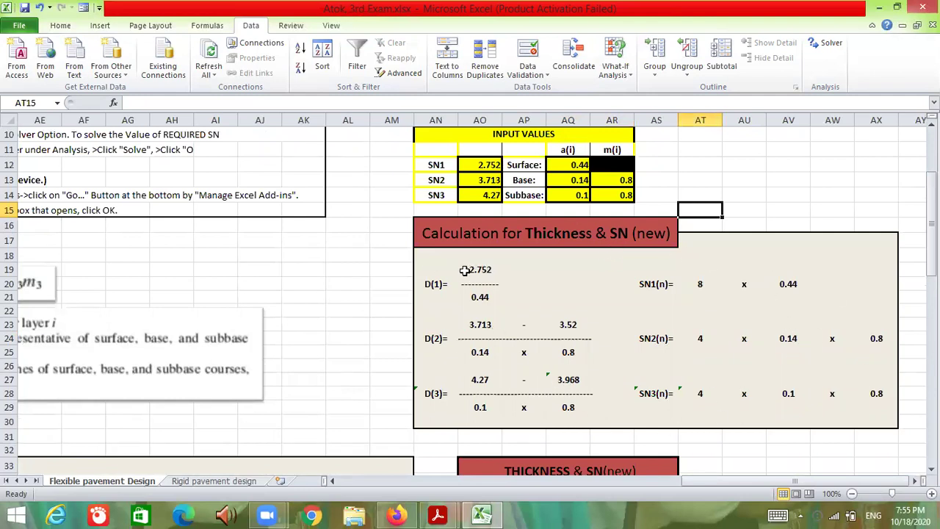
pyautogui.scroll(-1, 451, 300)
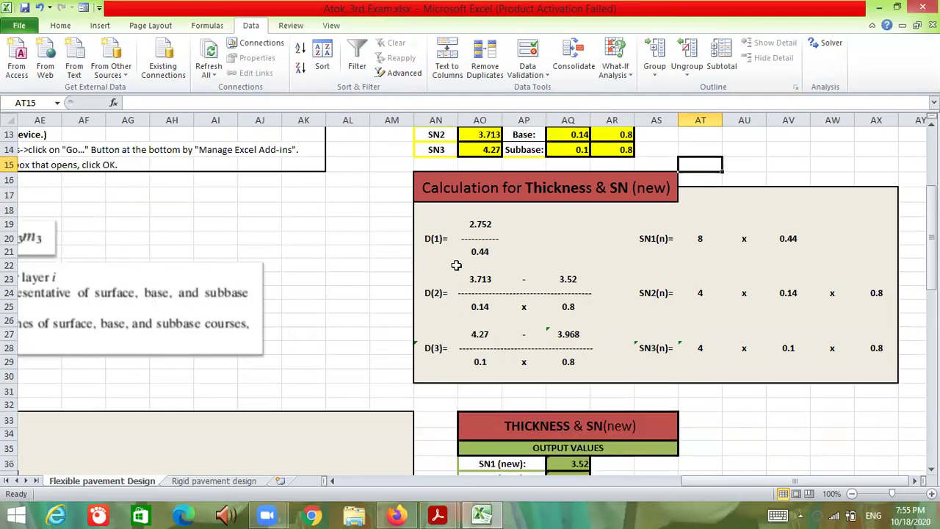
pyautogui.scroll(1, 506, 257)
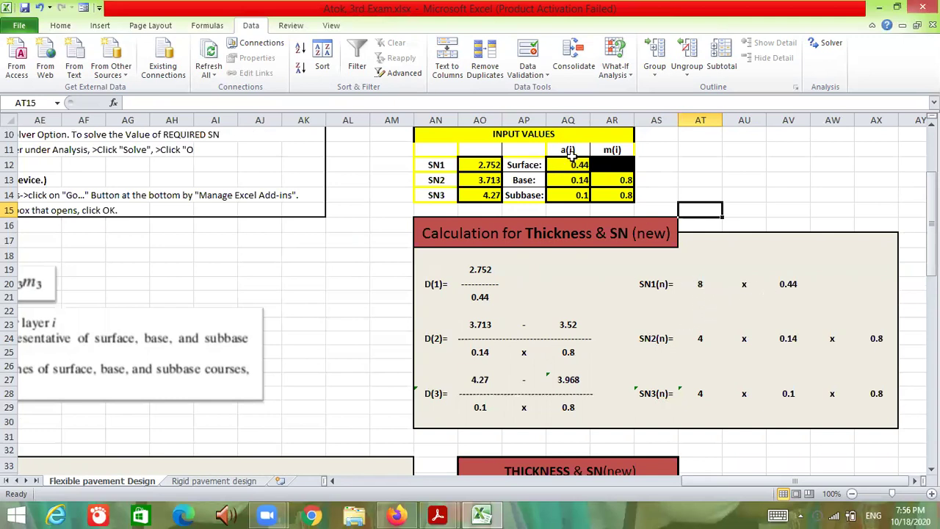
pyautogui.scroll(-2, 705, 368)
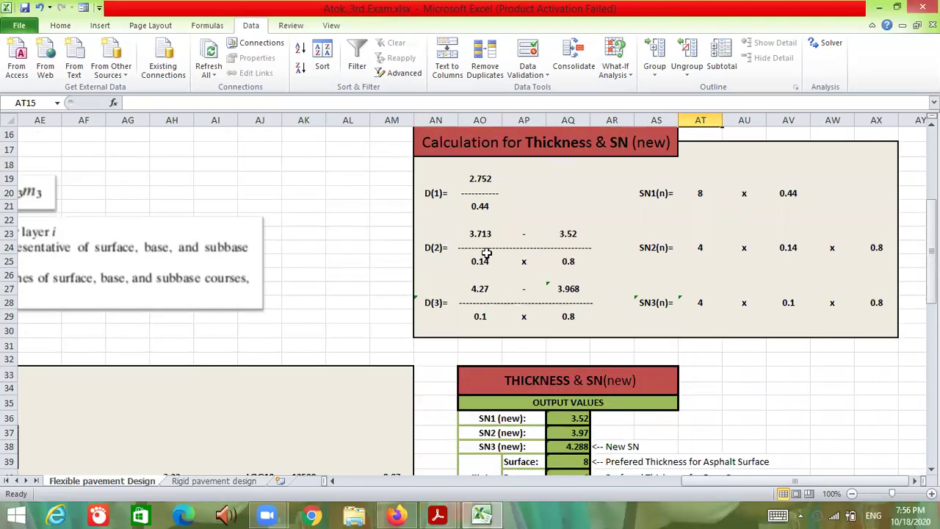
pyautogui.scroll(1, 499, 253)
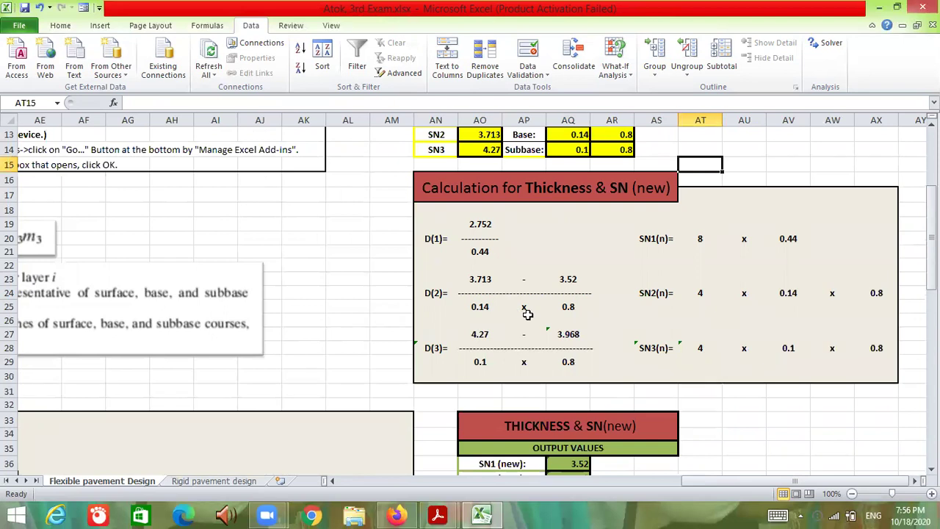
pyautogui.scroll(-1, 527, 314)
pyautogui.scroll(2, 527, 314)
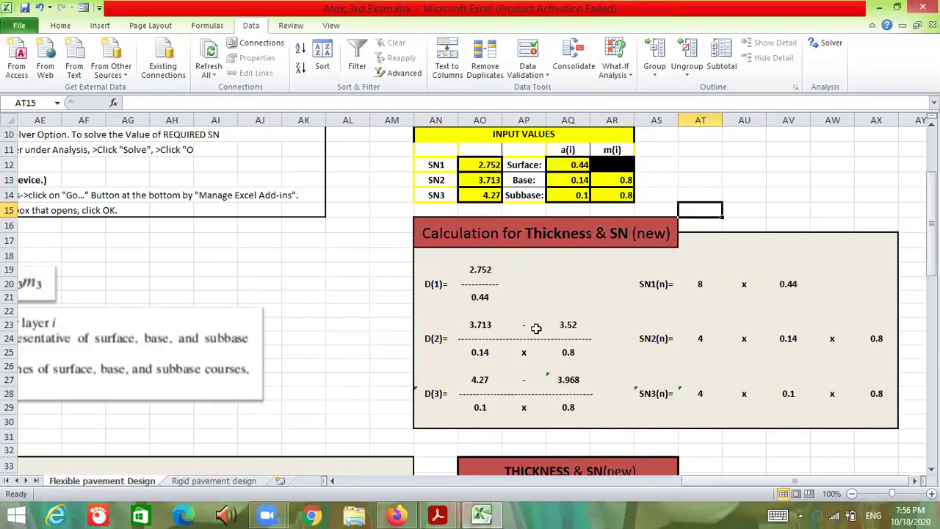
pyautogui.scroll(-3, 538, 327)
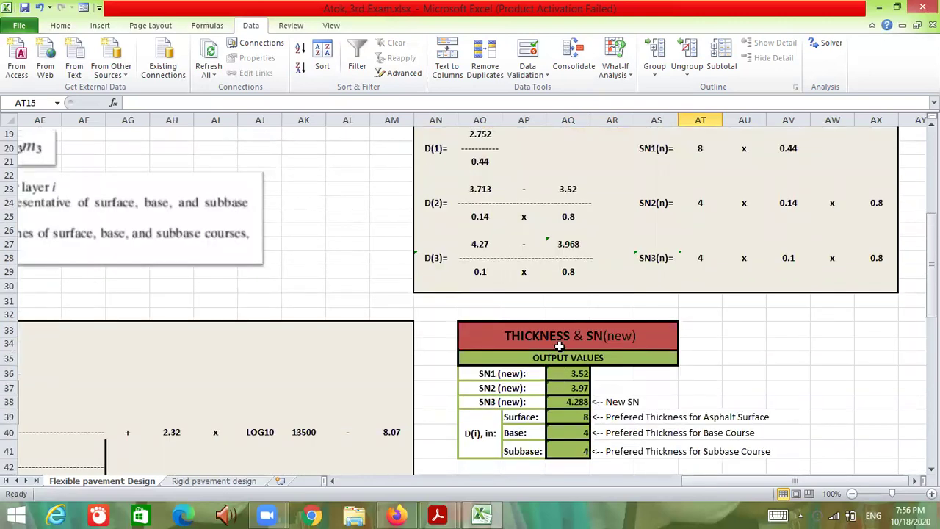
pyautogui.scroll(1, 564, 339)
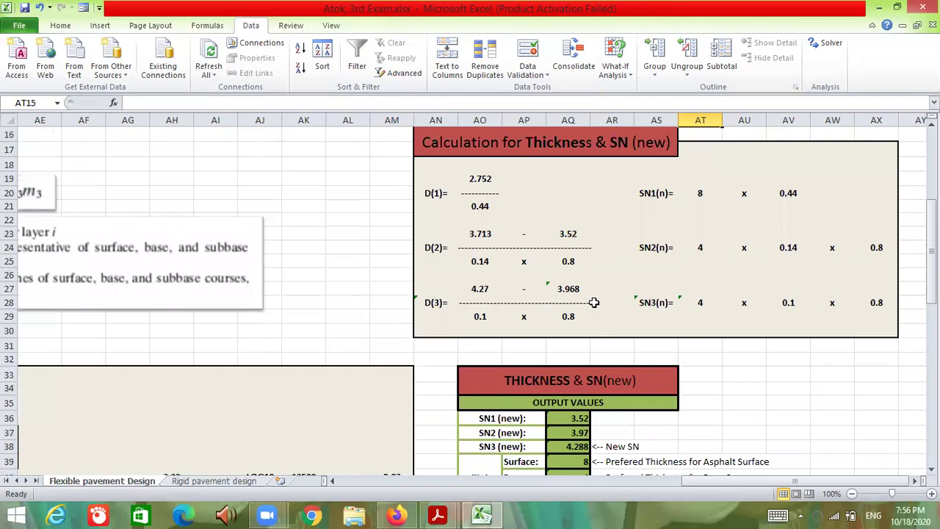
pyautogui.scroll(3, 594, 301)
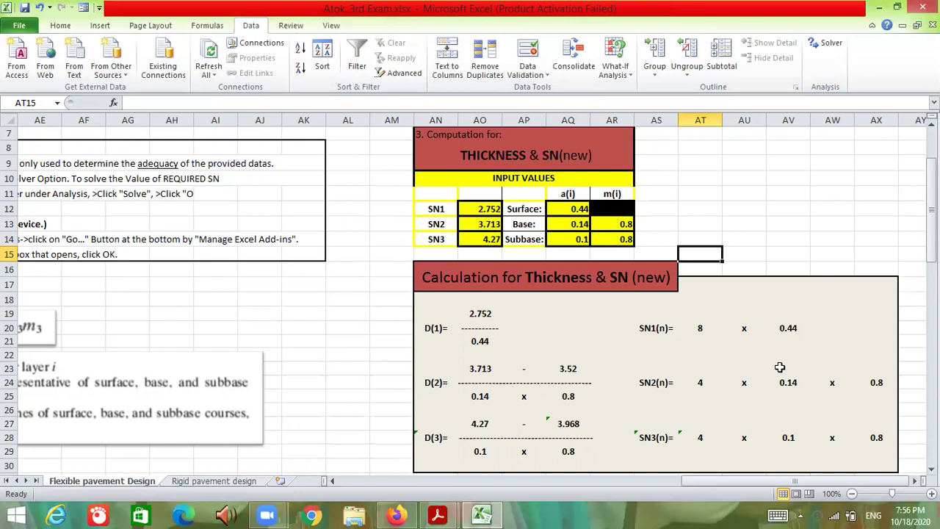
pyautogui.scroll(-3, 769, 422)
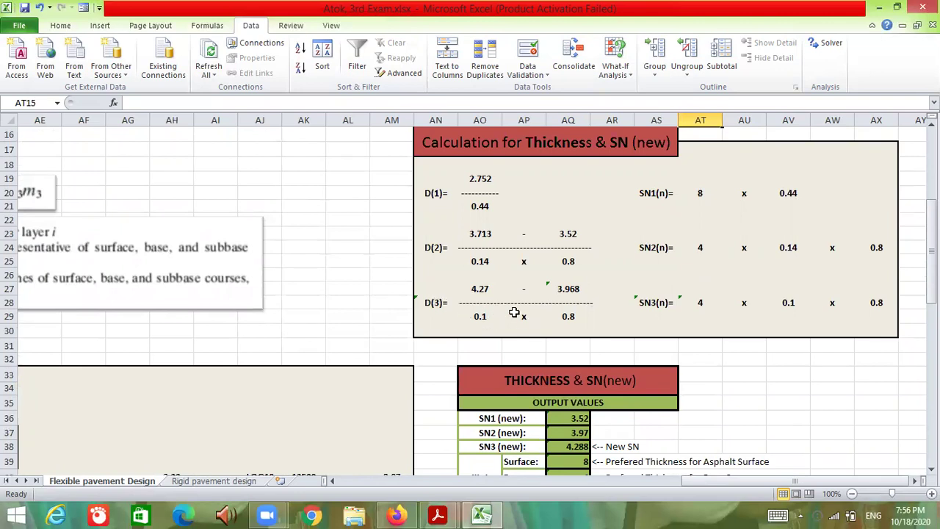
pyautogui.scroll(2, 514, 313)
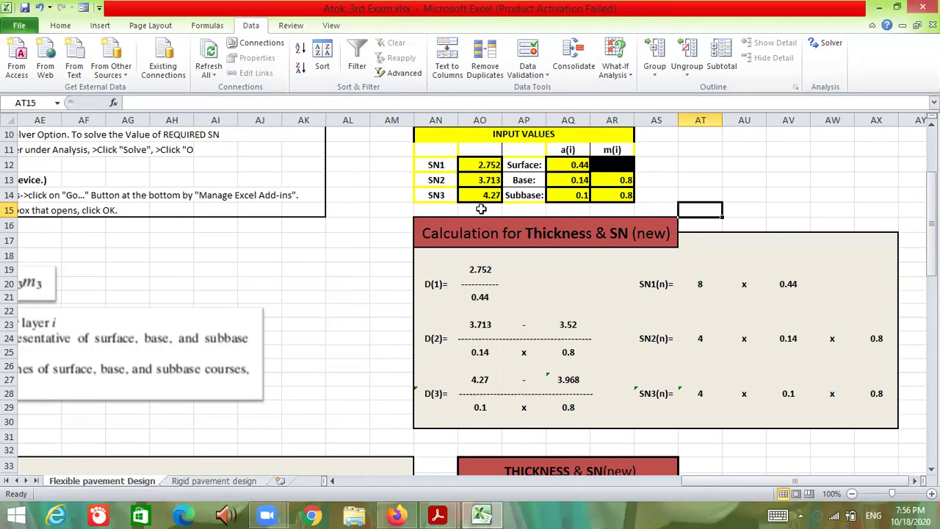
pyautogui.scroll(-2, 622, 436)
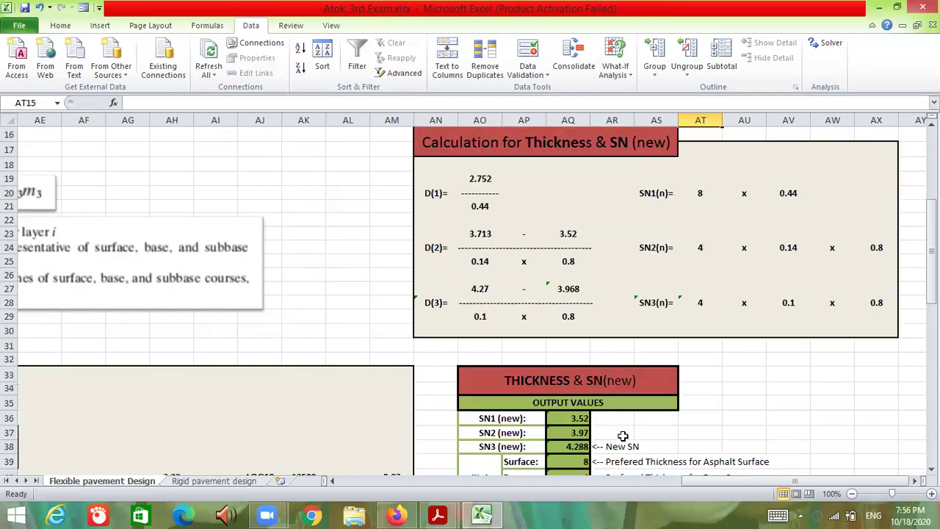
pyautogui.scroll(-1, 622, 436)
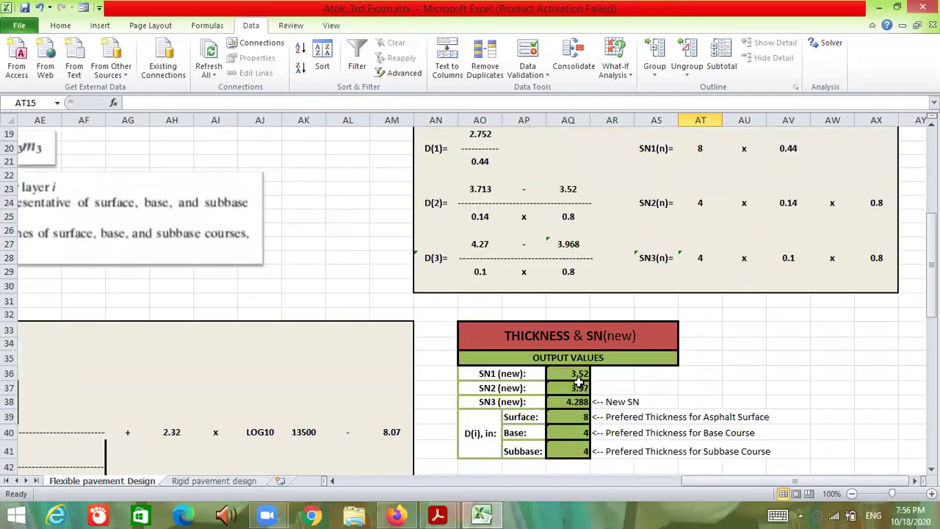
pyautogui.scroll(3, 581, 380)
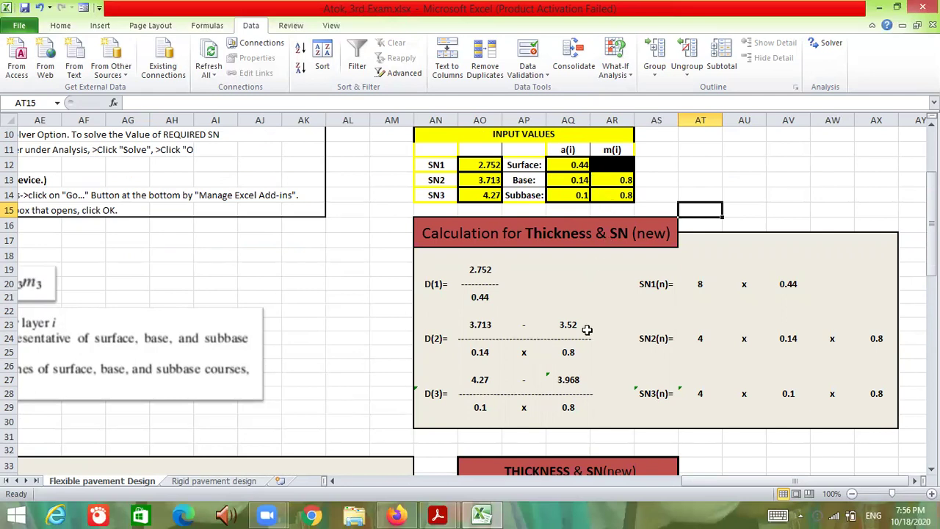
pyautogui.scroll(-5, 571, 415)
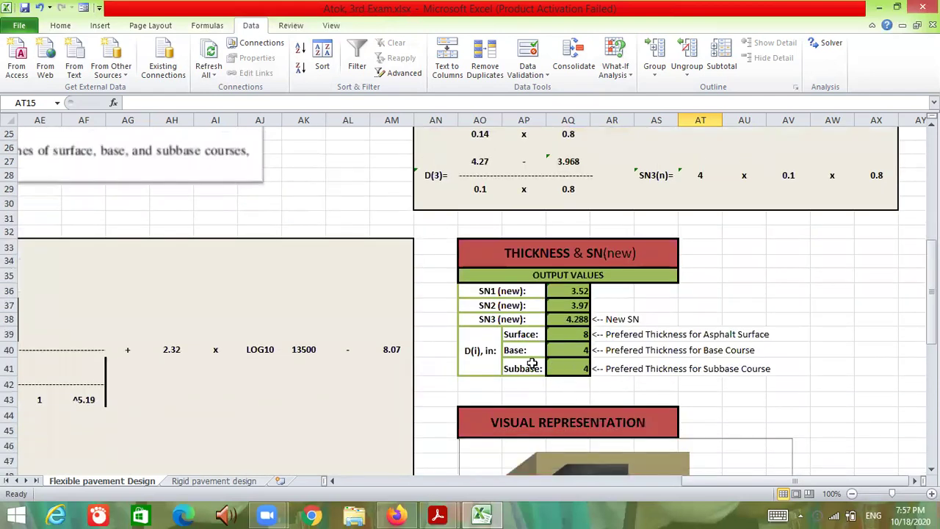
pyautogui.scroll(6, 591, 380)
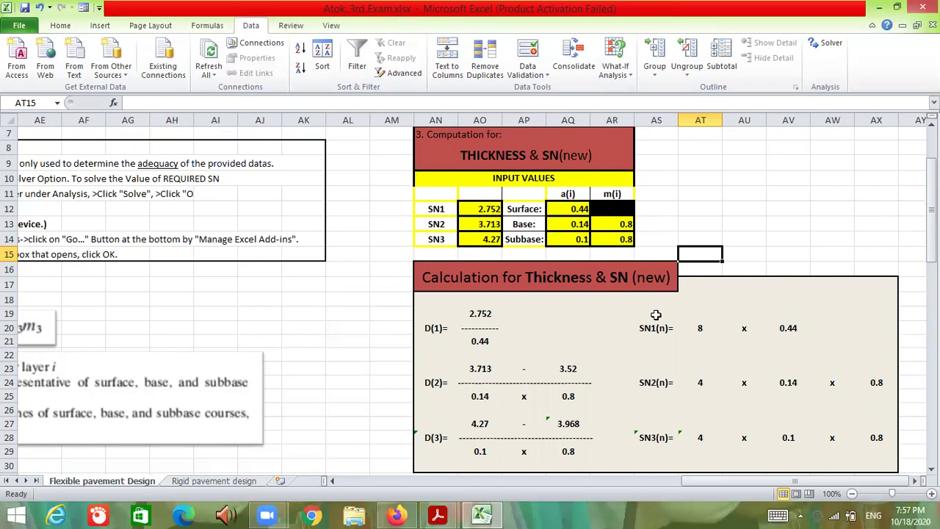
pyautogui.scroll(-3, 656, 314)
pyautogui.scroll(-2, 646, 351)
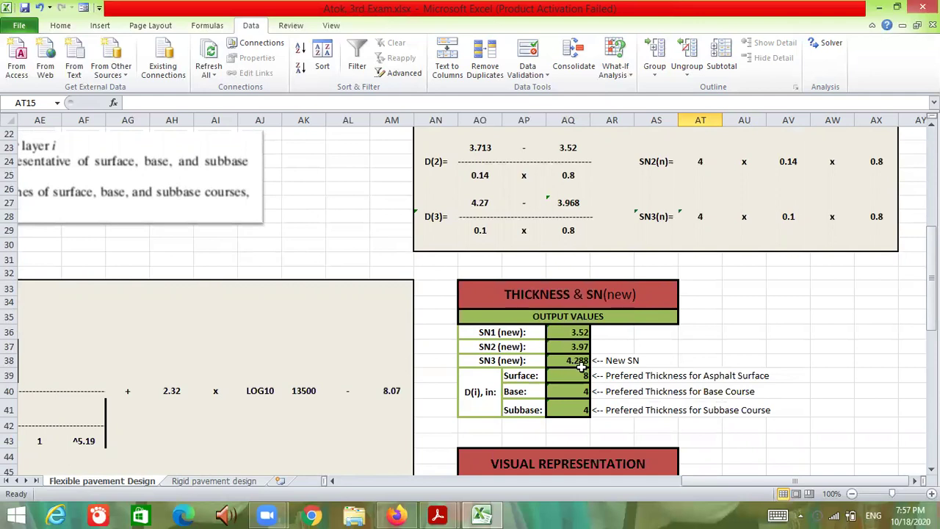
pyautogui.scroll(2, 593, 367)
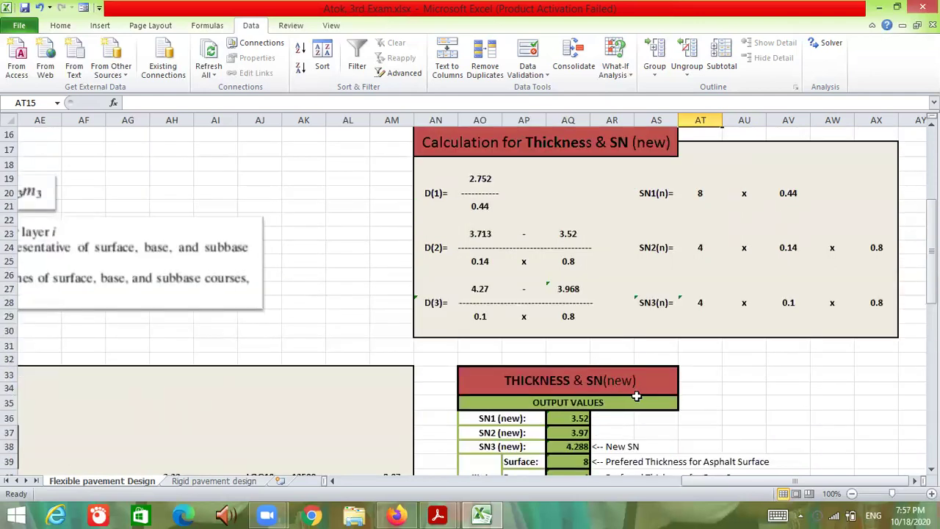
pyautogui.scroll(-2, 636, 397)
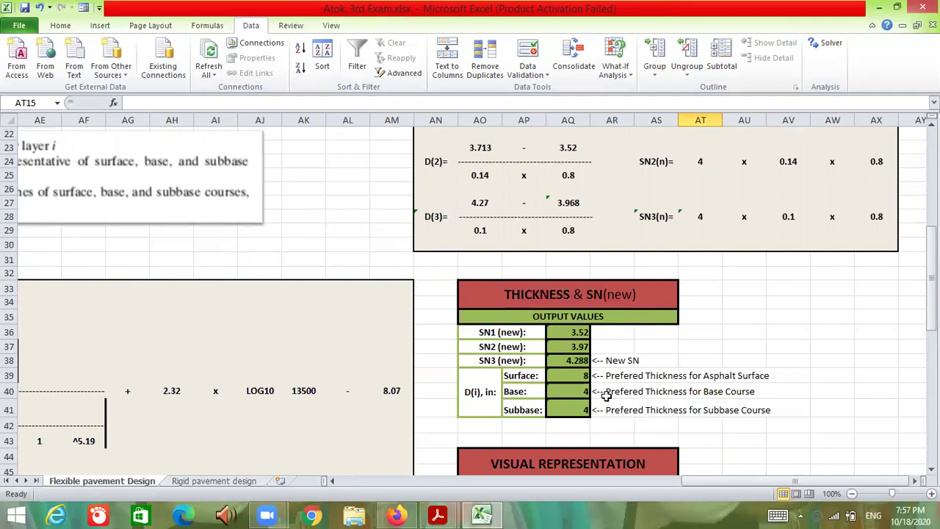
pyautogui.scroll(-6, 636, 392)
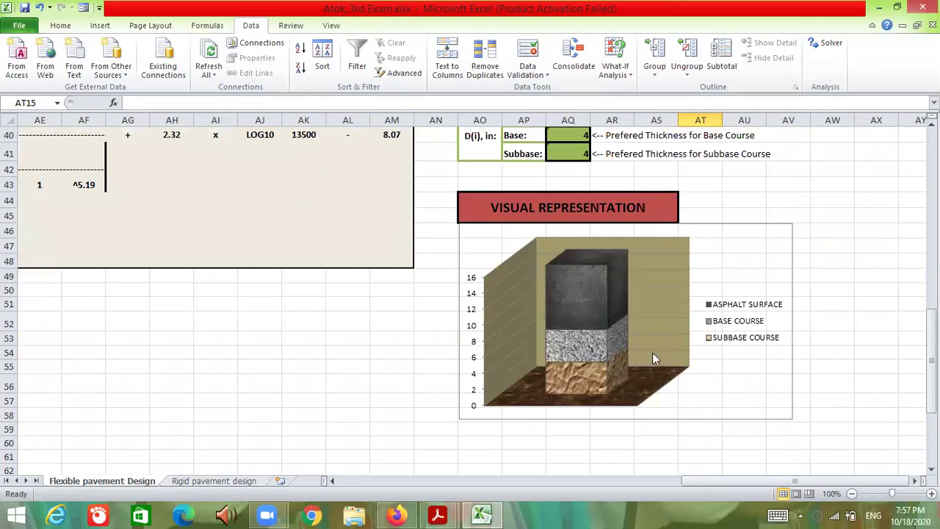
pyautogui.scroll(1, 629, 301)
pyautogui.scroll(-2, 631, 305)
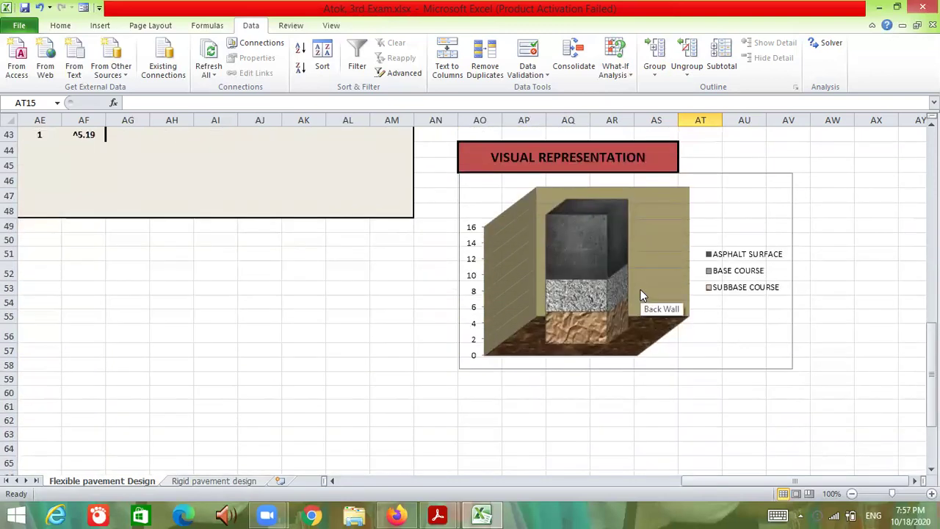
pyautogui.scroll(1, 631, 289)
pyautogui.scroll(1, 630, 289)
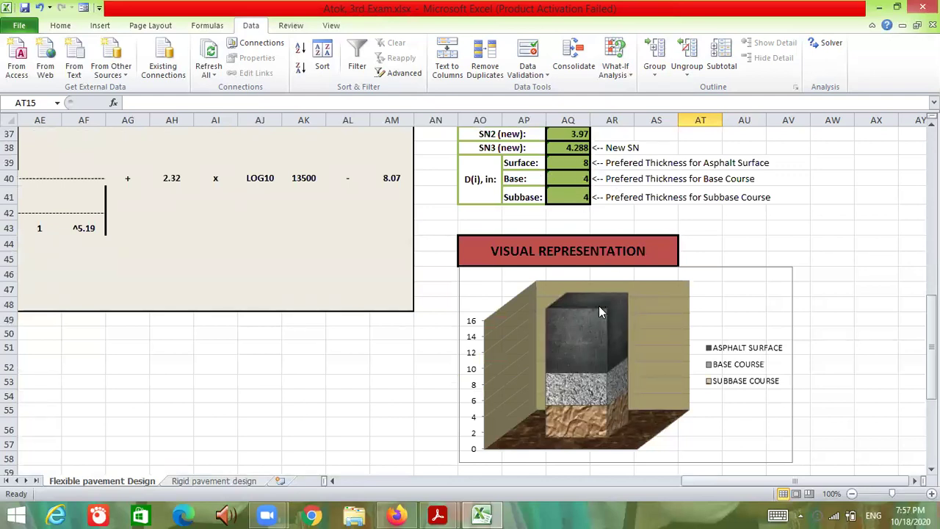
pyautogui.moveTo(609, 359)
pyautogui.scroll(6, 633, 387)
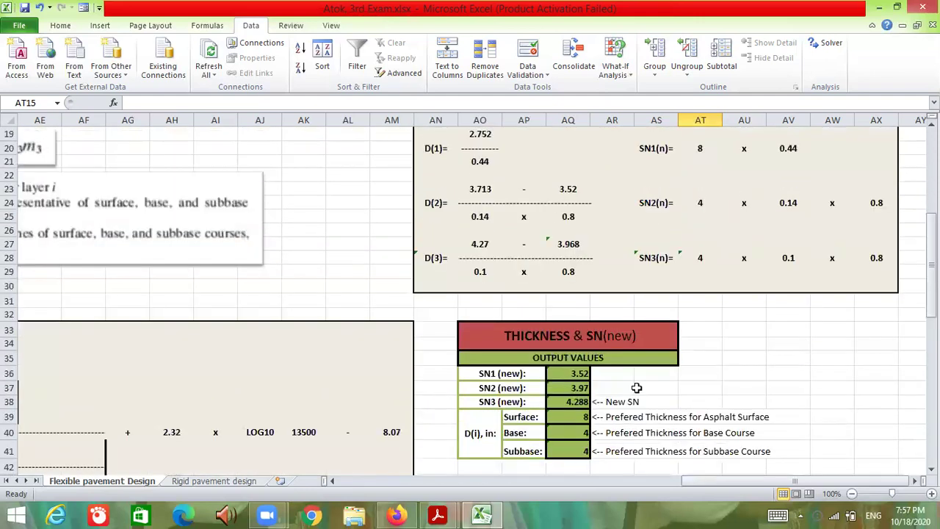
pyautogui.scroll(3, 639, 389)
pyautogui.scroll(2, 639, 391)
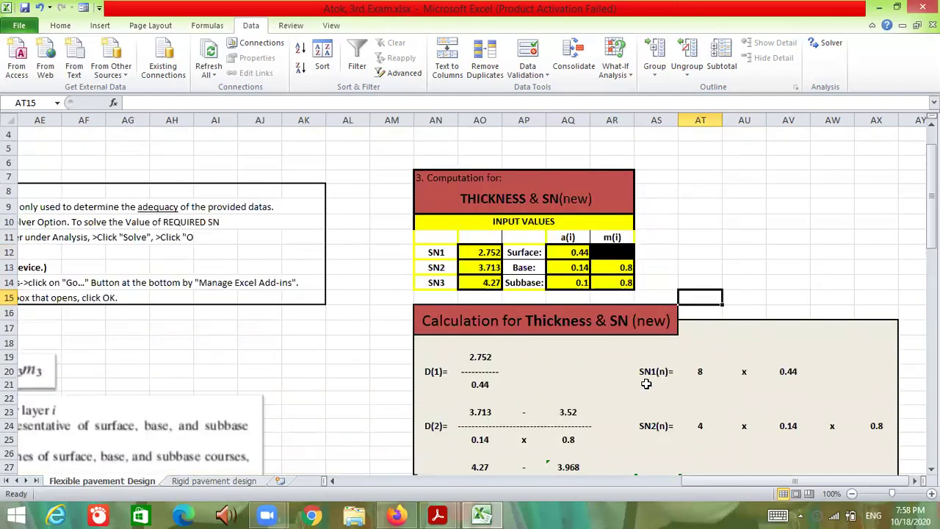
# Enter surface, base and subbase thicknesses of 8, 4 and 4
pyautogui.scroll(-6, 633, 373)
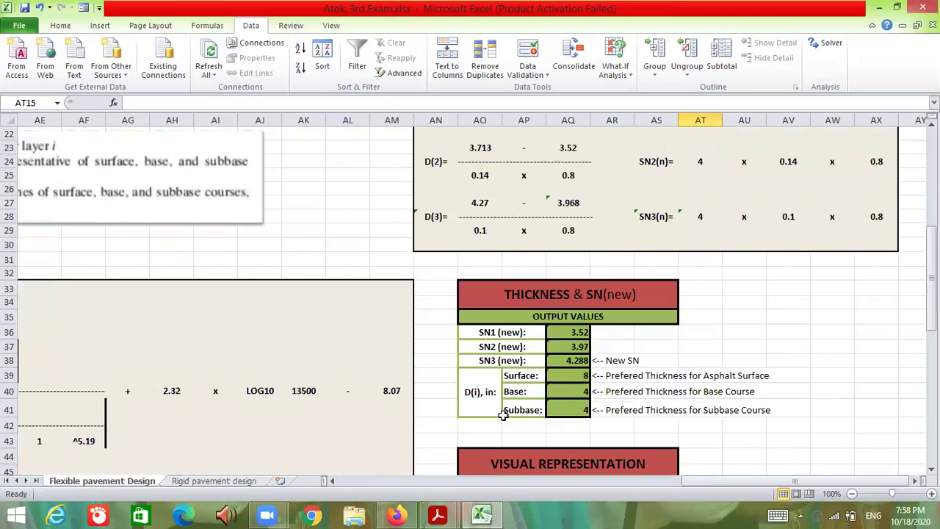
pyautogui.moveTo(722, 481); pyautogui.dragTo(644, 473)
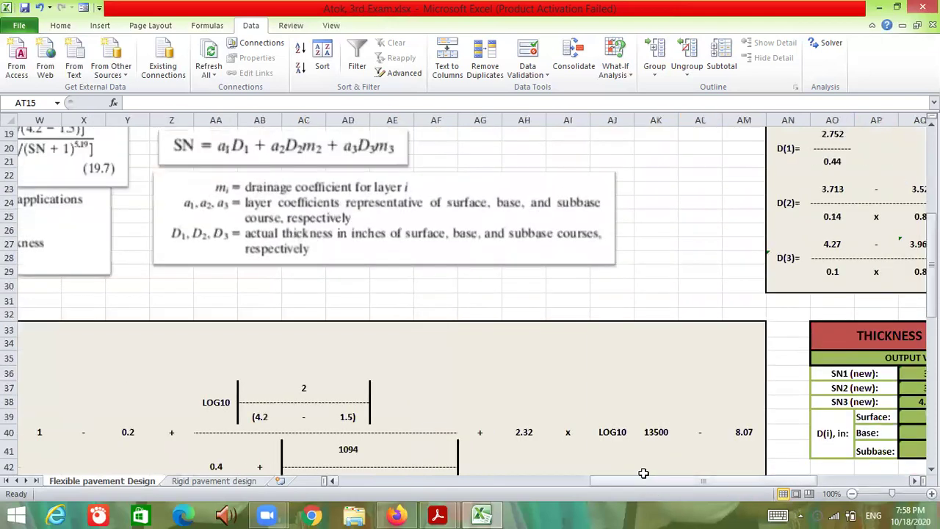
pyautogui.scroll(3, 643, 473)
pyautogui.scroll(3, 638, 458)
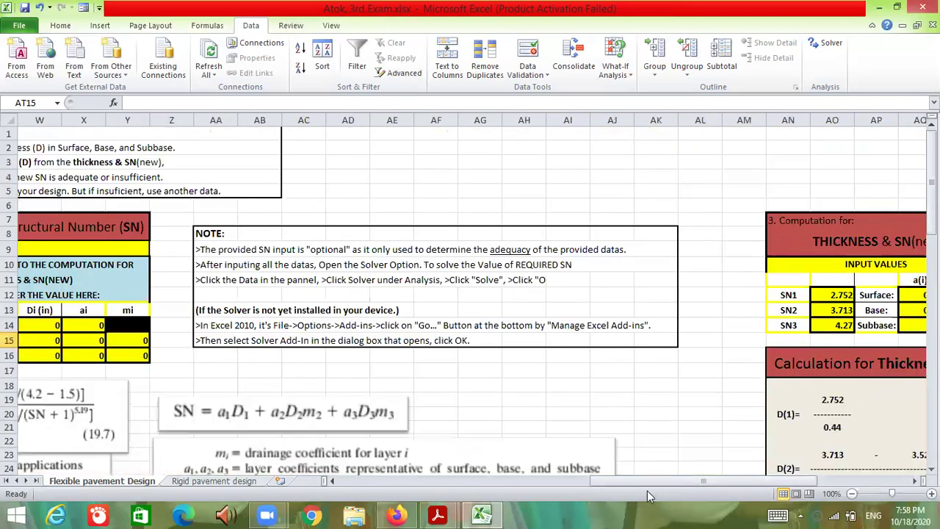
pyautogui.moveTo(664, 482); pyautogui.dragTo(581, 484)
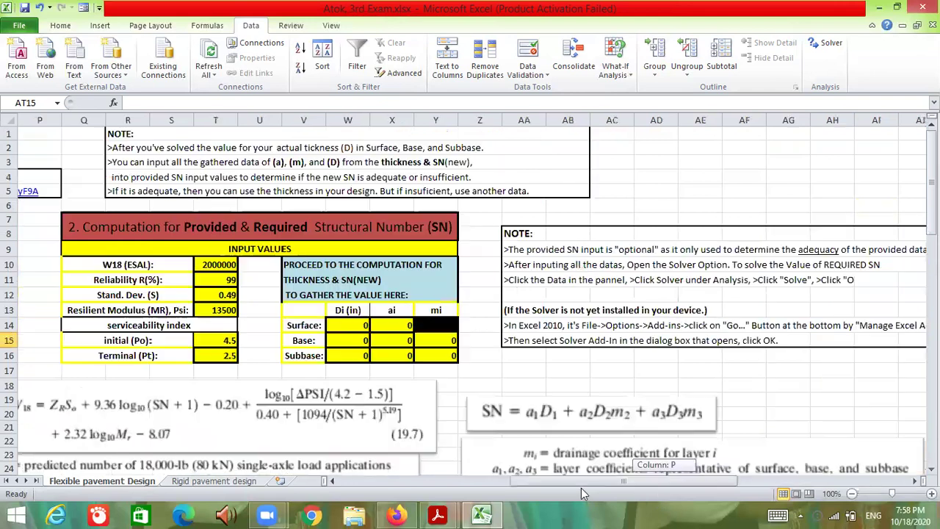
pyautogui.click(351, 328)
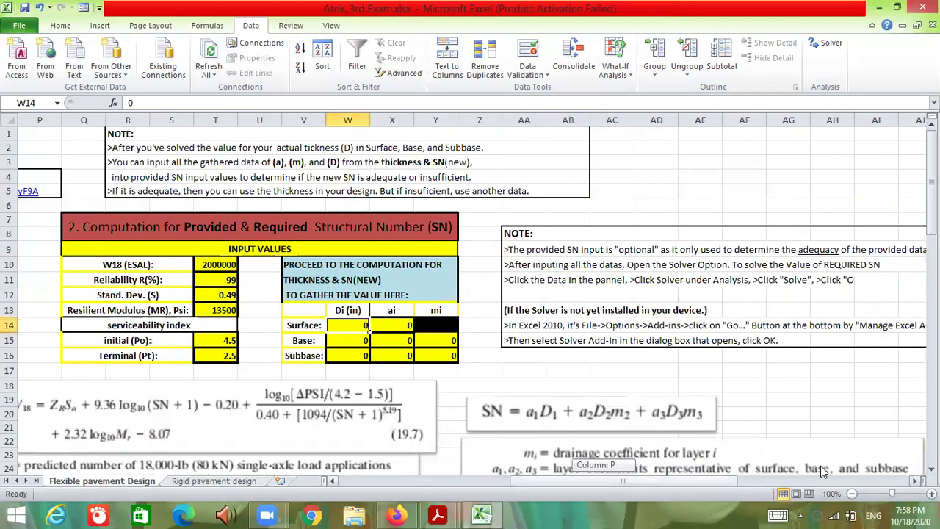
pyautogui.scroll(-5, 602, 470)
pyautogui.moveTo(601, 479); pyautogui.dragTo(793, 407)
pyautogui.scroll(-4, 793, 407)
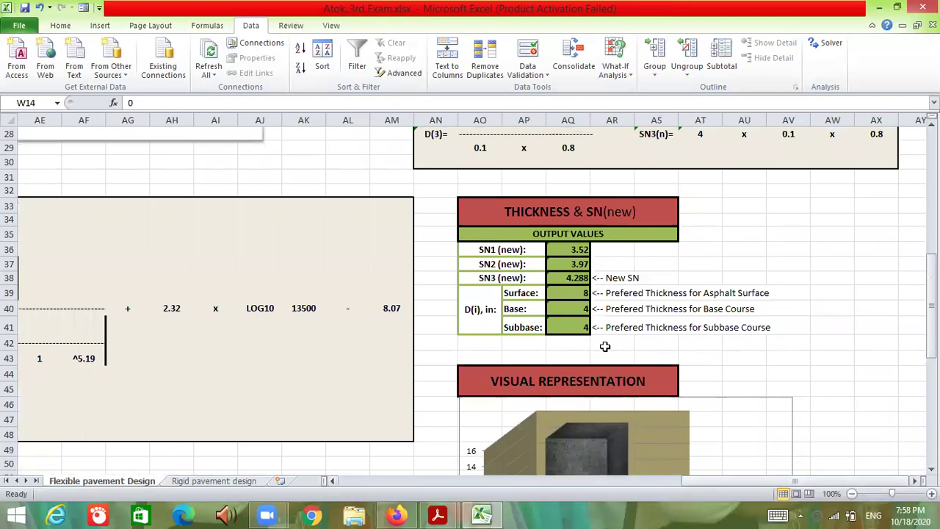
pyautogui.moveTo(735, 479); pyautogui.dragTo(518, 478)
pyautogui.scroll(4, 474, 430)
pyautogui.scroll(2, 475, 430)
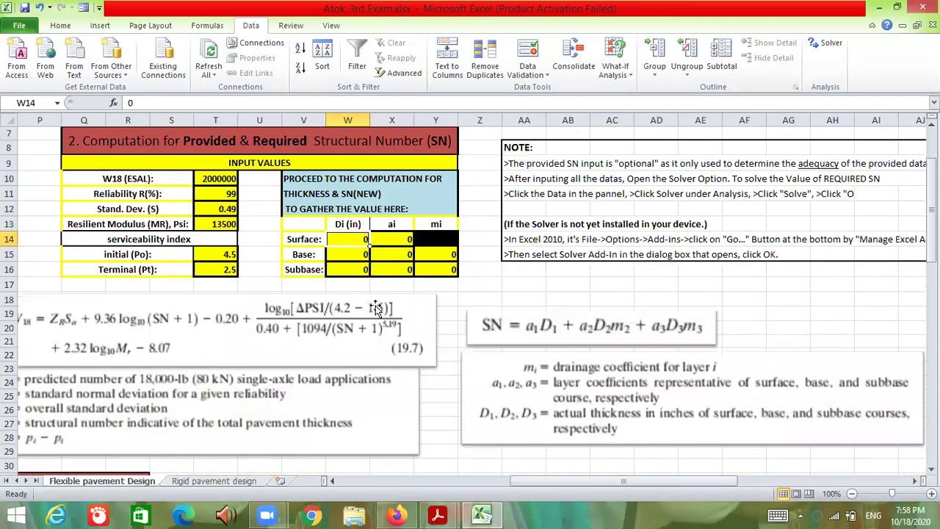
pyautogui.write('8')
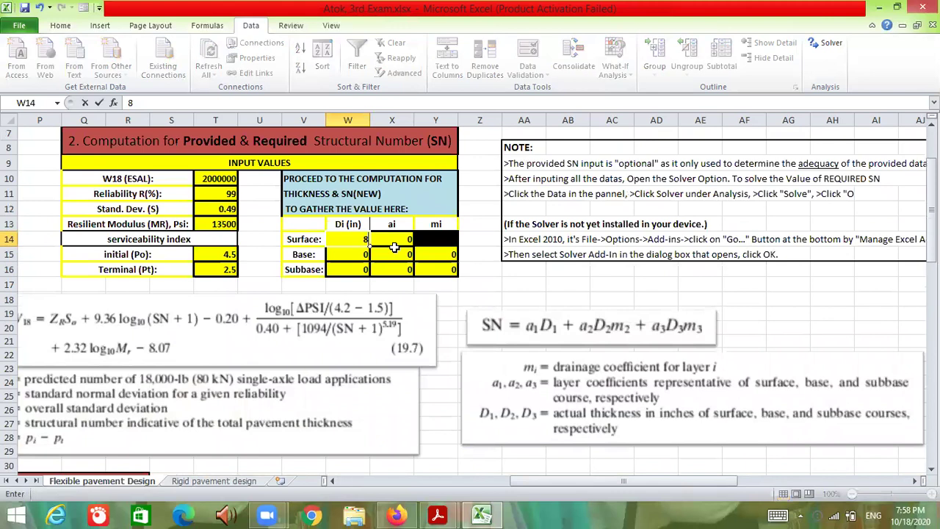
pyautogui.press('Return')
pyautogui.write('4')
pyautogui.press('Return')
pyautogui.write('4')
pyautogui.press('Return')
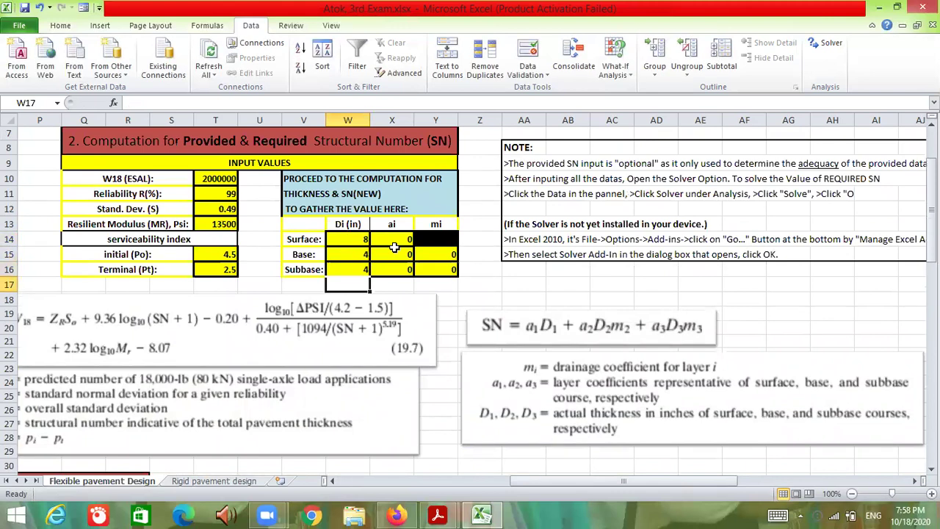
# Enter layer coefficients 0.44, 0.14 and 0.1 in X14:X16
pyautogui.moveTo(620, 482); pyautogui.dragTo(799, 459)
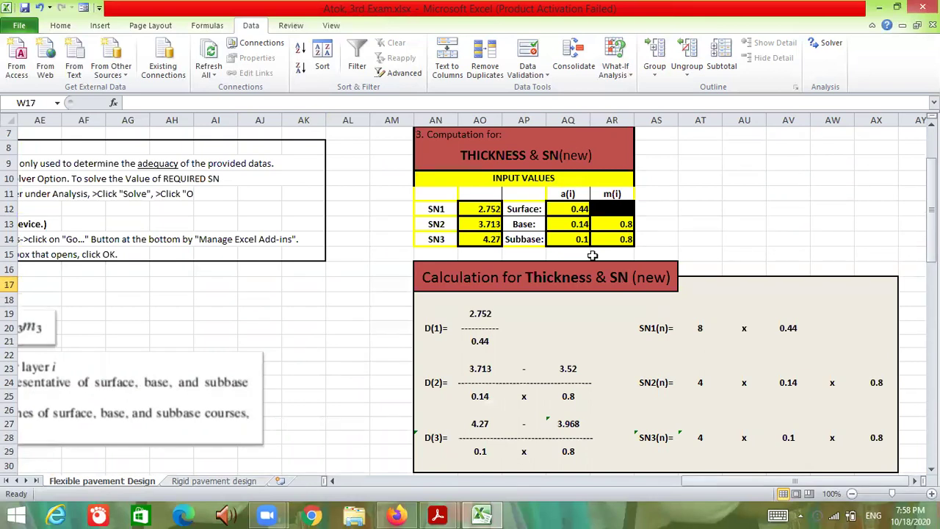
pyautogui.moveTo(698, 483); pyautogui.dragTo(441, 486)
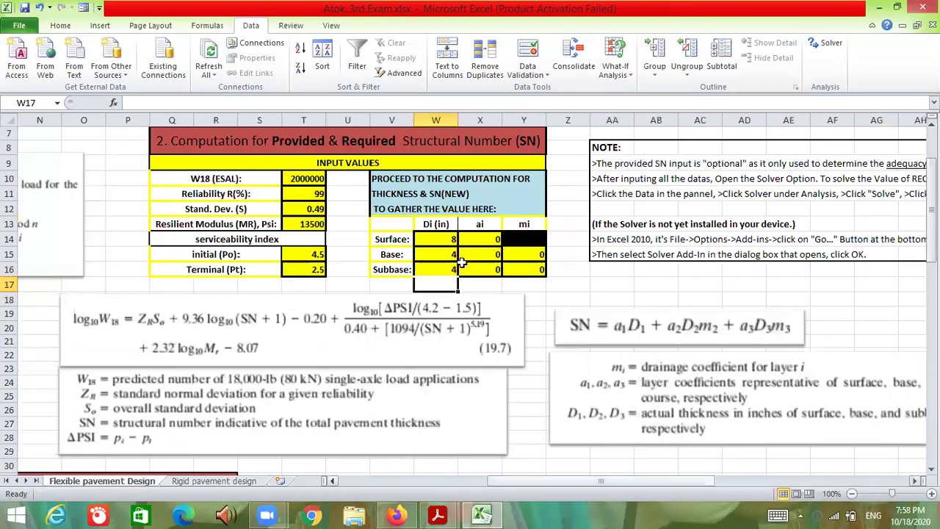
pyautogui.click(478, 239)
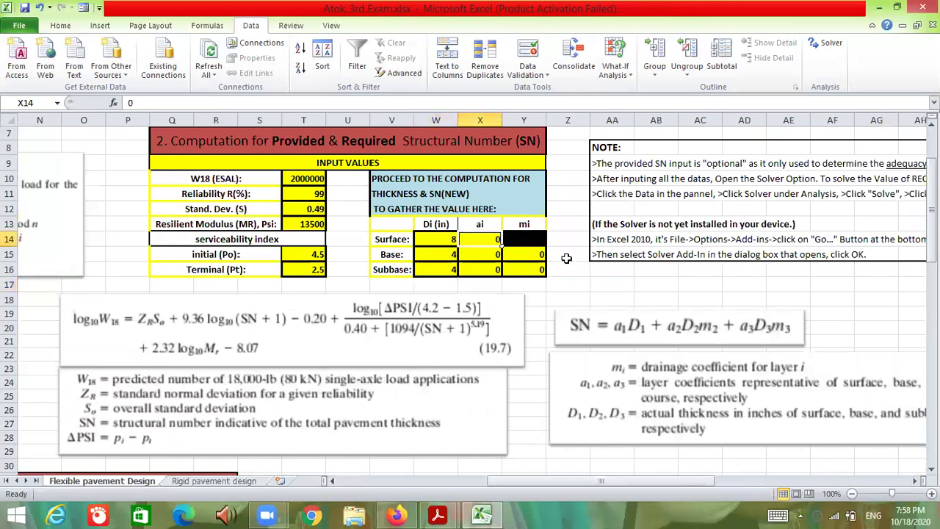
pyautogui.write('0.44')
pyautogui.press('Return')
pyautogui.write('0.12')
pyautogui.press('BackSpace')
pyautogui.write('4')
pyautogui.press('Return')
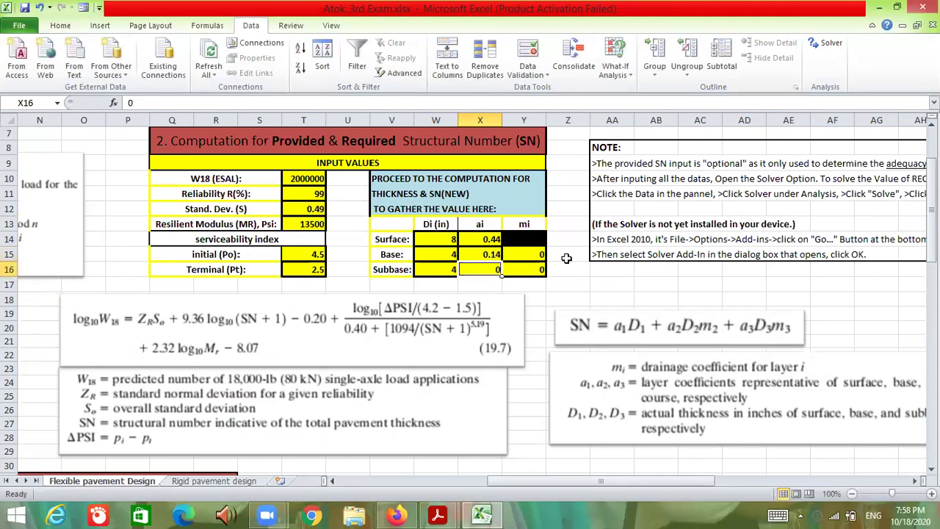
pyautogui.write('0.1')
pyautogui.press('Return')
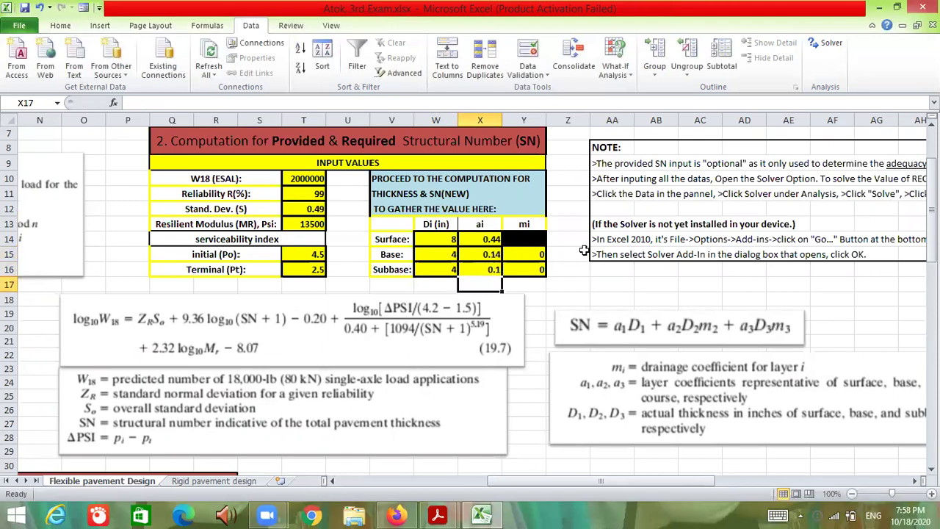
# Enter 0.8 as the base and subbase drainage coefficients in Y15 and Y16
pyautogui.click(534, 253)
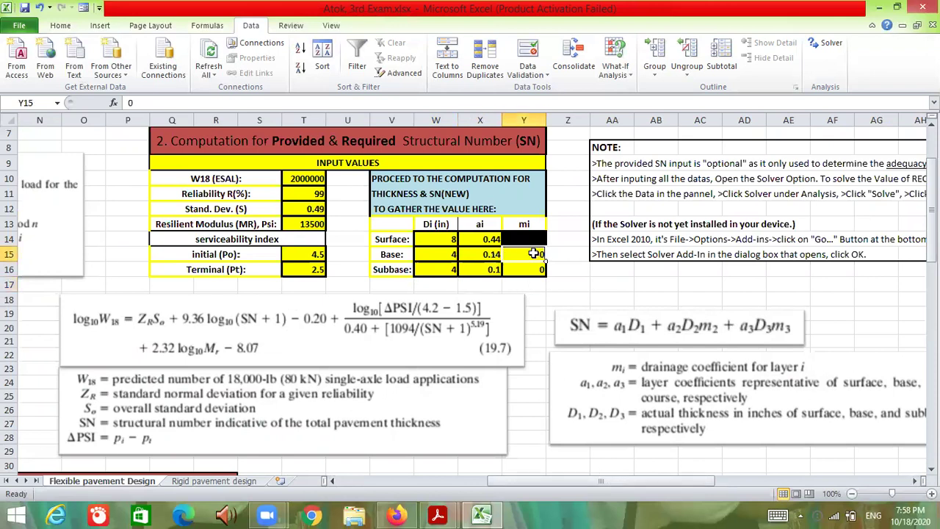
pyautogui.write('0.8')
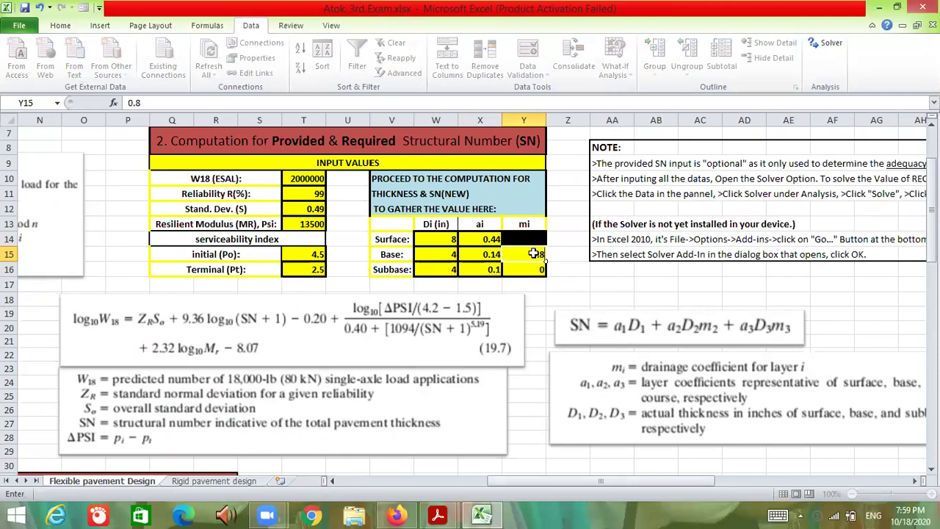
pyautogui.press('Return')
pyautogui.write('0.')
pyautogui.press('Return')
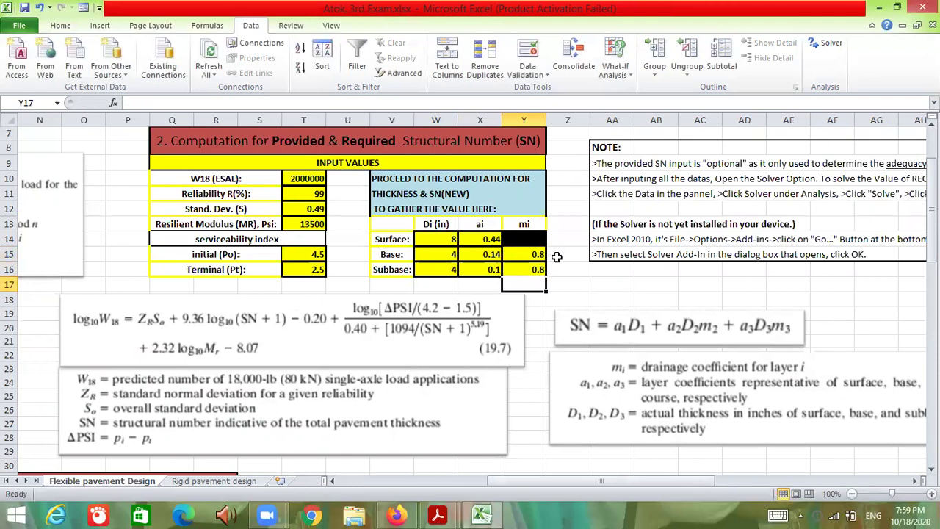
pyautogui.scroll(-8, 507, 281)
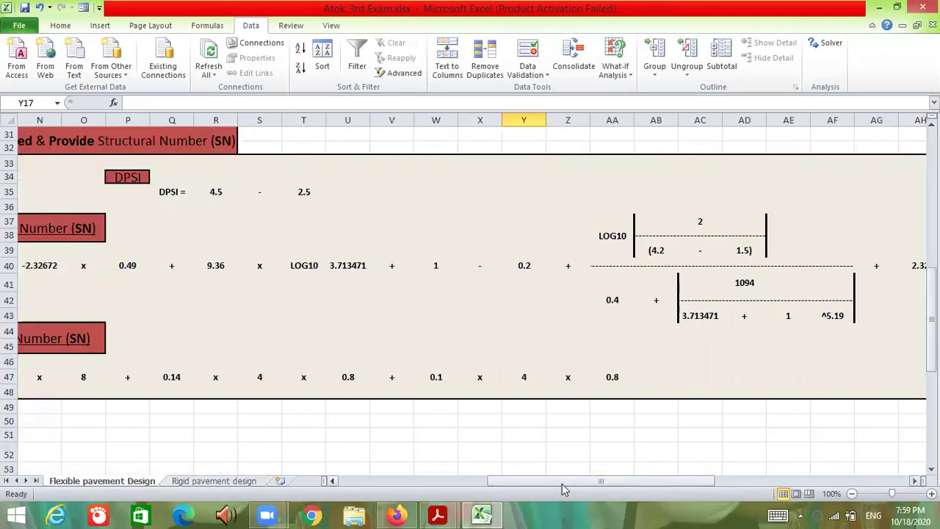
pyautogui.moveTo(560, 483); pyautogui.dragTo(513, 484)
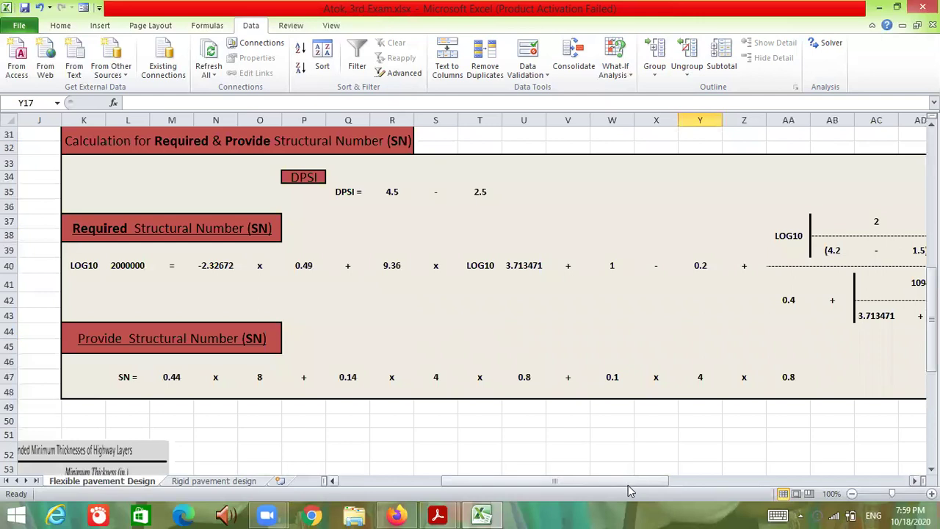
pyautogui.scroll(9, 666, 403)
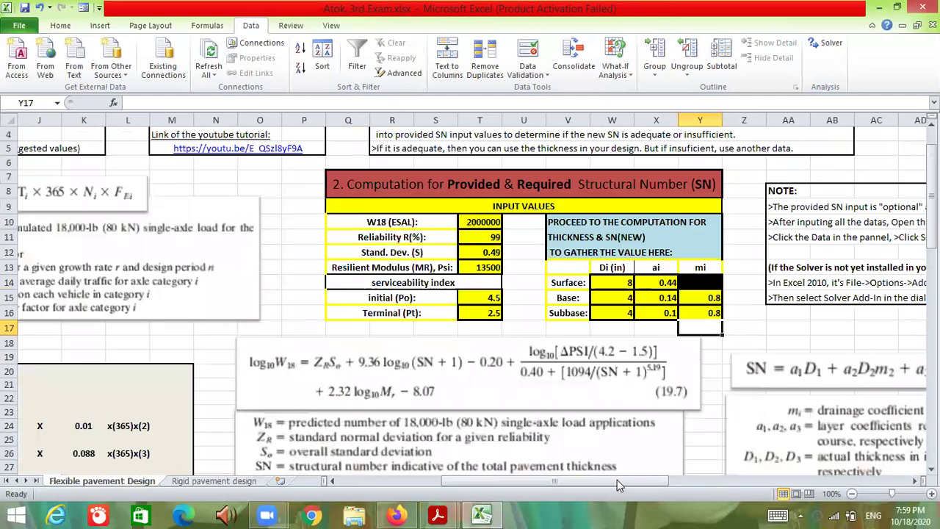
pyautogui.moveTo(617, 480); pyautogui.dragTo(722, 464)
pyautogui.scroll(-9, 552, 430)
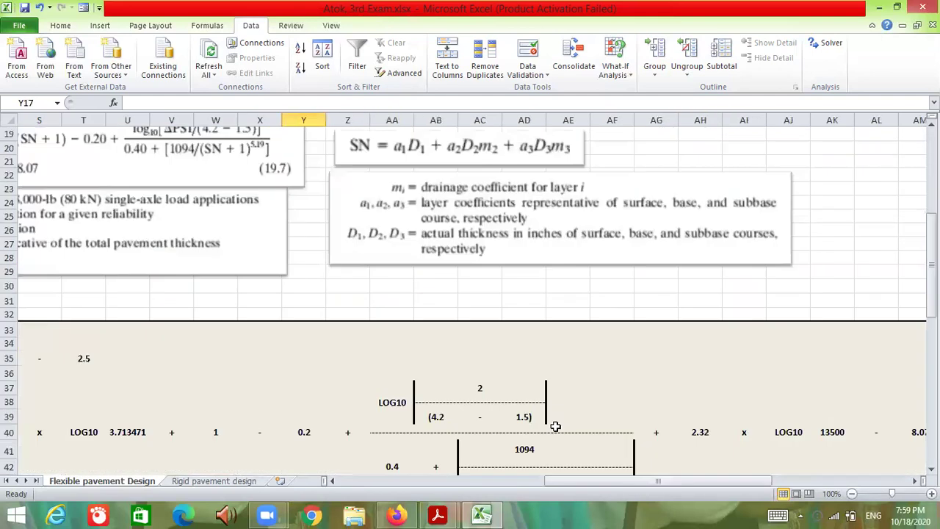
pyautogui.moveTo(600, 481); pyautogui.dragTo(429, 478)
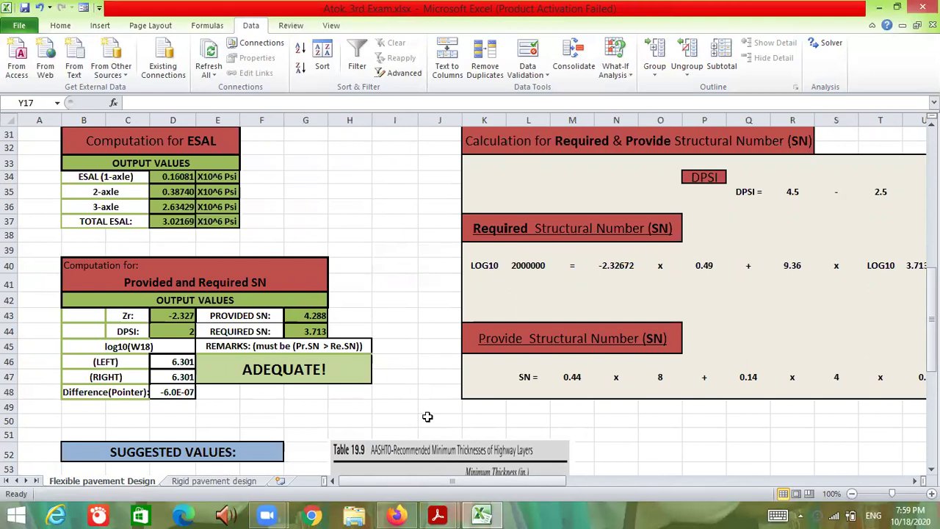
pyautogui.scroll(9, 429, 416)
pyautogui.moveTo(503, 481); pyautogui.dragTo(623, 481)
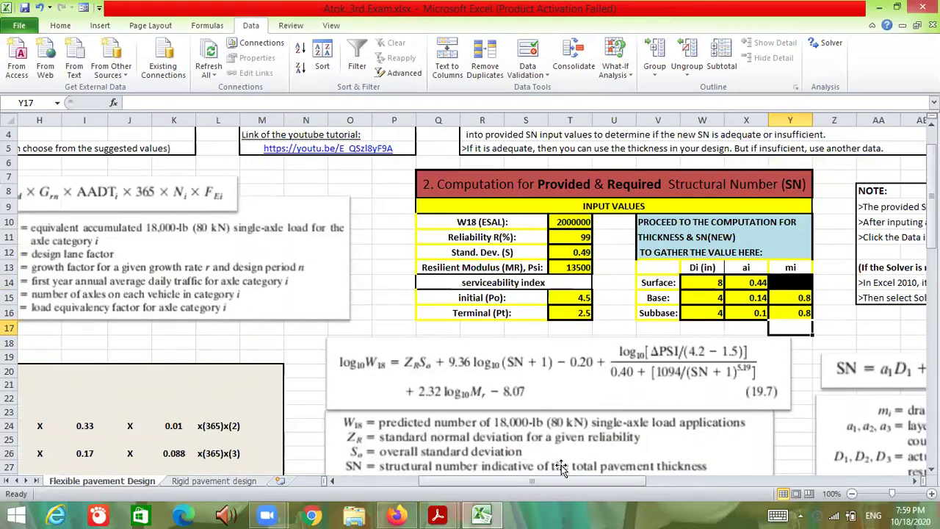
pyautogui.scroll(-10, 561, 465)
pyautogui.moveTo(570, 478); pyautogui.dragTo(804, 433)
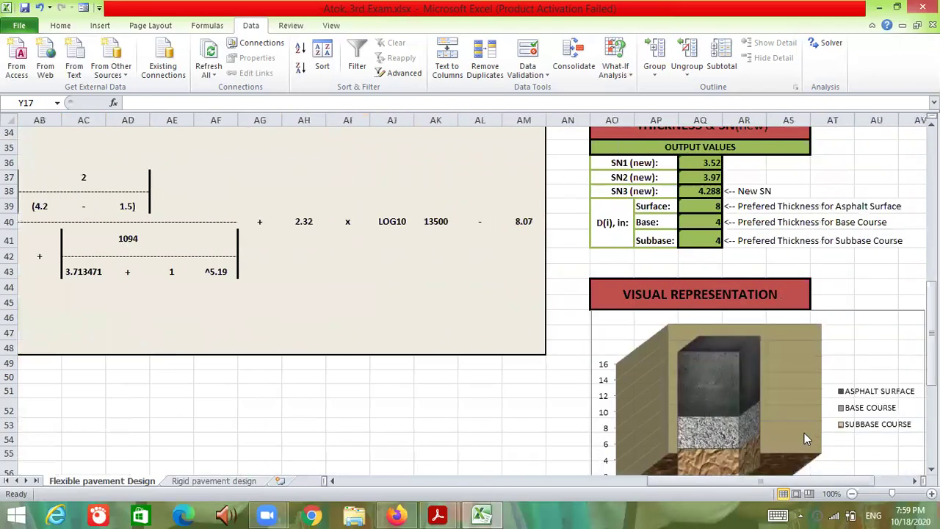
pyautogui.scroll(-3, 804, 432)
# Review Table 19.9 and the SN1 = 2.6 example on page 75 of BCE 312, then return to Excel
pyautogui.moveTo(479, 514)
pyautogui.moveTo(438, 514)
pyautogui.click(403, 451)
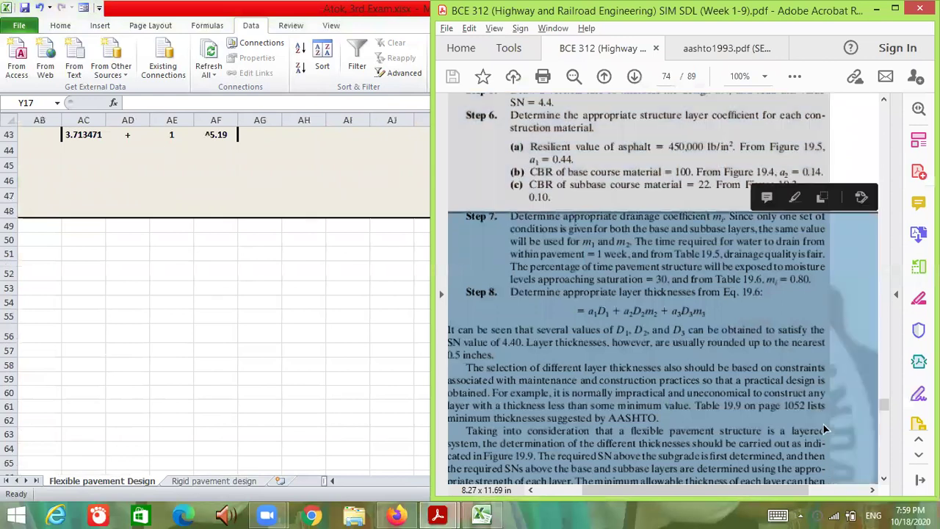
pyautogui.scroll(-10, 805, 424)
pyautogui.click(779, 444)
pyautogui.scroll(-5, 772, 411)
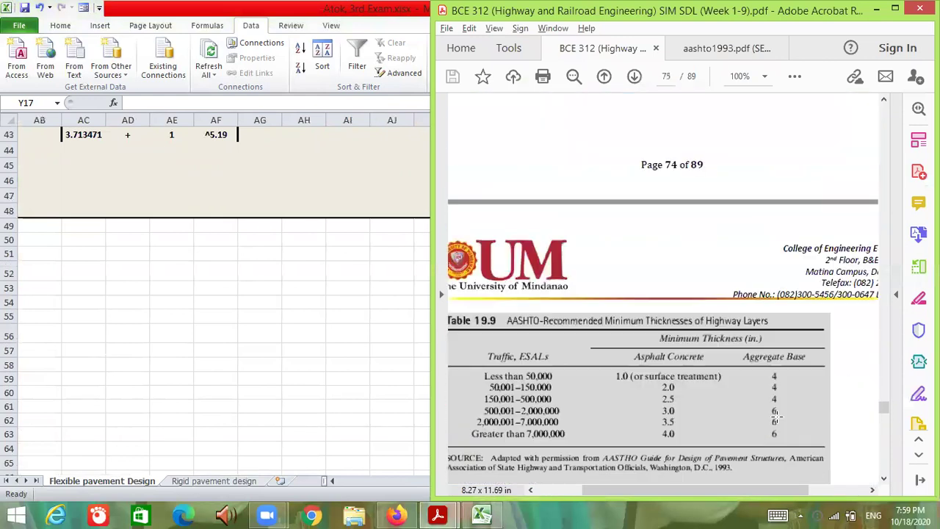
pyautogui.scroll(-2, 737, 403)
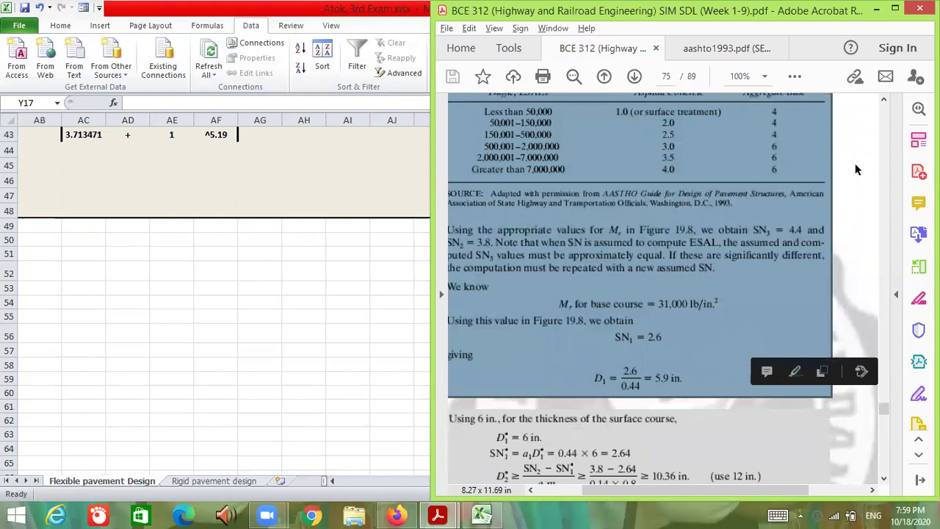
pyautogui.click(832, 175)
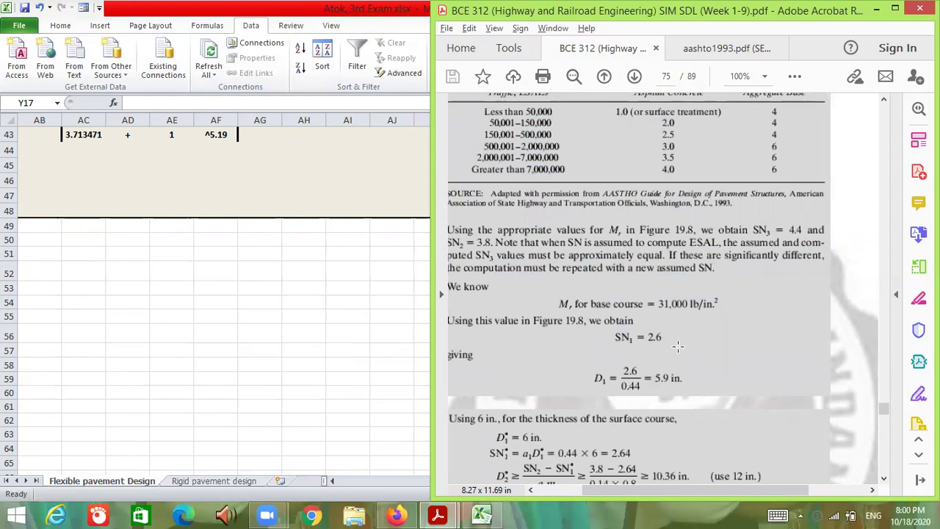
pyautogui.scroll(1, 677, 348)
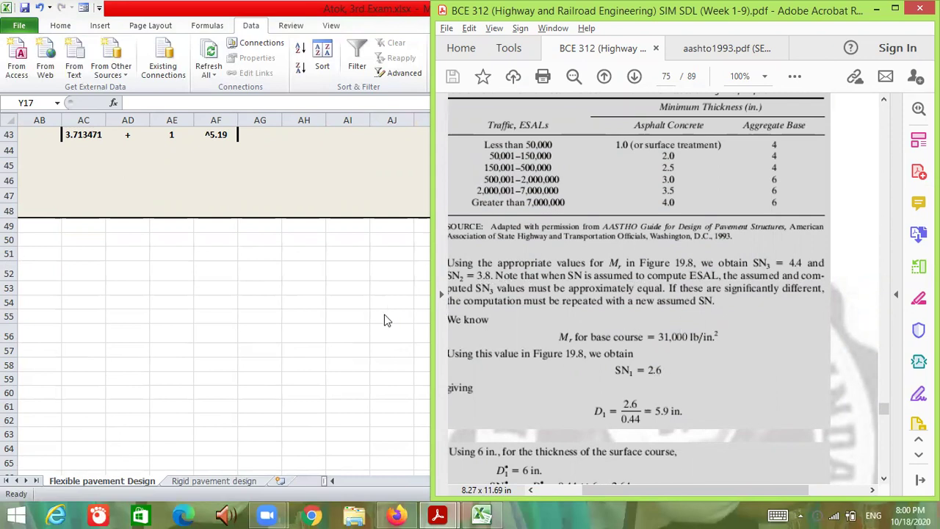
pyautogui.hotkey('alt', 'Tab')
pyautogui.scroll(11, 632, 211)
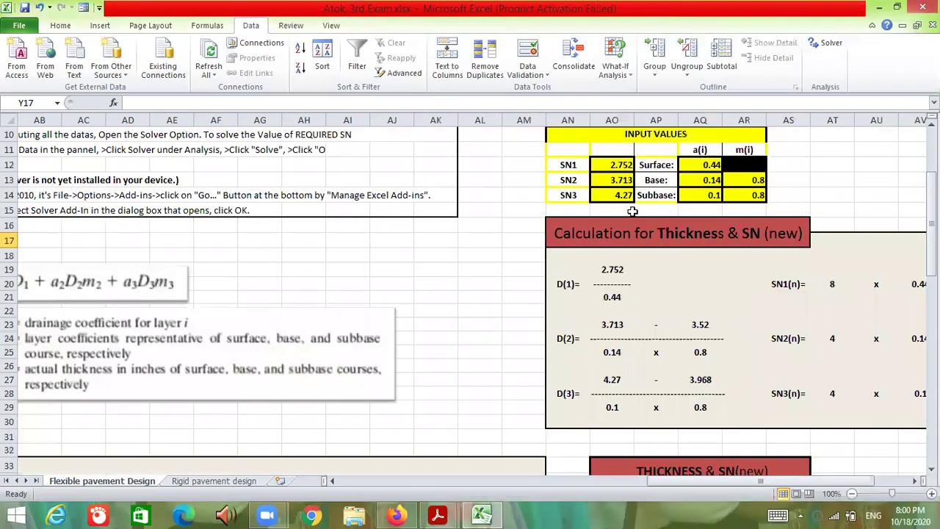
# Replace SN1, SN2 and SN3 in AO12:AO14 with 2.6, 3.8 and 4.4 from the PDF example
pyautogui.click(622, 164)
pyautogui.write('2.6')
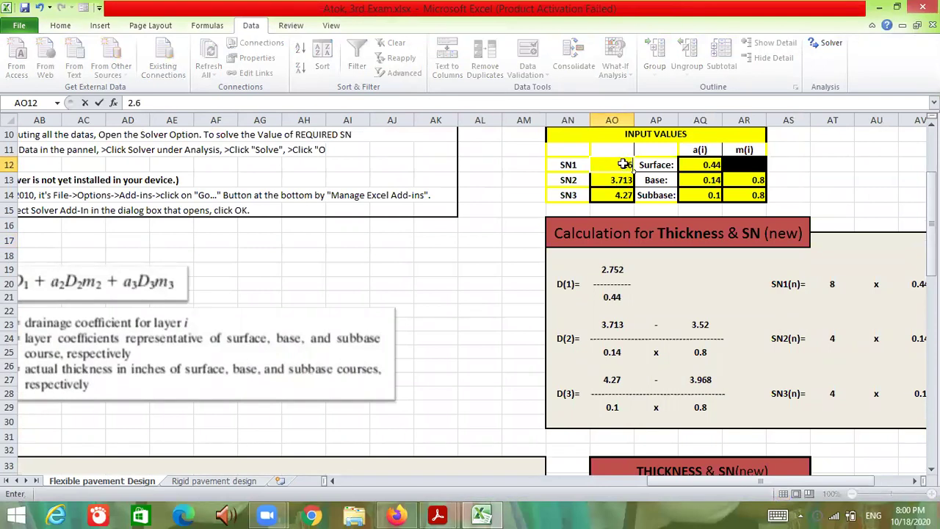
pyautogui.press('Return')
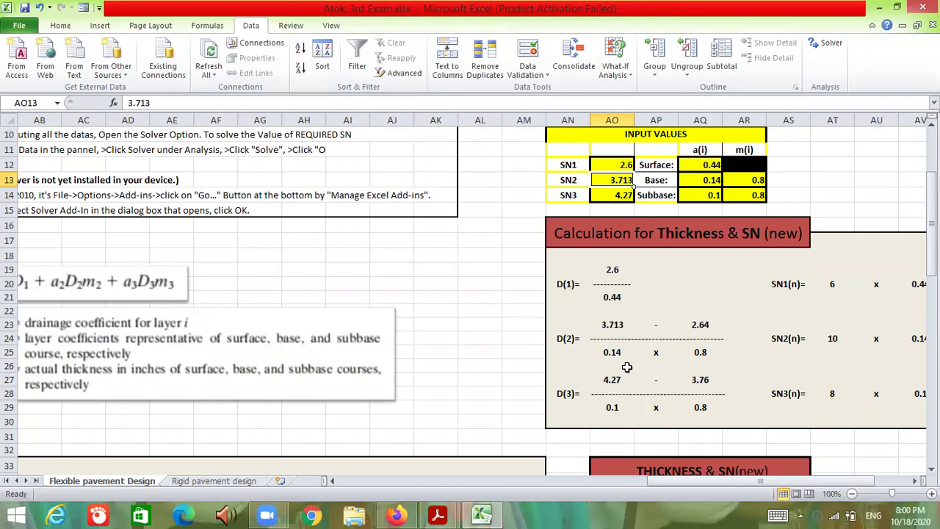
pyautogui.moveTo(438, 514)
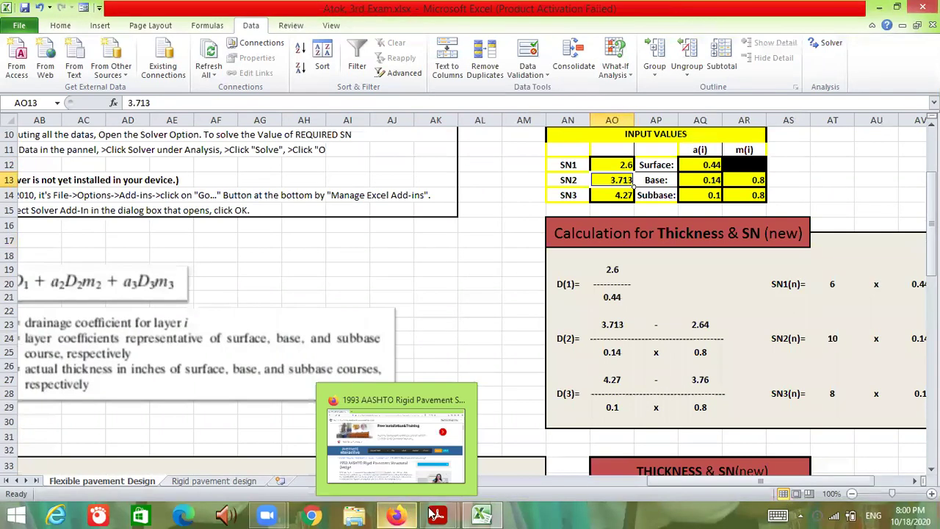
pyautogui.click(411, 470)
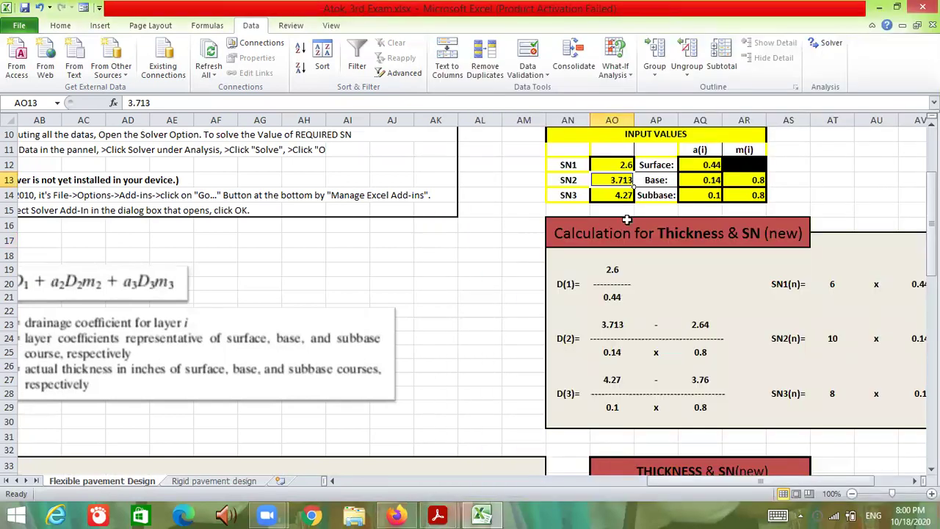
pyautogui.click(423, 247)
pyautogui.write('3.8')
pyautogui.press('Return')
pyautogui.write('4.4')
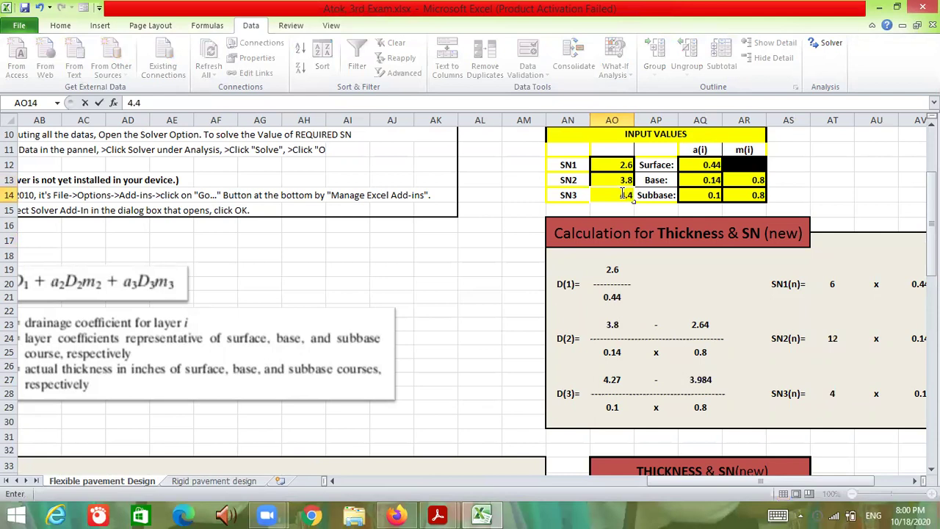
pyautogui.press('Return')
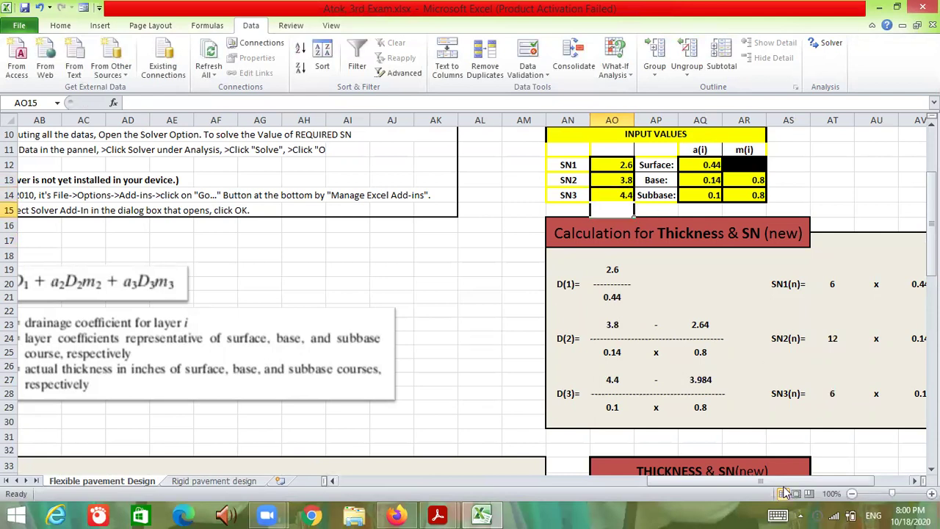
pyautogui.moveTo(783, 486); pyautogui.dragTo(820, 478)
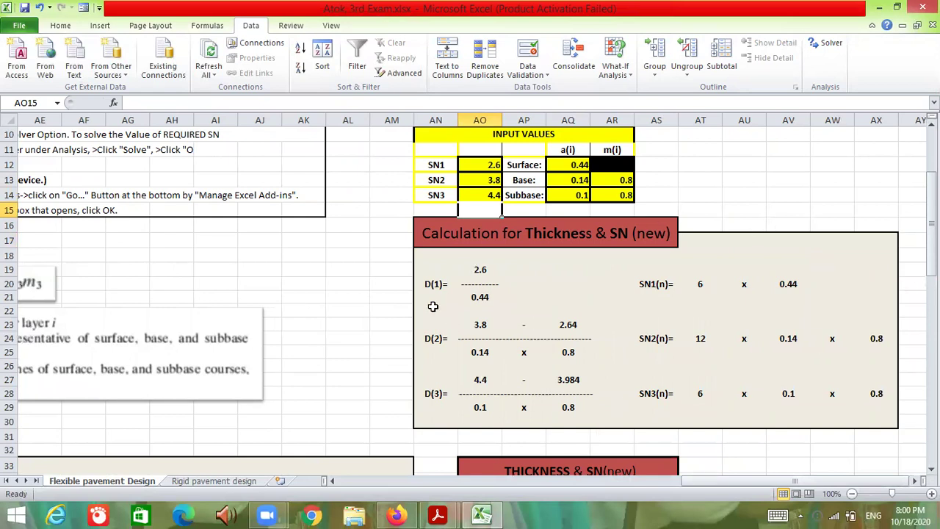
pyautogui.scroll(-3, 655, 376)
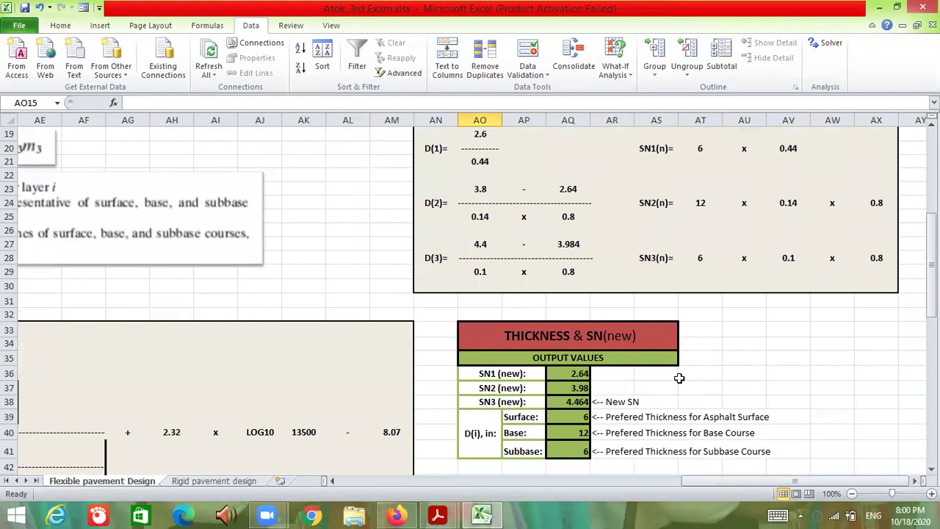
pyautogui.scroll(-1, 636, 393)
pyautogui.scroll(-2, 636, 392)
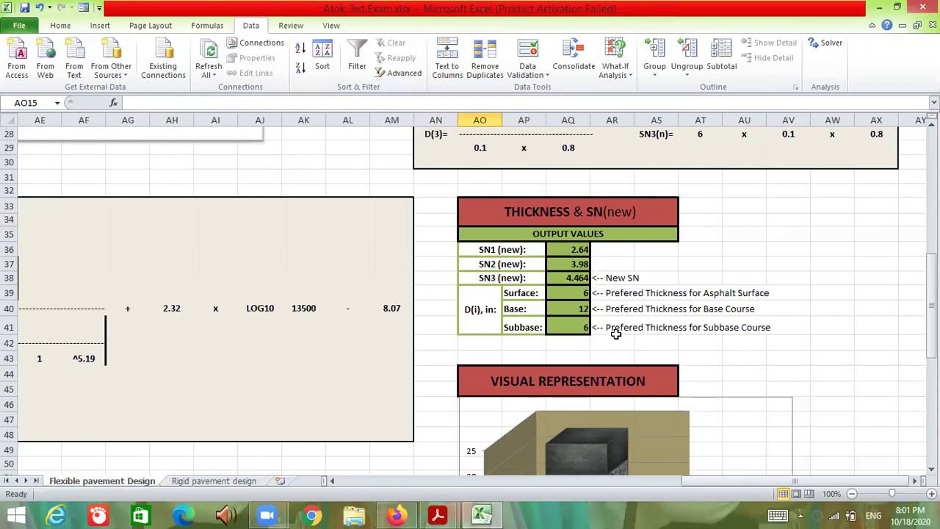
pyautogui.scroll(-4, 618, 332)
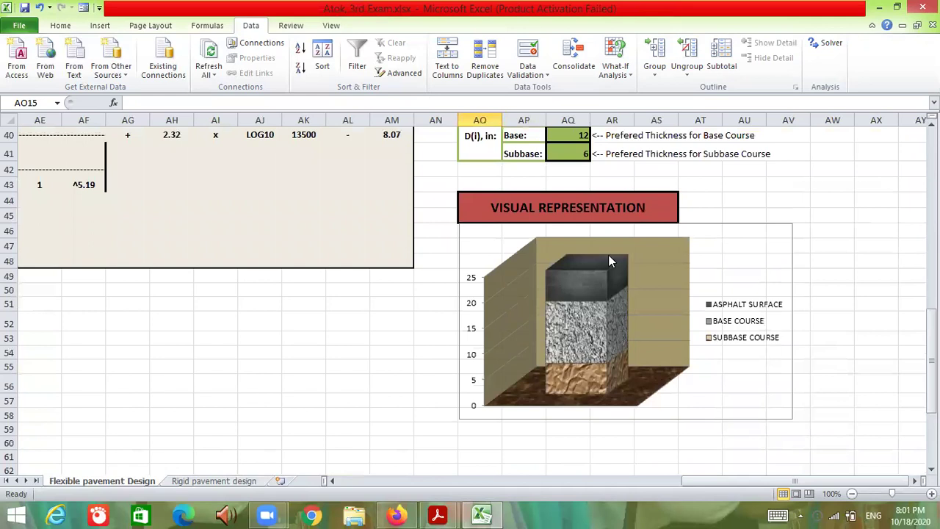
pyautogui.moveTo(602, 268)
pyautogui.scroll(3, 647, 335)
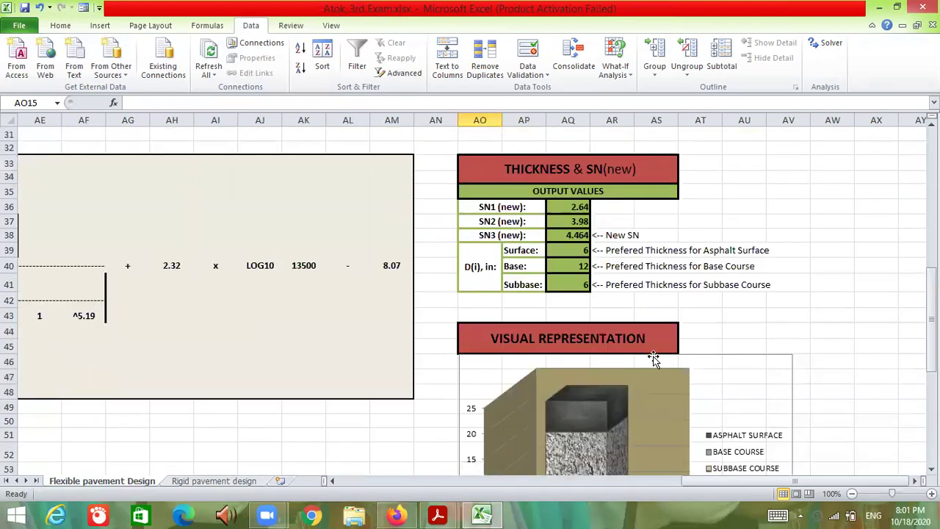
pyautogui.scroll(-2, 657, 345)
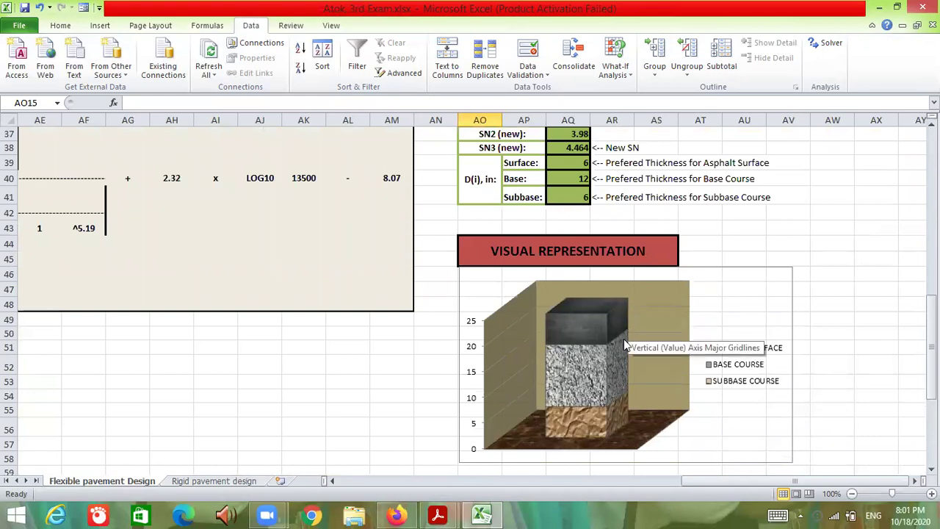
pyautogui.moveTo(628, 387)
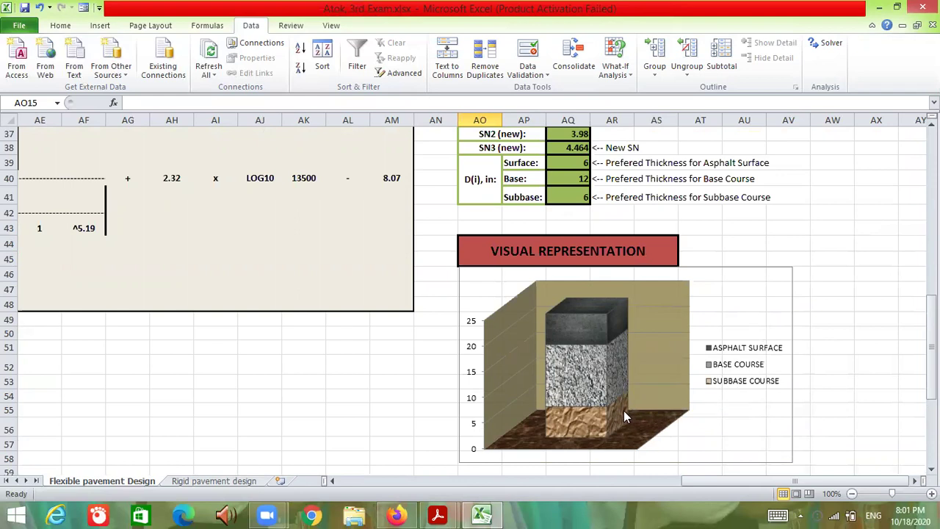
pyautogui.scroll(3, 629, 404)
pyautogui.scroll(2, 644, 393)
pyautogui.hscroll(-3, 671, 476)
# Enter 6, 12 and 6 as surface, base and subbase thicknesses in W14:W16
pyautogui.scroll(5, 590, 438)
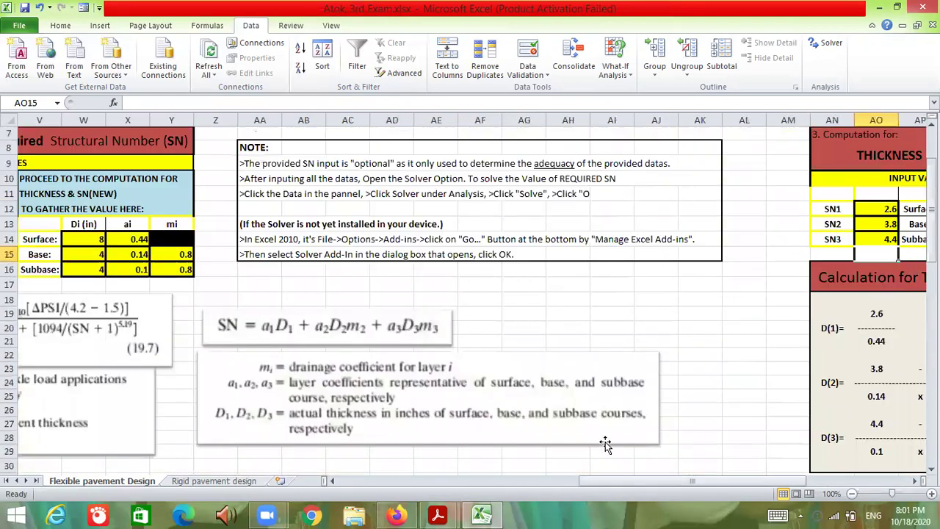
pyautogui.click(700, 465)
pyautogui.moveTo(710, 482); pyautogui.dragTo(644, 476)
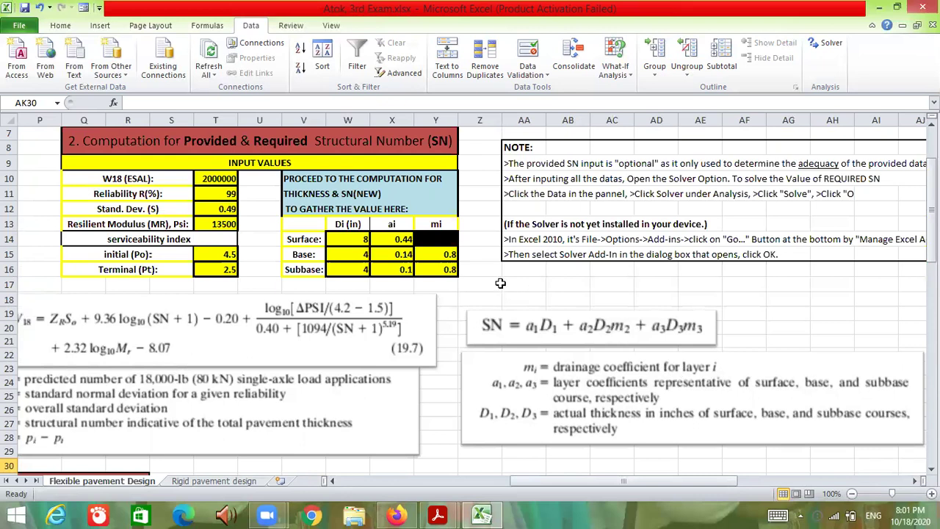
pyautogui.click(366, 239)
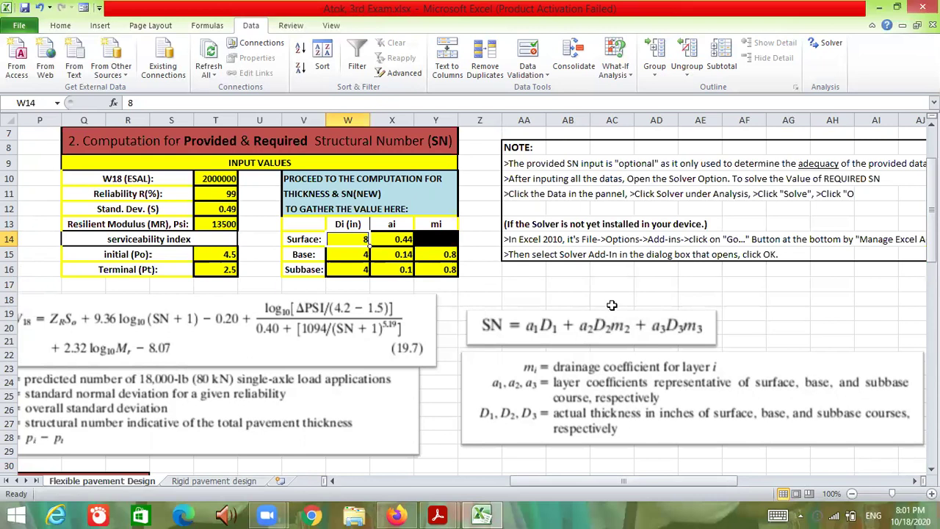
pyautogui.scroll(-6, 713, 445)
pyautogui.moveTo(723, 482); pyautogui.dragTo(884, 470)
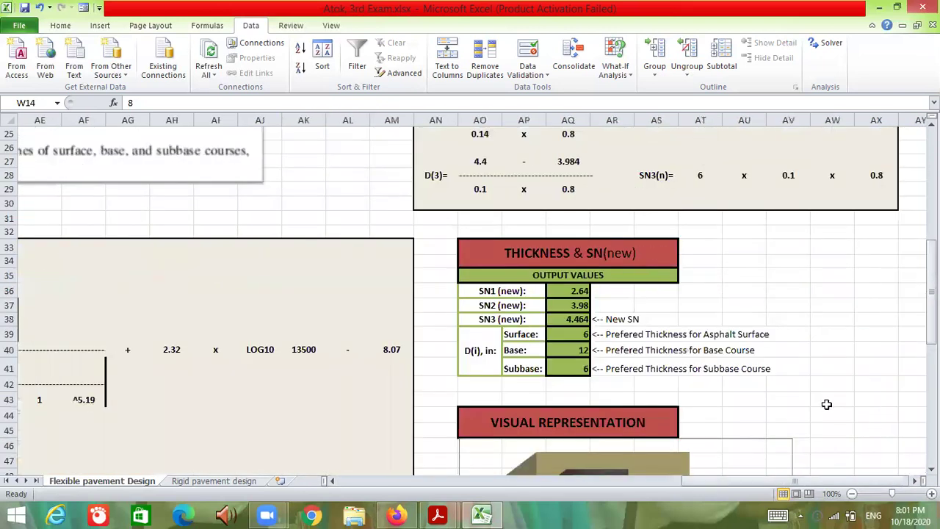
pyautogui.moveTo(759, 485); pyautogui.dragTo(470, 393)
pyautogui.scroll(5, 470, 393)
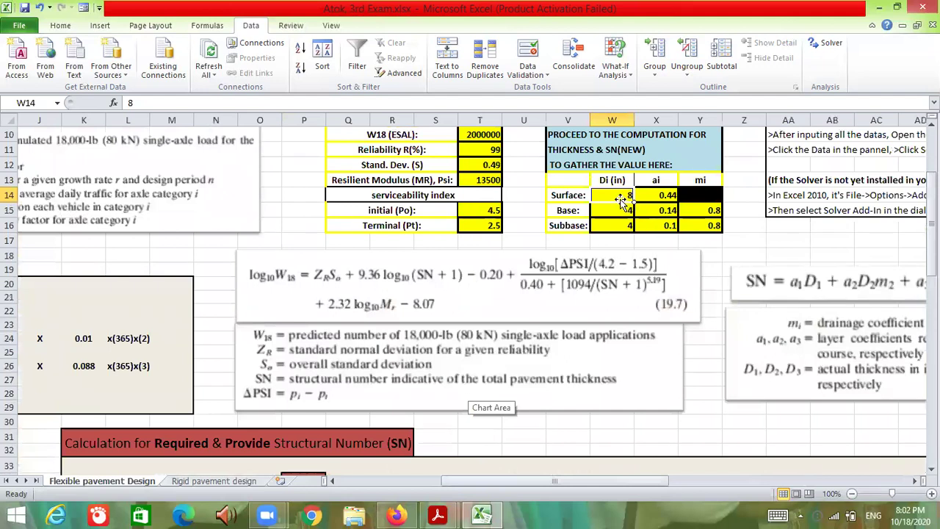
pyautogui.write('6')
pyautogui.press('Return')
pyautogui.write('12')
pyautogui.press('Return')
pyautogui.write('6')
pyautogui.press('Return')
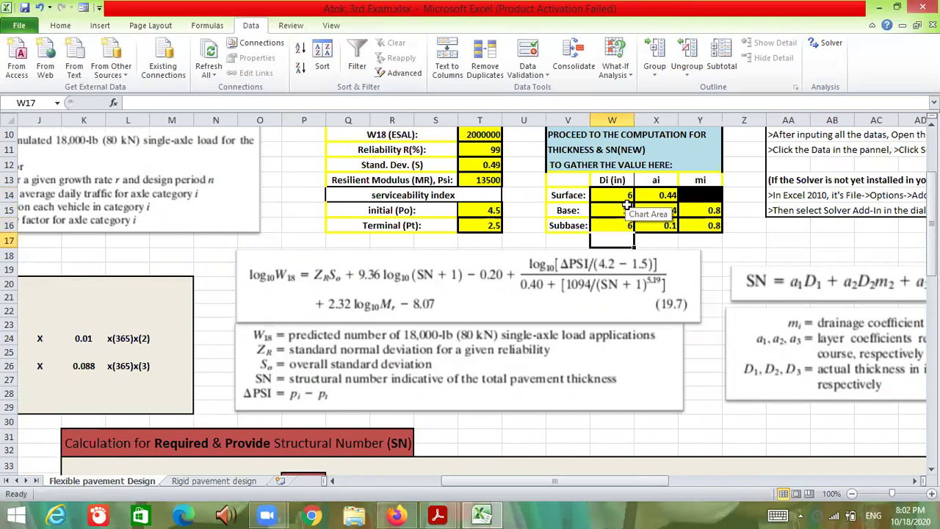
pyautogui.scroll(2, 705, 279)
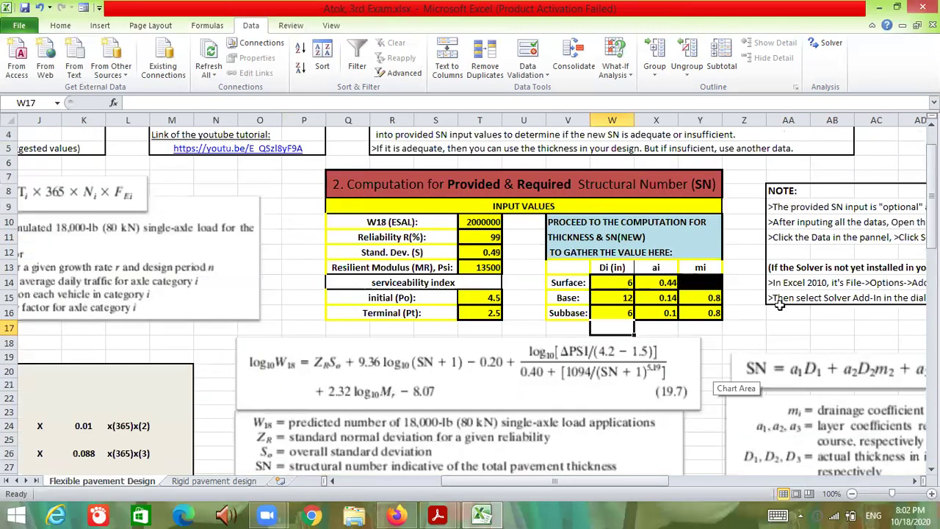
pyautogui.scroll(-2, 664, 404)
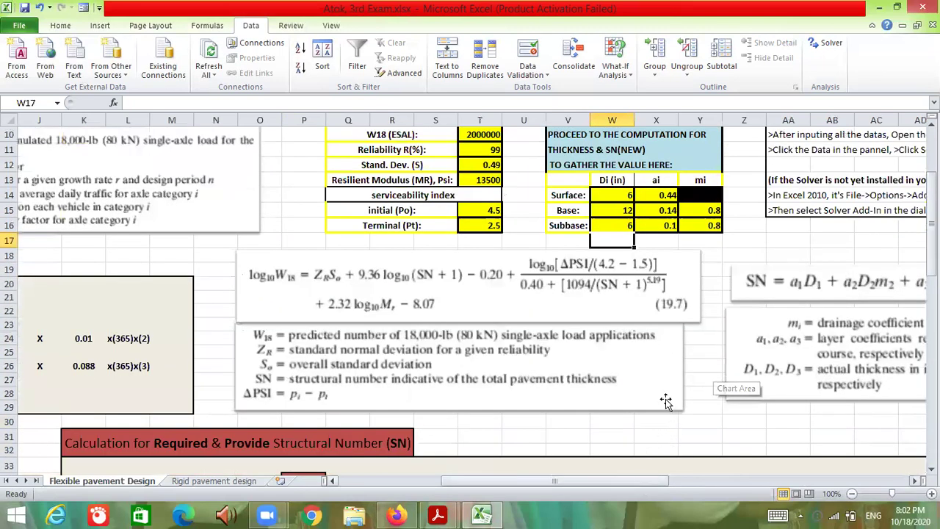
pyautogui.scroll(-7, 665, 399)
pyautogui.scroll(3, 675, 394)
pyautogui.scroll(3, 675, 394)
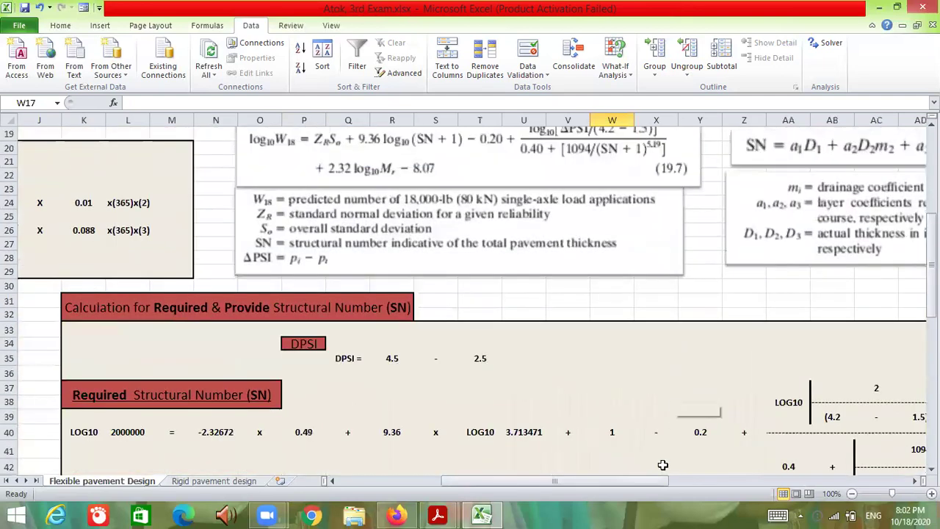
pyautogui.moveTo(654, 482); pyautogui.dragTo(566, 463)
pyautogui.scroll(-5, 761, 464)
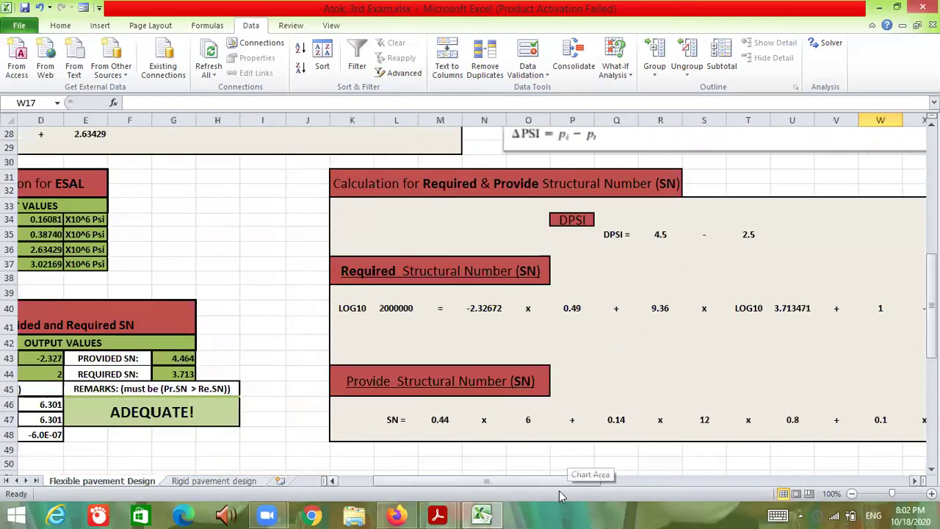
pyautogui.moveTo(478, 479); pyautogui.dragTo(444, 476)
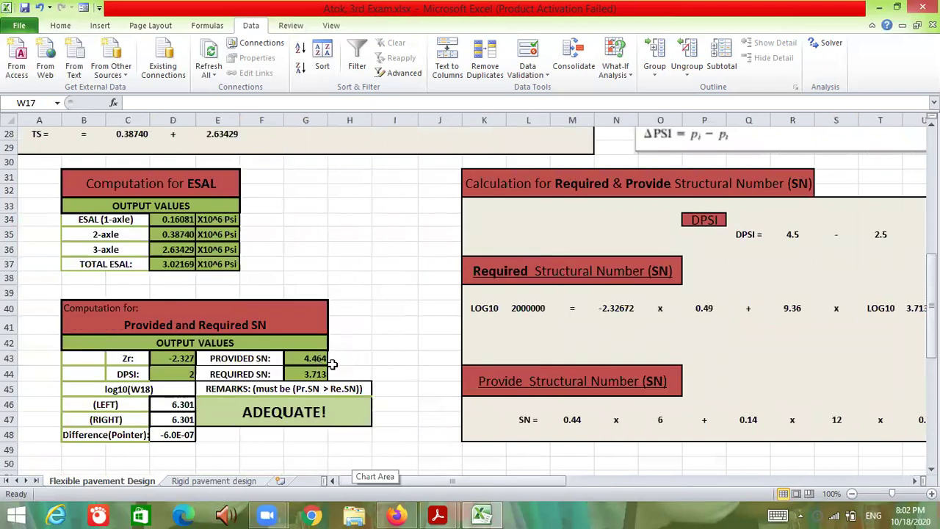
pyautogui.scroll(5, 364, 396)
pyautogui.scroll(-1, 367, 405)
pyautogui.scroll(4, 369, 409)
pyautogui.scroll(-8, 370, 410)
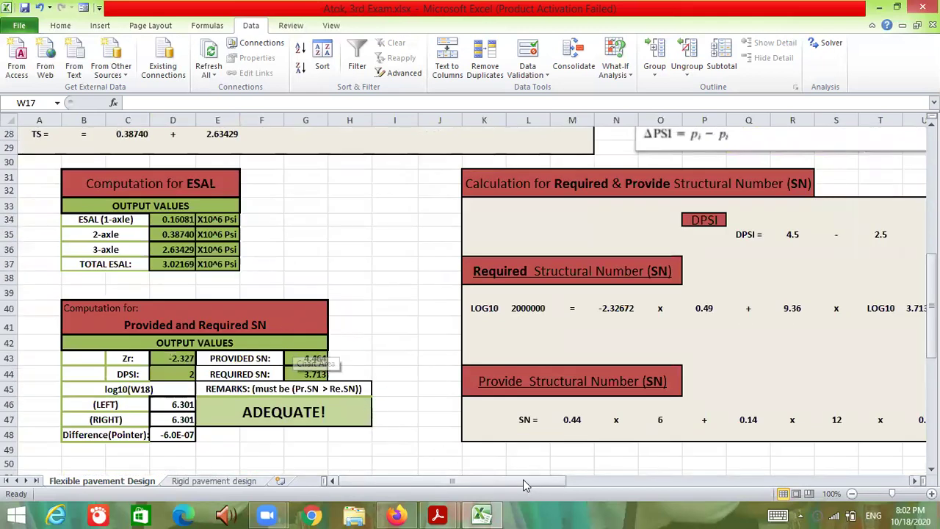
pyautogui.scroll(7, 516, 473)
pyautogui.moveTo(483, 479); pyautogui.dragTo(592, 476)
# Change the resilient modulus in T13 from 13500 to 9000
pyautogui.click(451, 223)
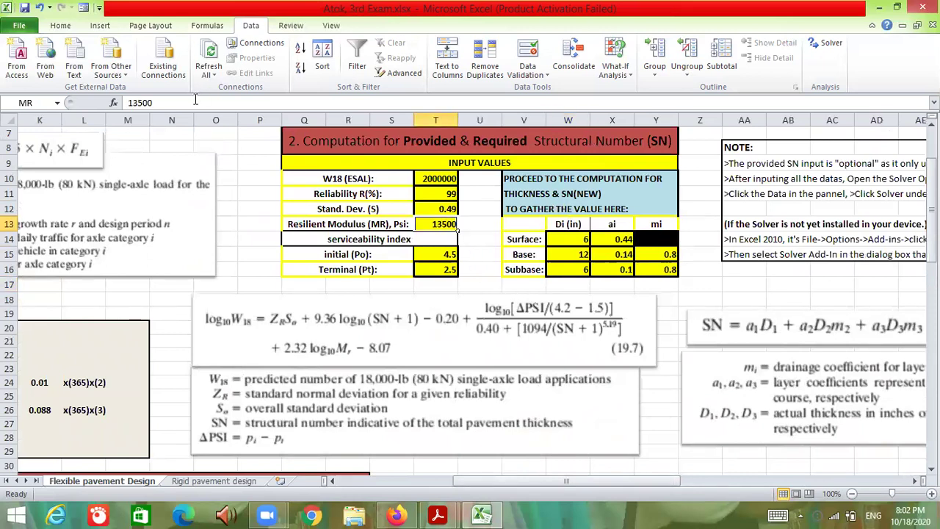
pyautogui.click(195, 103)
pyautogui.press('BackSpace')
pyautogui.press('BackSpace')
pyautogui.press('BackSpace')
pyautogui.press('BackSpace')
pyautogui.press('BackSpace')
pyautogui.write('900')
pyautogui.press('Return')
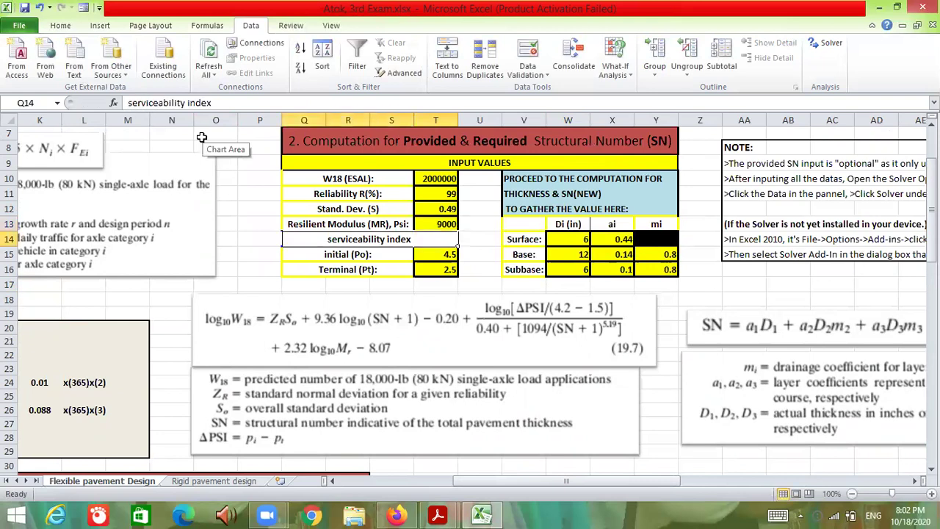
# Run Solver and keep its solution, giving required SN 4.270 against provided 4.464
pyautogui.scroll(-7, 336, 384)
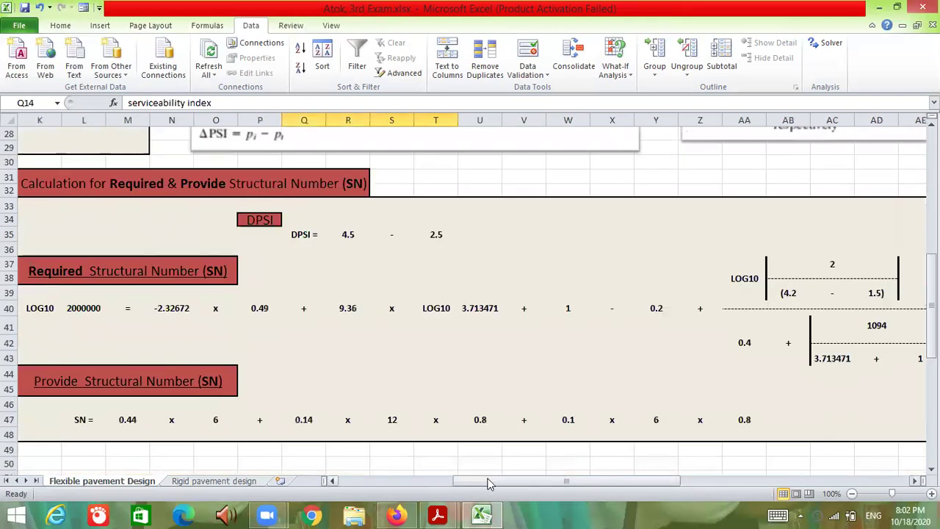
pyautogui.moveTo(485, 481); pyautogui.dragTo(371, 480)
pyautogui.scroll(-1, 269, 440)
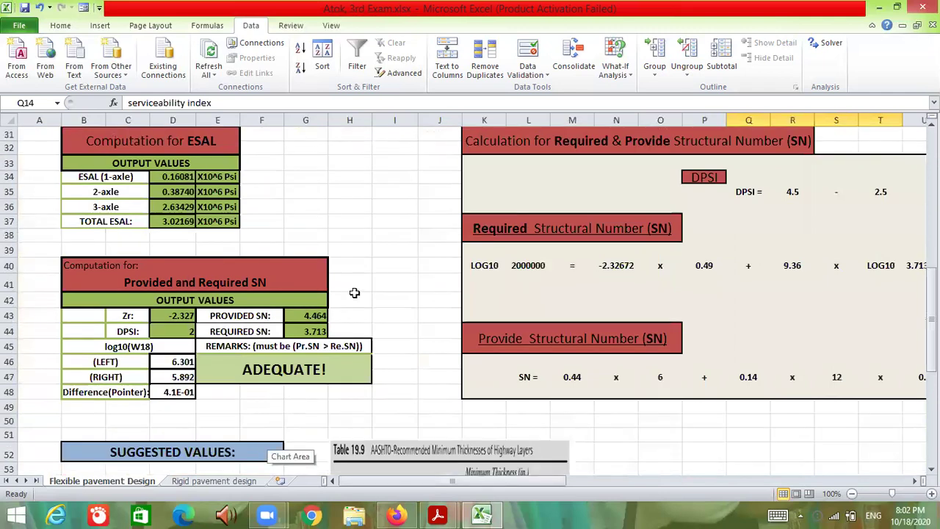
pyautogui.click(820, 42)
pyautogui.click(660, 377)
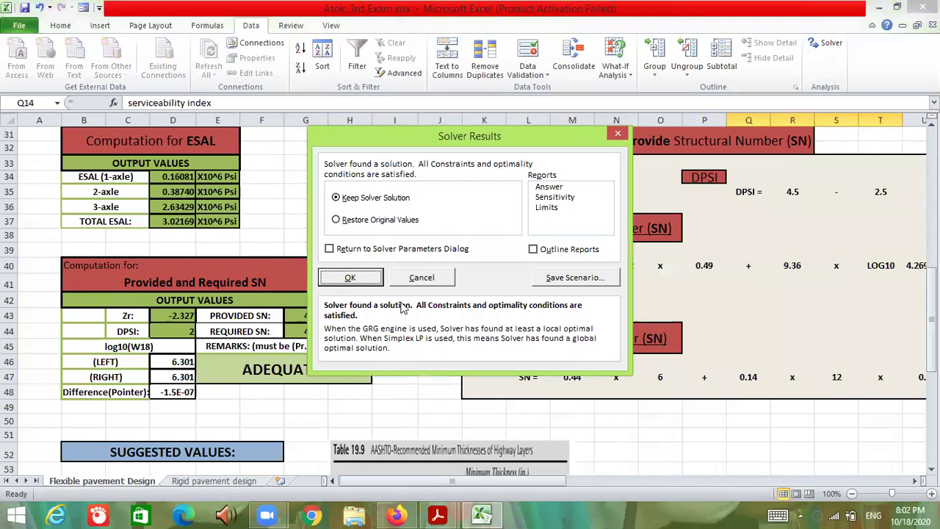
pyautogui.click(368, 276)
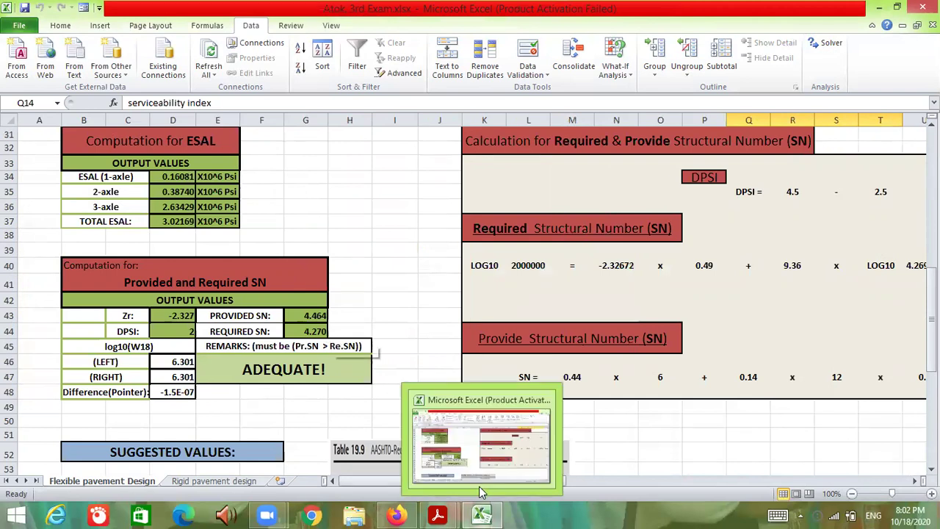
pyautogui.moveTo(559, 482); pyautogui.dragTo(897, 415)
pyautogui.scroll(-5, 899, 416)
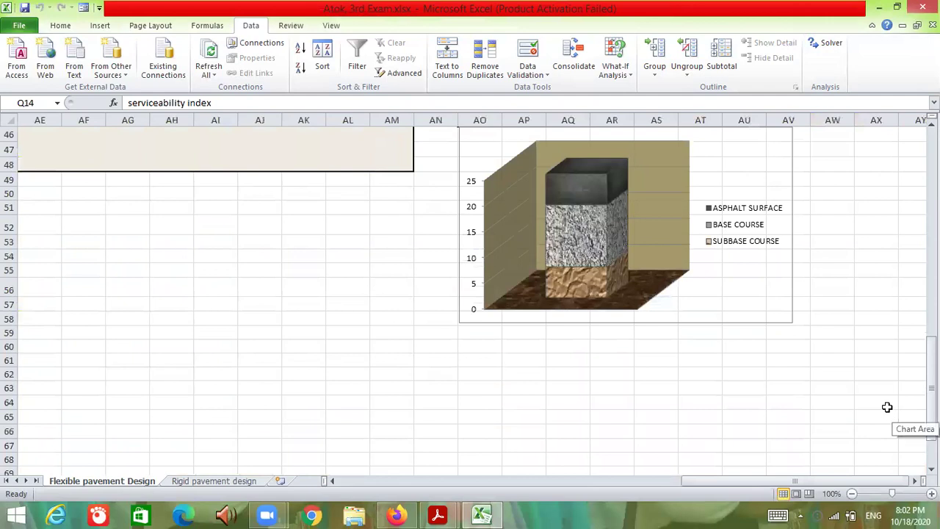
pyautogui.scroll(3, 887, 407)
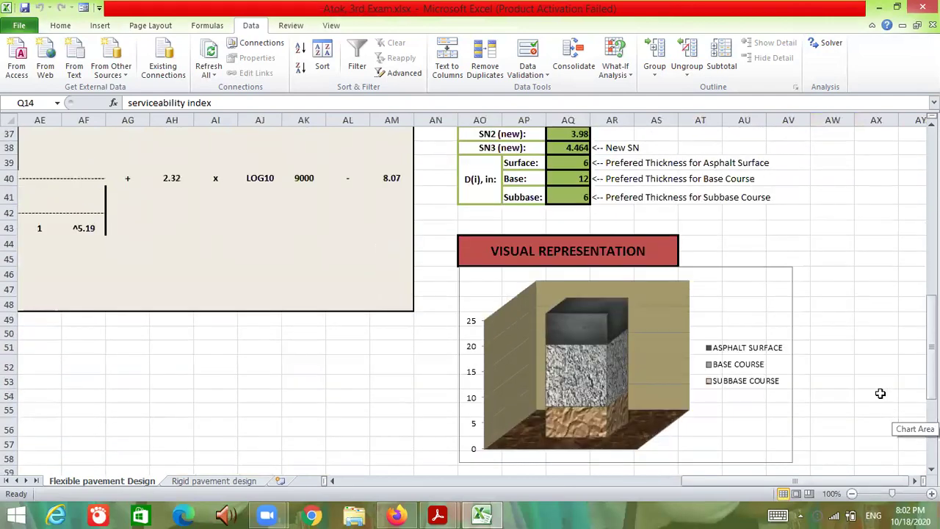
pyautogui.scroll(2, 791, 397)
pyautogui.scroll(-2, 791, 394)
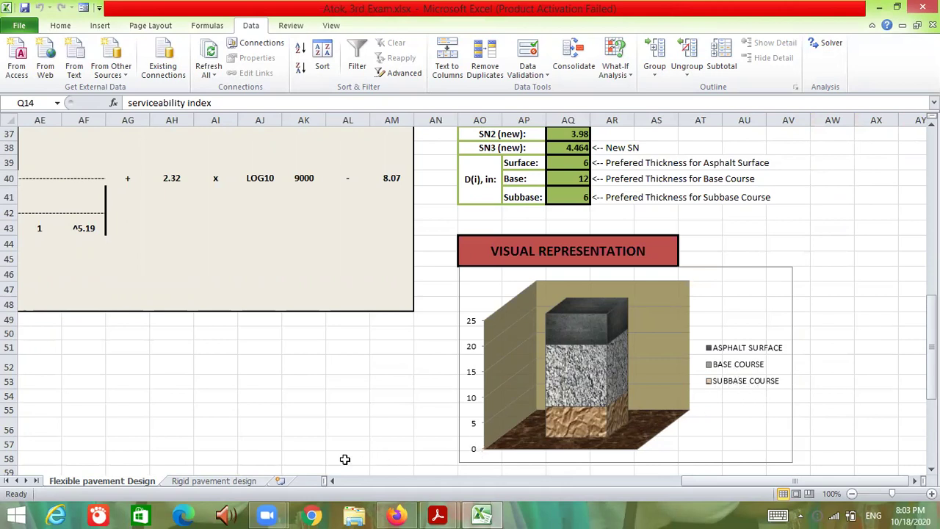
# On the Rigid pavement design sheet, enter 0 in every input from W18(ESAL) in E10 down to E20
pyautogui.click(213, 481)
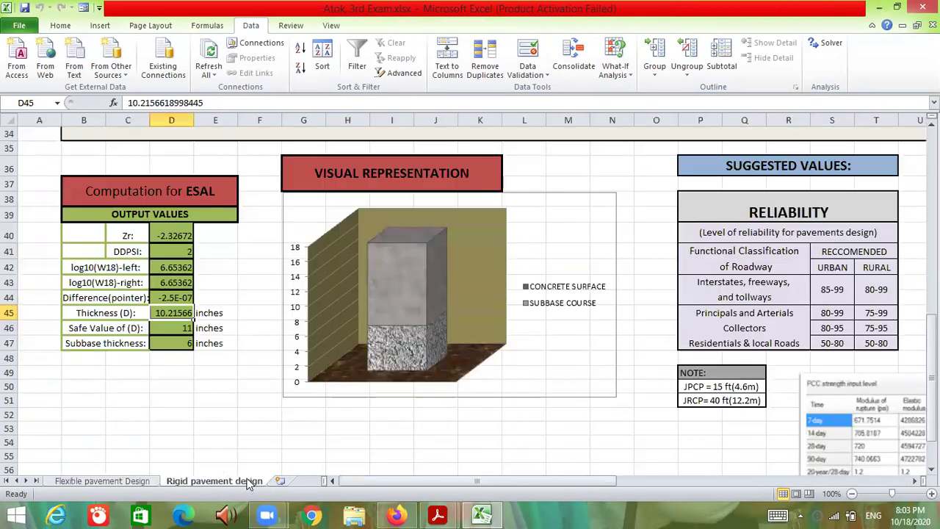
pyautogui.scroll(10, 298, 448)
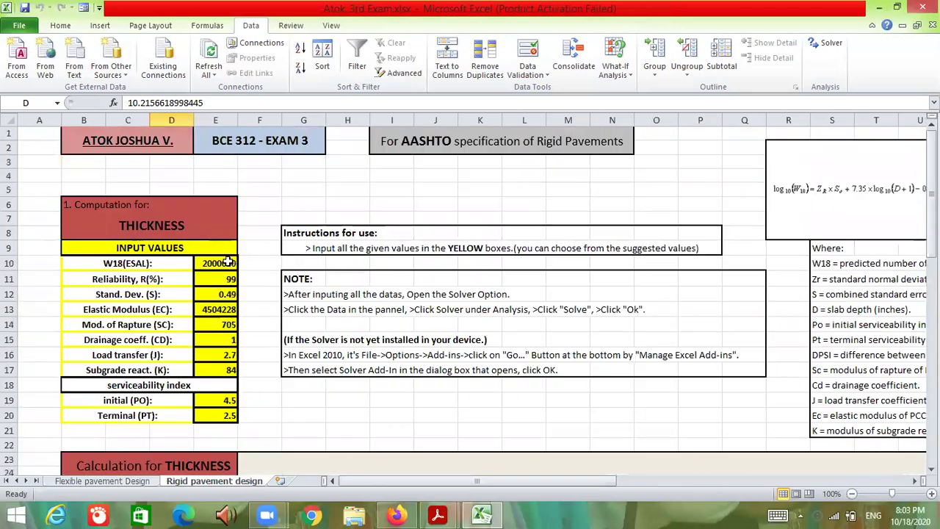
pyautogui.click(222, 262)
pyautogui.write('0')
pyautogui.press('Return')
pyautogui.write('0')
pyautogui.press('Return')
pyautogui.write('0')
pyautogui.press('Return')
pyautogui.press('0')
pyautogui.press('Return')
pyautogui.press('0')
pyautogui.press('Return')
pyautogui.press('0')
pyautogui.press('Return')
pyautogui.press('0')
pyautogui.press('Return')
pyautogui.press('0')
pyautogui.press('Return')
pyautogui.press('Return')
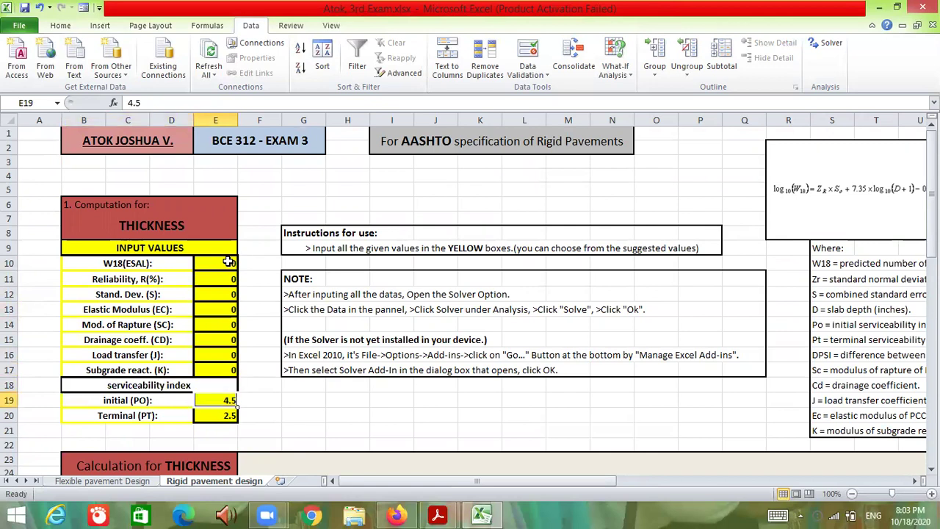
pyautogui.write('0')
pyautogui.press('Return')
pyautogui.write('0')
pyautogui.press('Return')
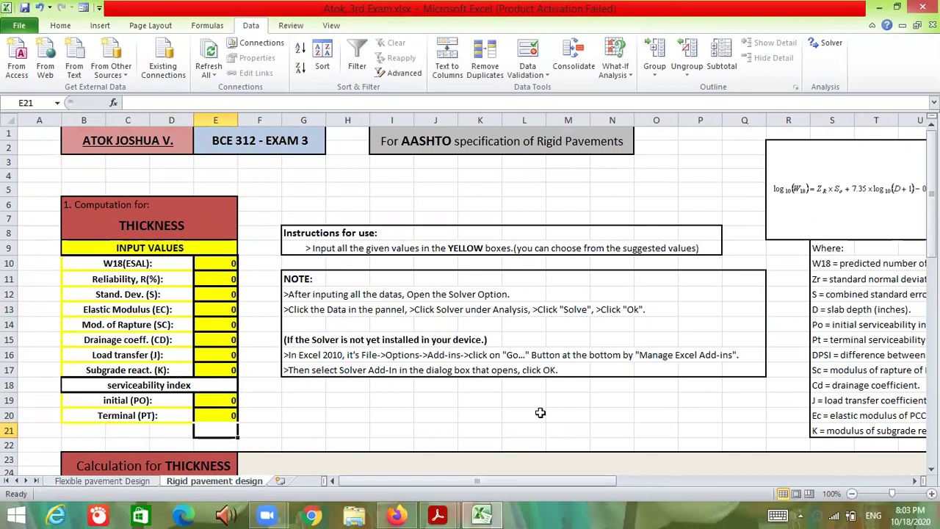
# Switch from the Excel sheet to the 1993 AASHTO Rigid Pavement Structural Design page in Firefox
pyautogui.scroll(-1, 540, 411)
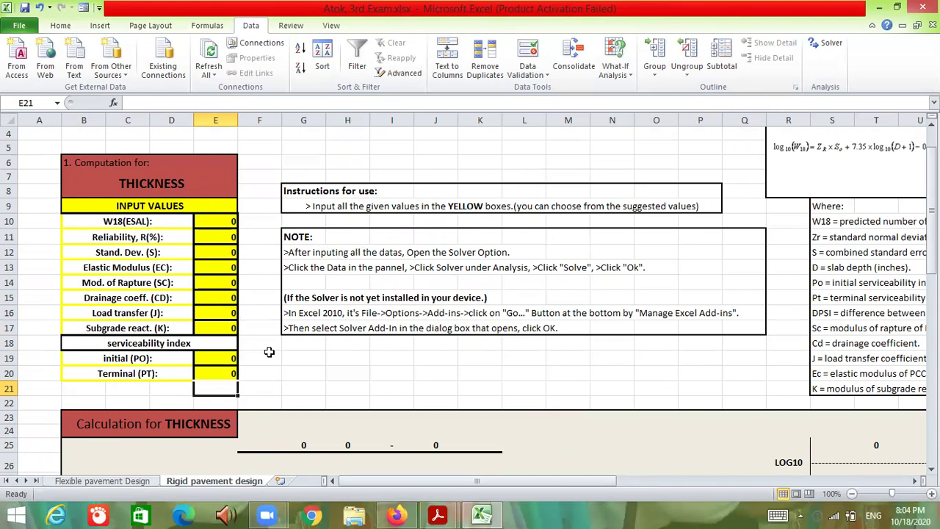
pyautogui.click(298, 367)
pyautogui.click(320, 358)
pyautogui.click(341, 361)
pyautogui.click(315, 373)
pyautogui.click(311, 359)
pyautogui.click(344, 358)
pyautogui.click(431, 359)
pyautogui.click(403, 374)
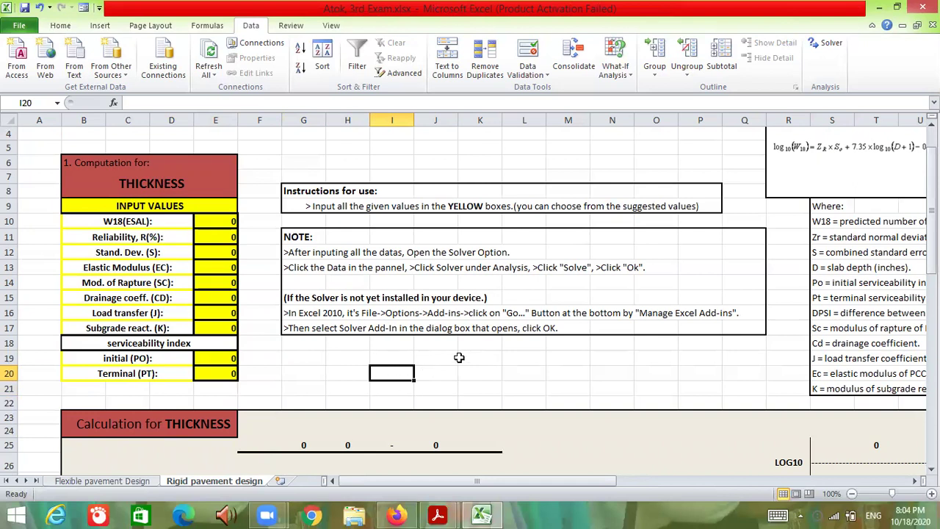
pyautogui.click(396, 514)
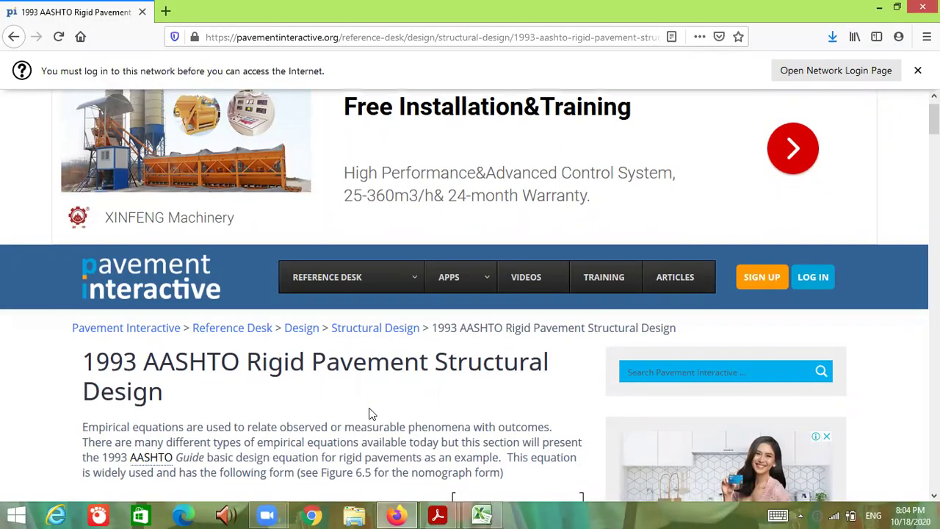
# Scroll through the AASHTO rigid pavement equation and variable definitions, then go back to the Excel sheet
pyautogui.scroll(-3, 370, 409)
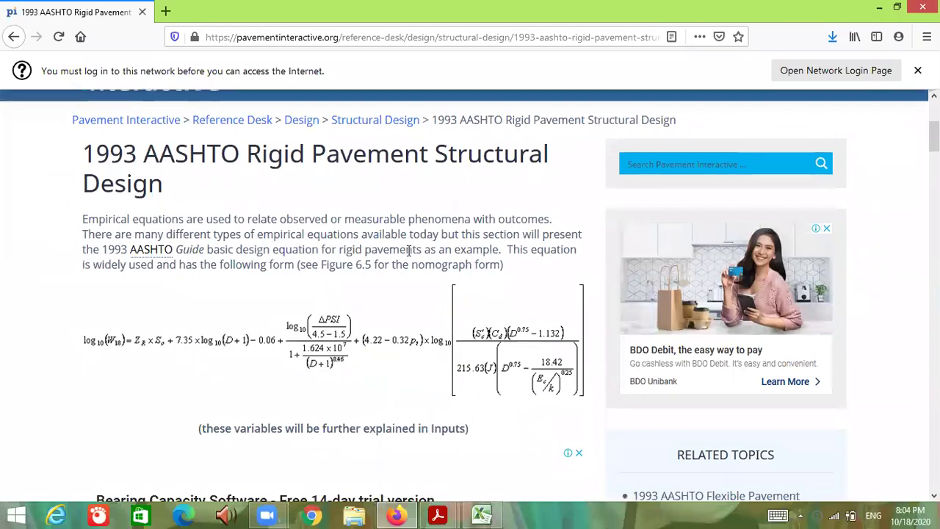
pyautogui.scroll(-1, 411, 264)
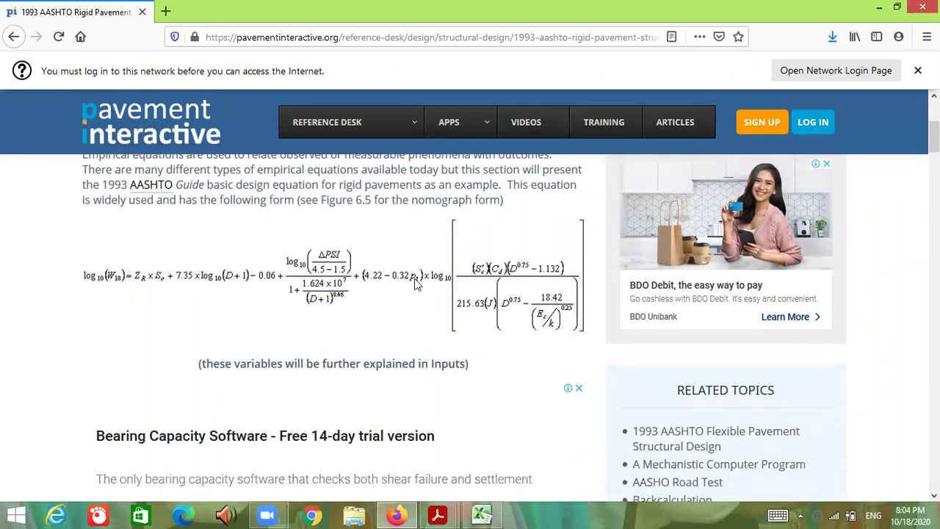
pyautogui.scroll(-4, 426, 316)
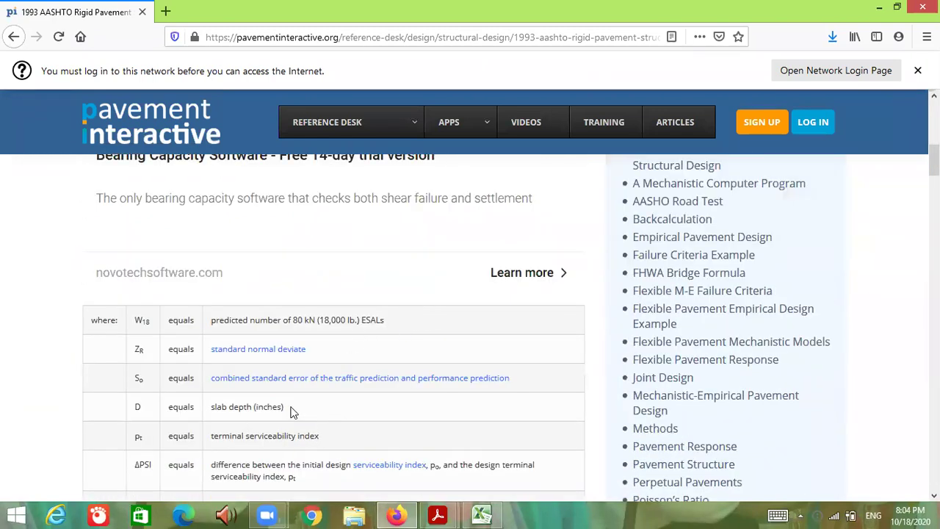
pyautogui.scroll(5, 395, 410)
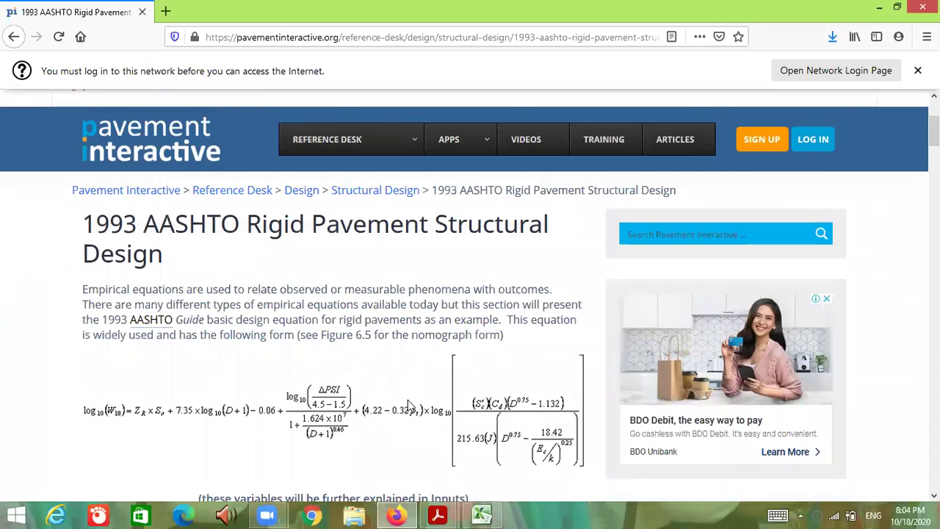
pyautogui.scroll(-2, 409, 407)
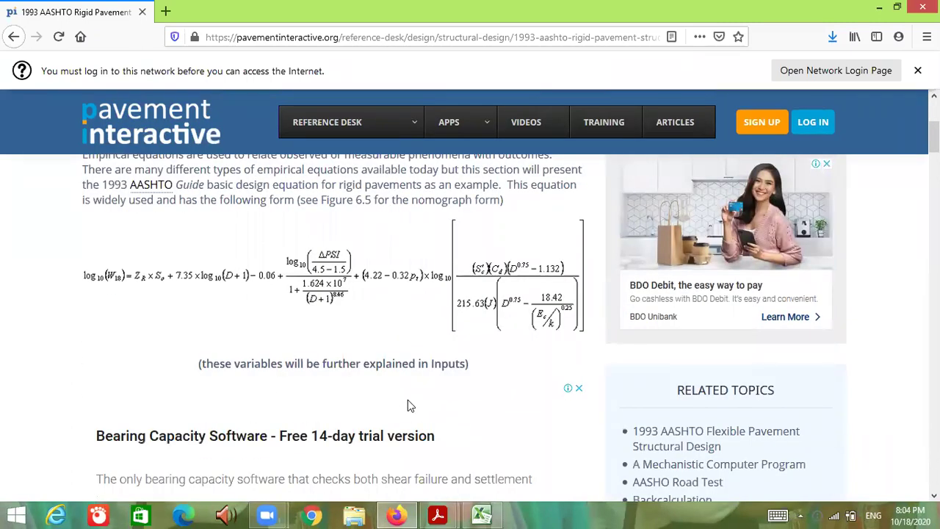
pyautogui.moveTo(397, 516)
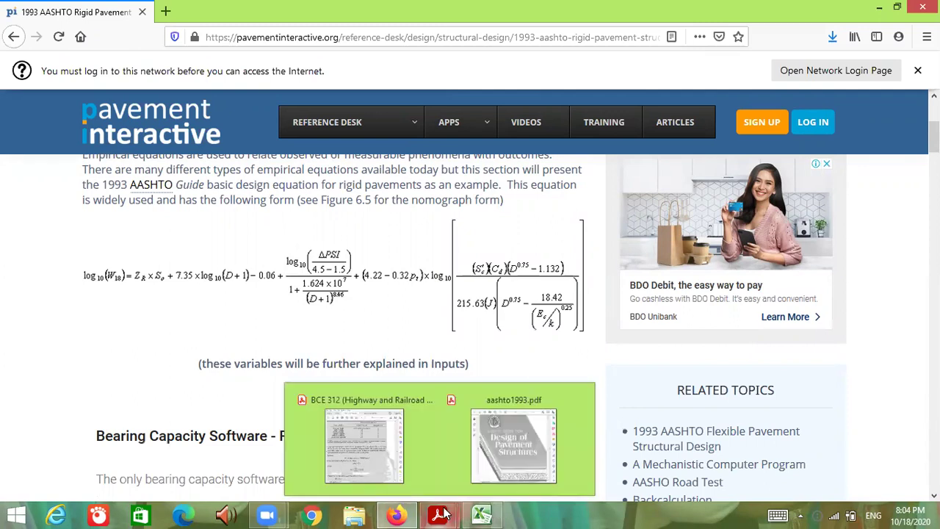
pyautogui.click(481, 515)
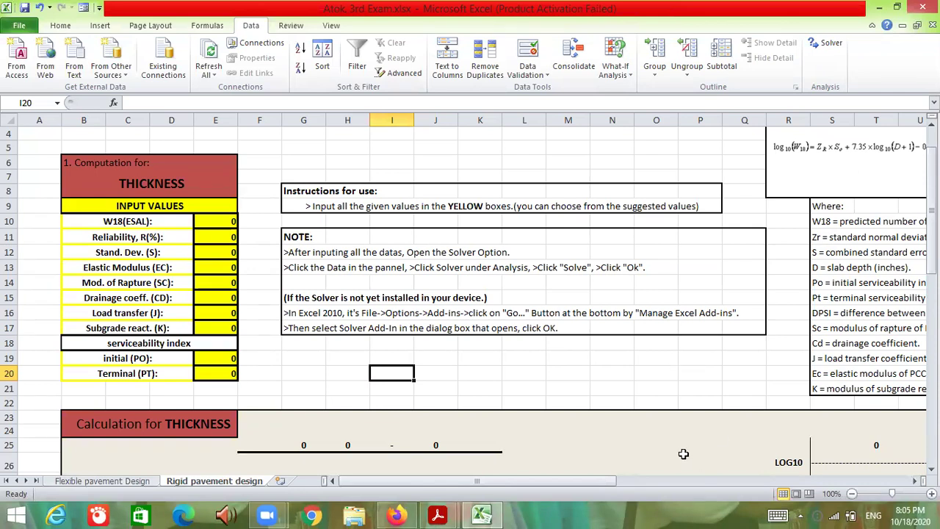
pyautogui.moveTo(629, 484); pyautogui.dragTo(730, 438)
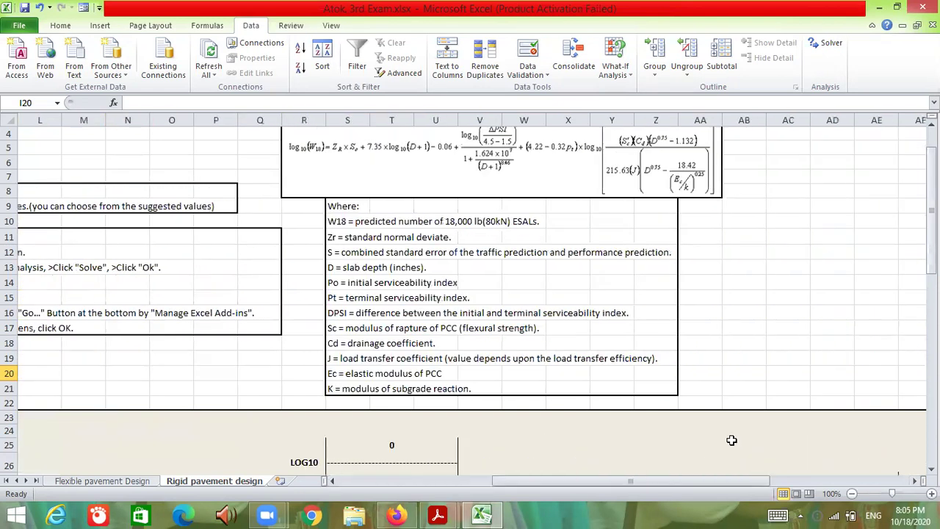
pyautogui.scroll(1, 749, 419)
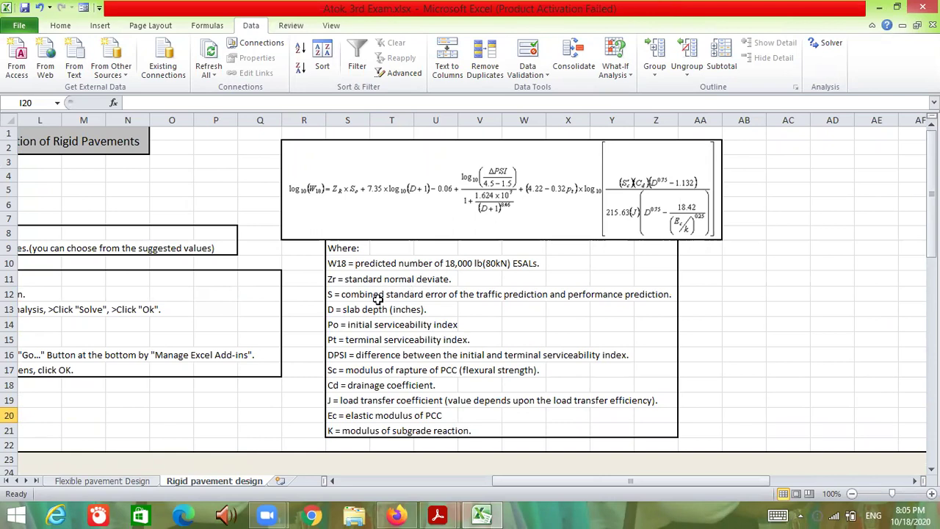
pyautogui.scroll(-3, 440, 353)
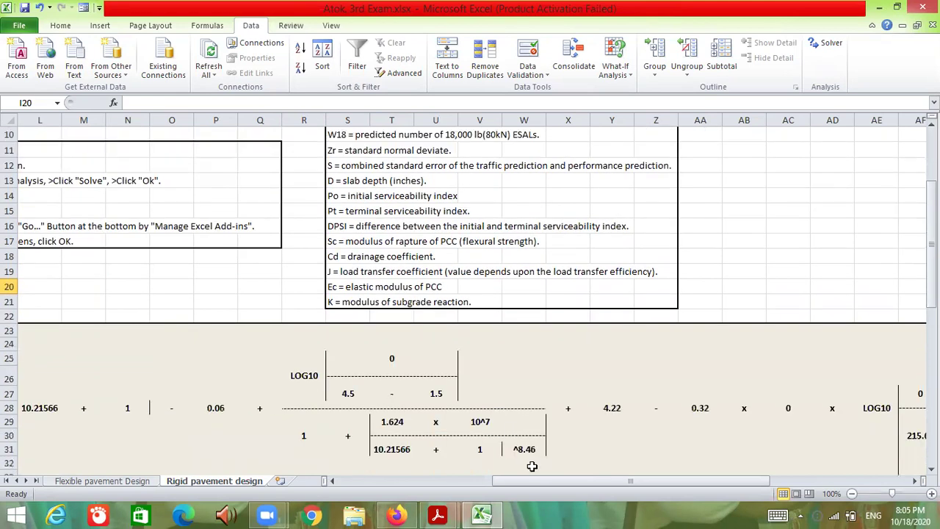
pyautogui.moveTo(542, 485); pyautogui.dragTo(384, 483)
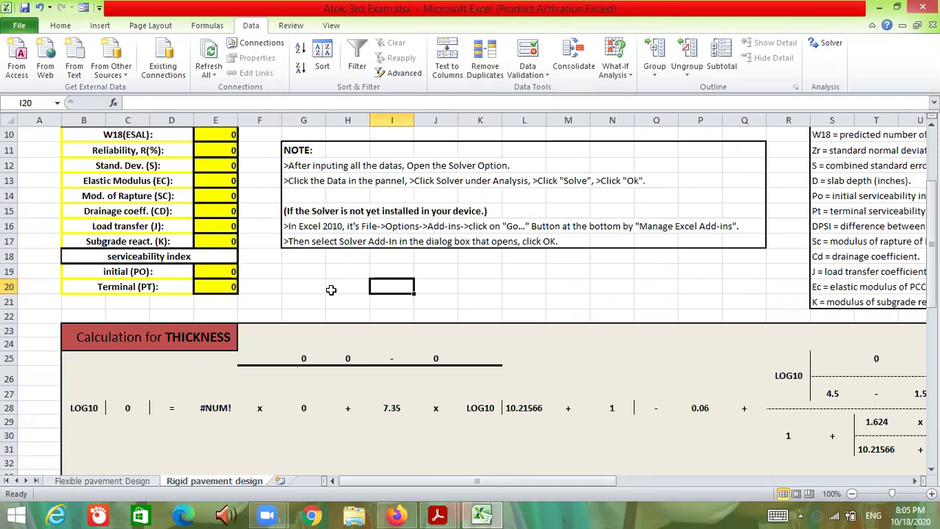
pyautogui.scroll(3, 331, 290)
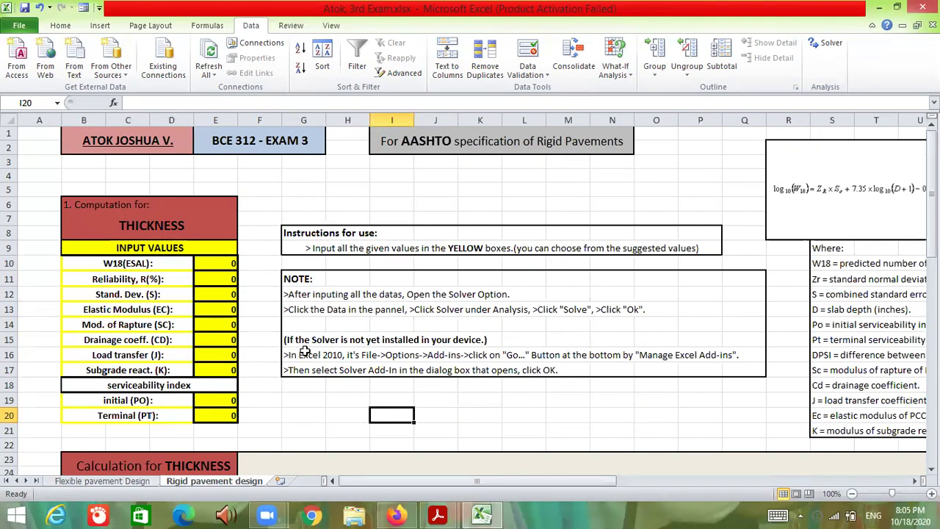
# Enter W18 2000000 in E10, reliability 99 in E11 and standard deviation 0.49 in E12
pyautogui.click(467, 411)
pyautogui.click(330, 415)
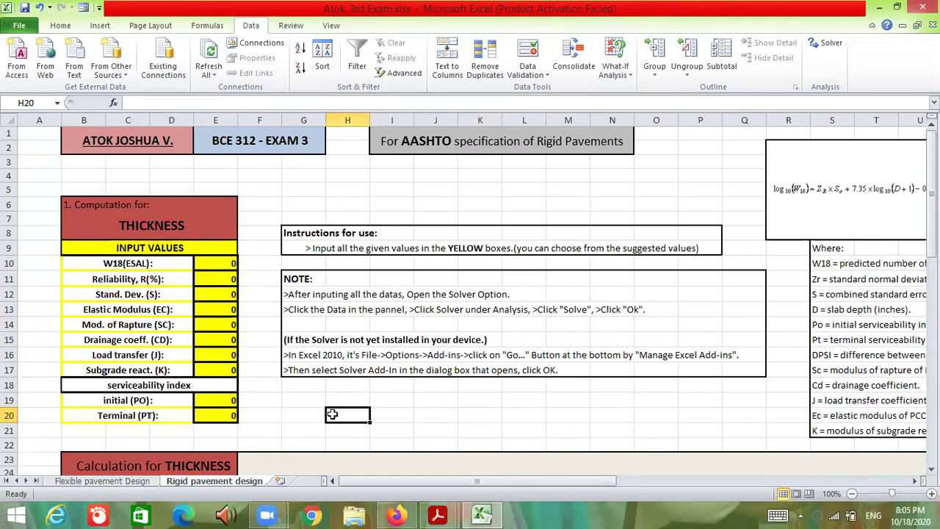
pyautogui.click(226, 263)
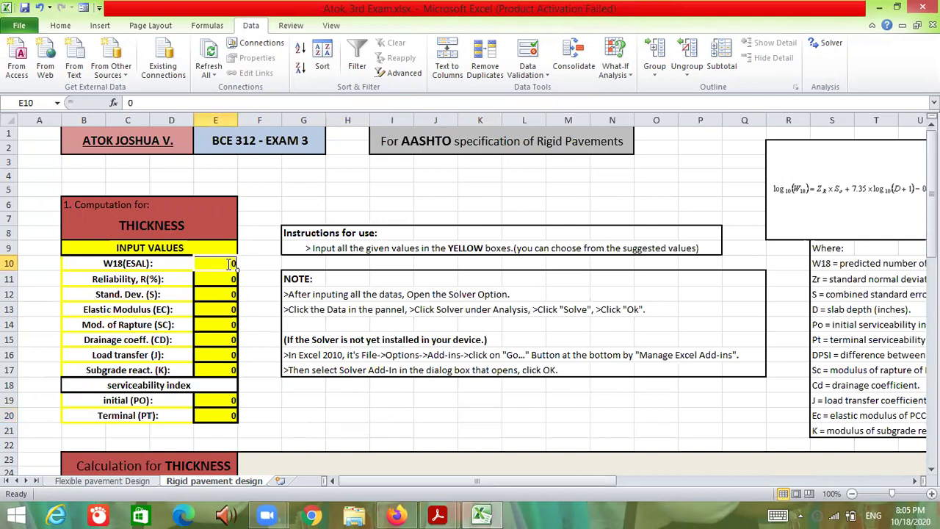
pyautogui.write('2000')
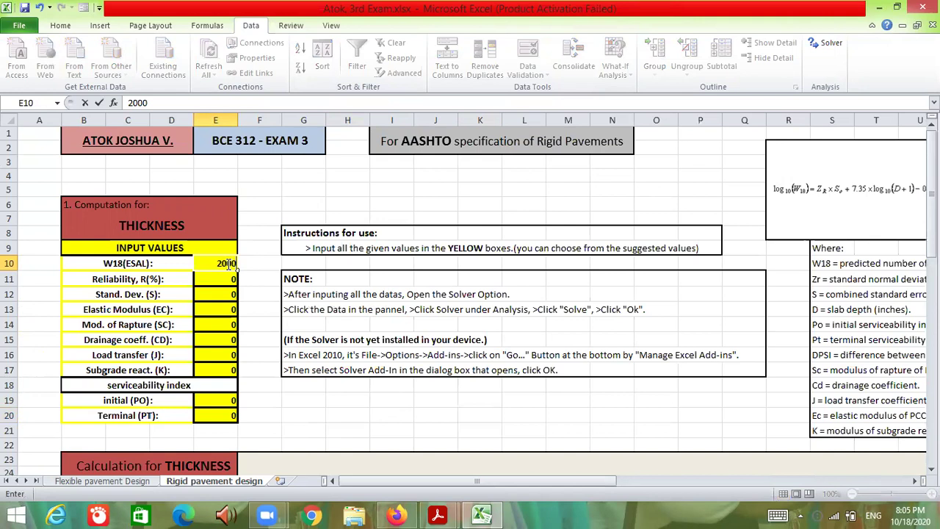
pyautogui.write('000')
pyautogui.press('Return')
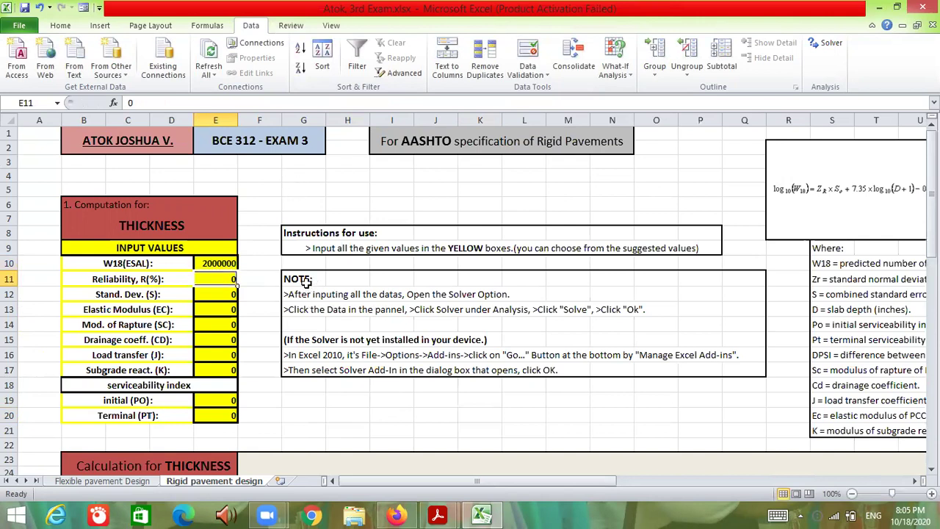
pyautogui.write('99')
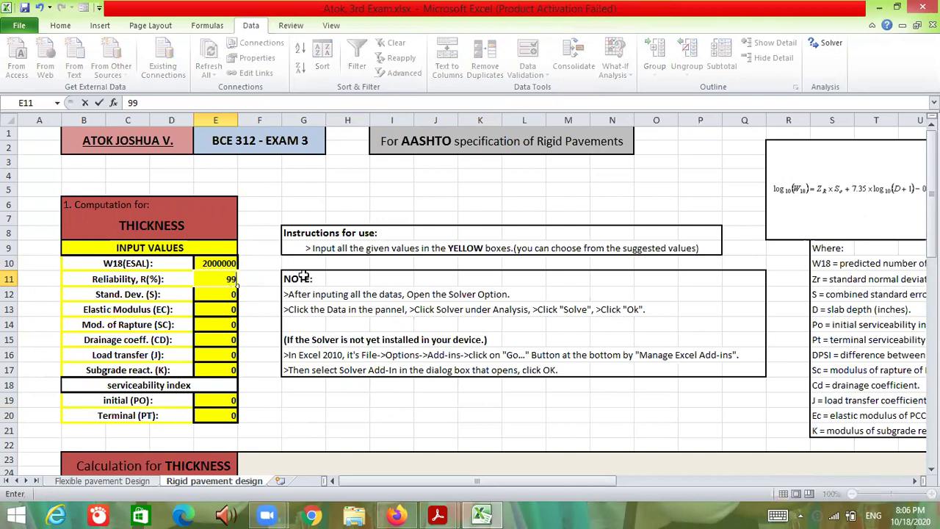
pyautogui.press('Return')
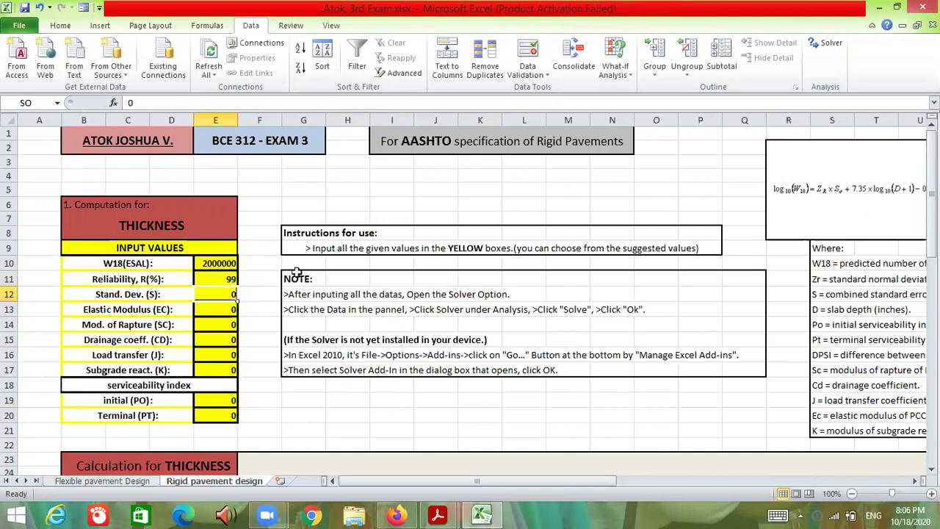
pyautogui.write('0.49')
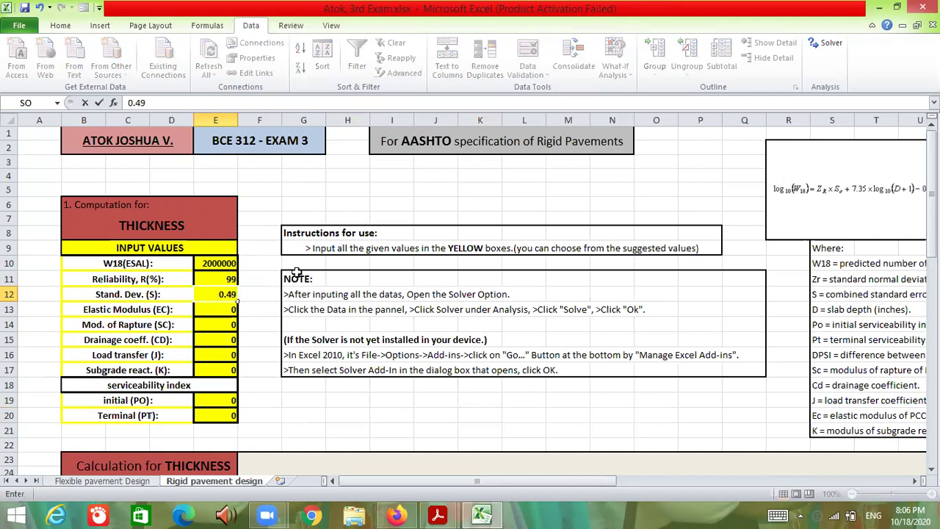
pyautogui.press('Return')
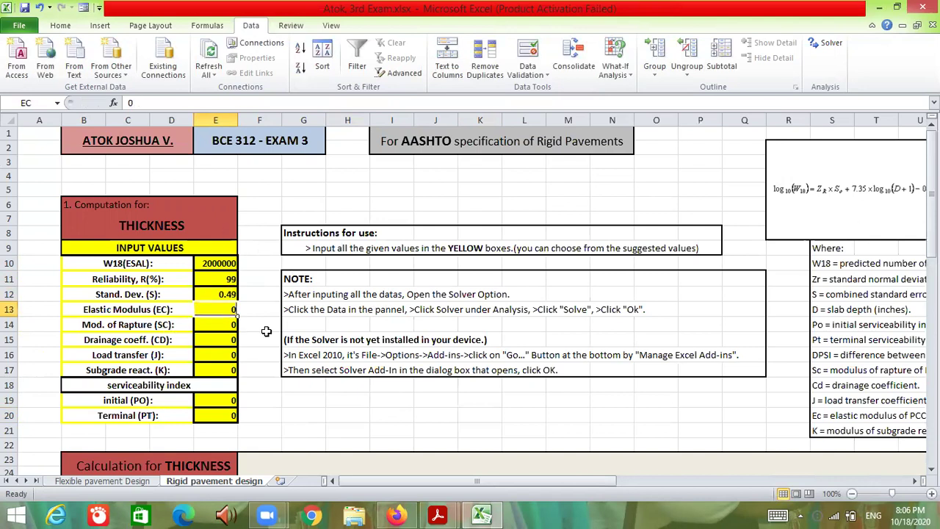
# Enter 4000000 psi as the Elastic Modulus (EC) in cell E13
pyautogui.scroll(-9, 287, 334)
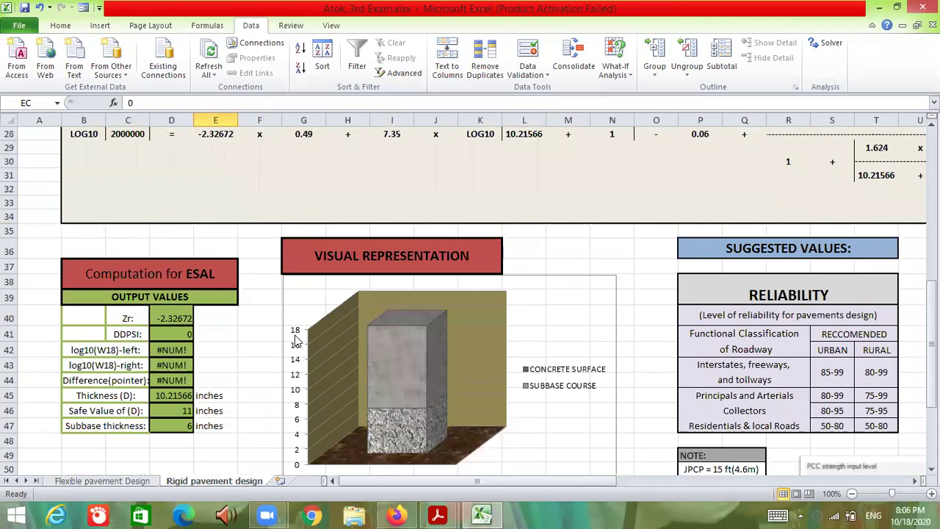
pyautogui.scroll(-3, 296, 340)
pyautogui.moveTo(386, 483); pyautogui.dragTo(525, 479)
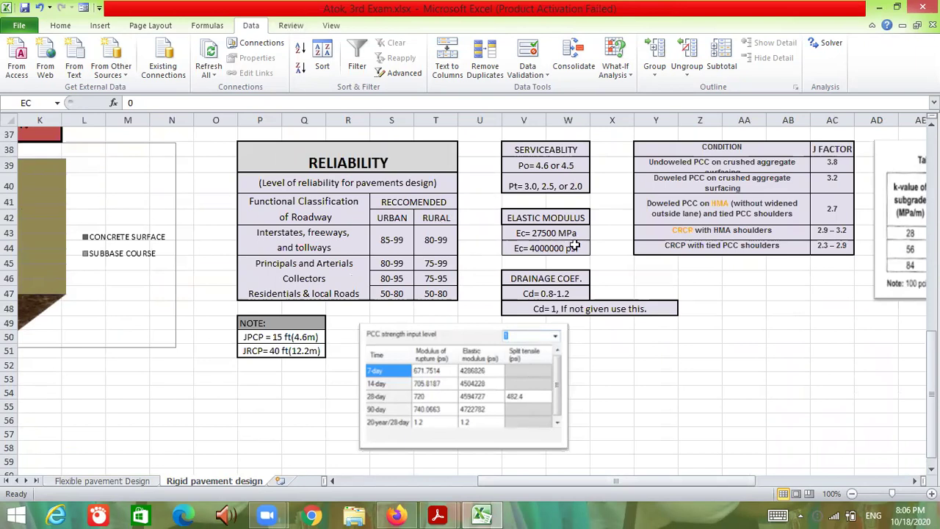
pyautogui.scroll(2, 559, 308)
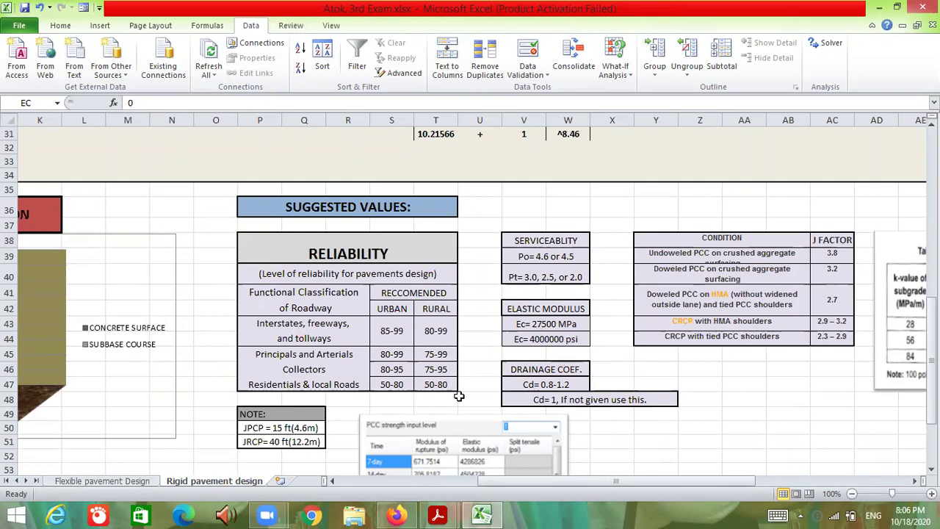
pyautogui.scroll(10, 470, 397)
pyautogui.moveTo(517, 479); pyautogui.dragTo(369, 479)
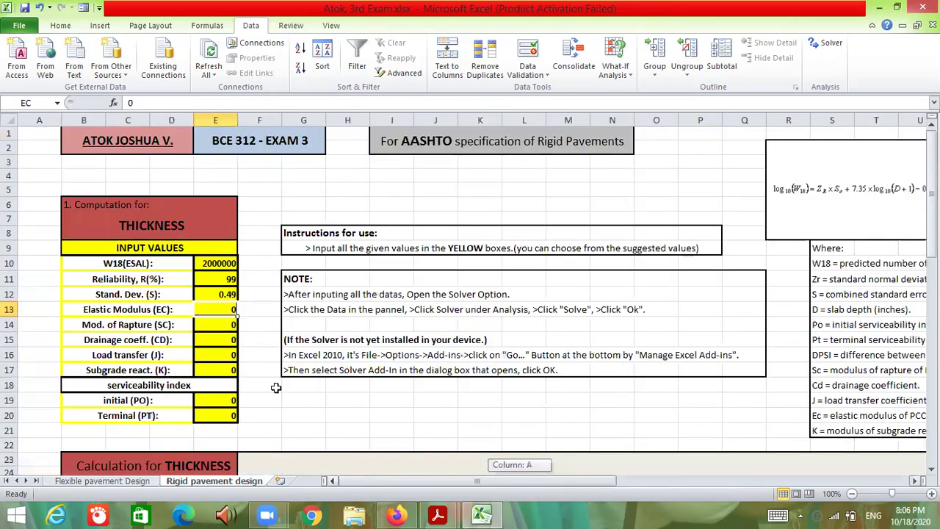
pyautogui.write('4')
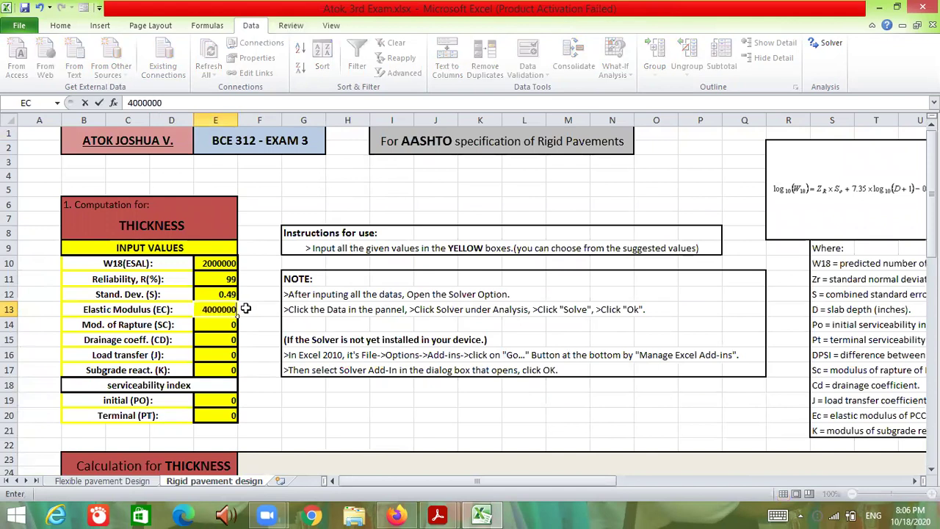
pyautogui.write('000000')
pyautogui.press('Return')
pyautogui.scroll(-5, 355, 412)
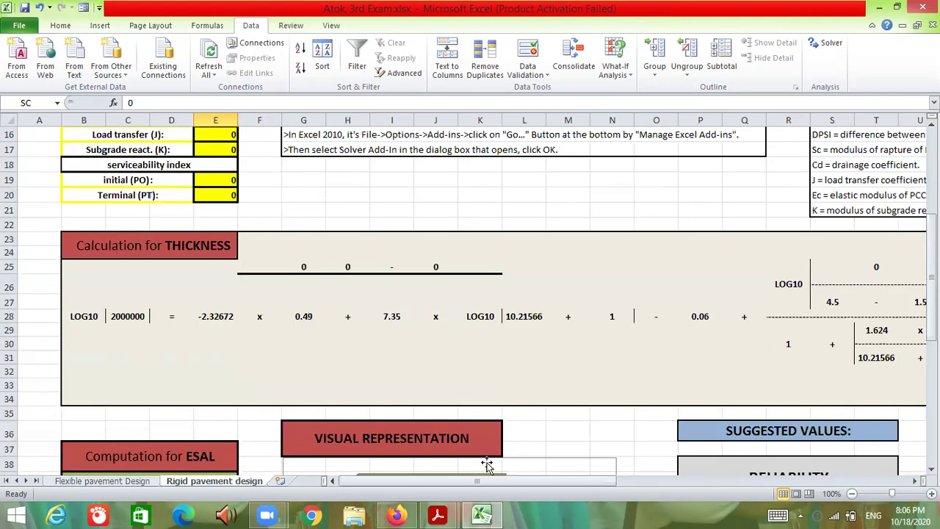
pyautogui.moveTo(500, 481); pyautogui.dragTo(646, 481)
pyautogui.scroll(-5, 646, 434)
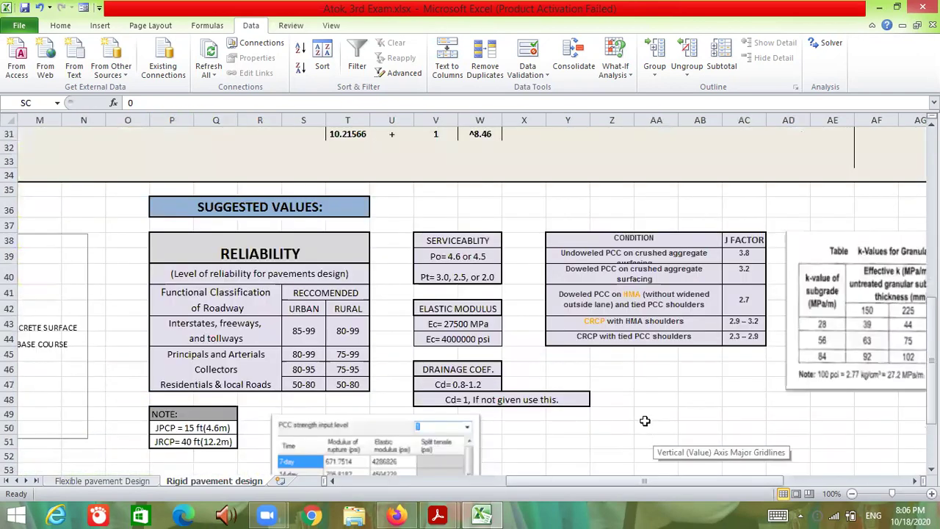
# Read the AASHTO page's modulus of rupture, slab depth and drainage coefficient guidance, then return to Excel
pyautogui.moveTo(396, 514)
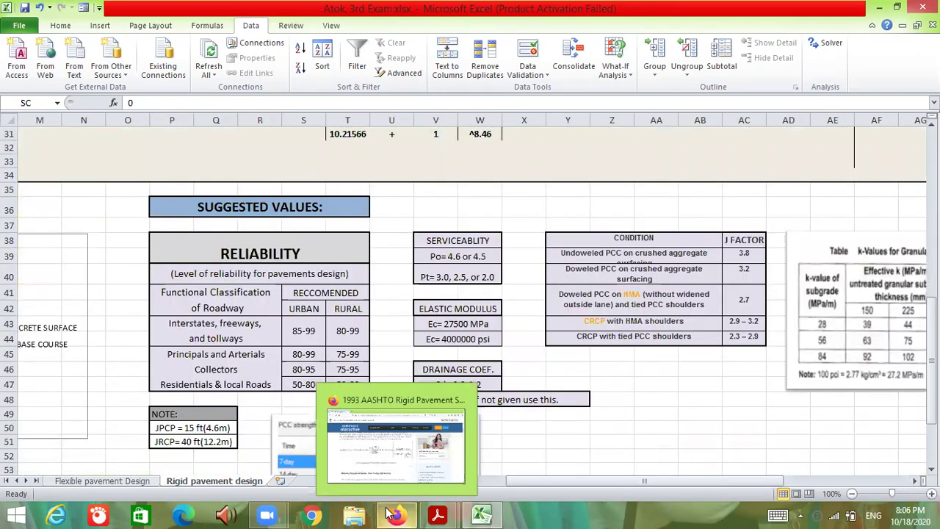
pyautogui.click(428, 403)
pyautogui.scroll(-5, 472, 349)
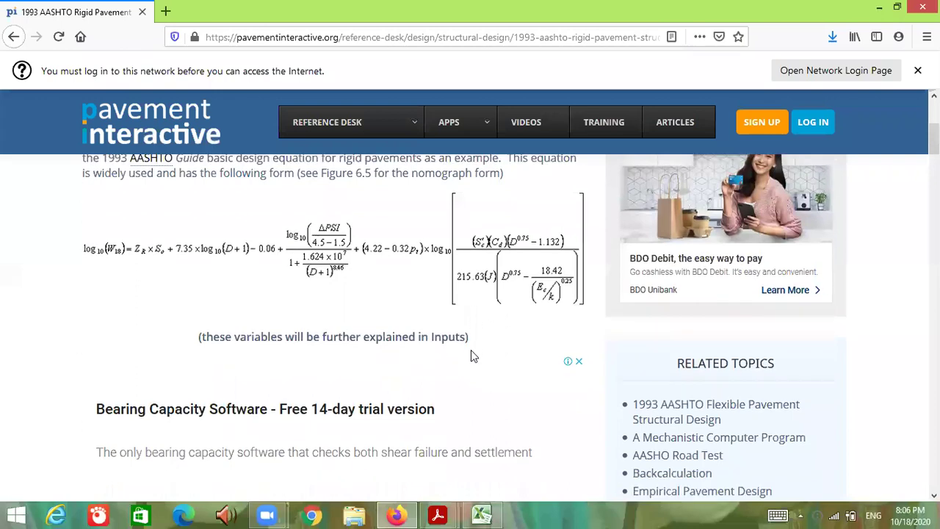
pyautogui.scroll(-8, 472, 359)
pyautogui.scroll(4, 472, 358)
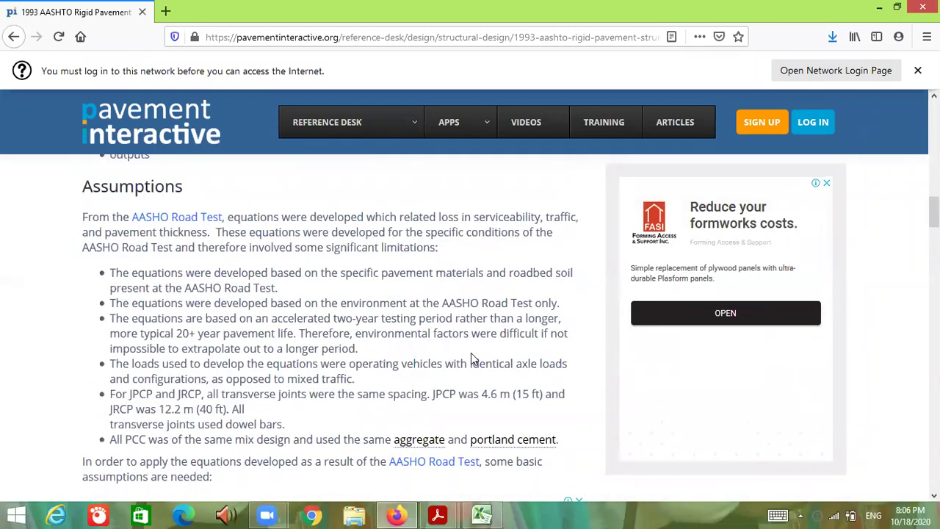
pyautogui.scroll(-8, 471, 358)
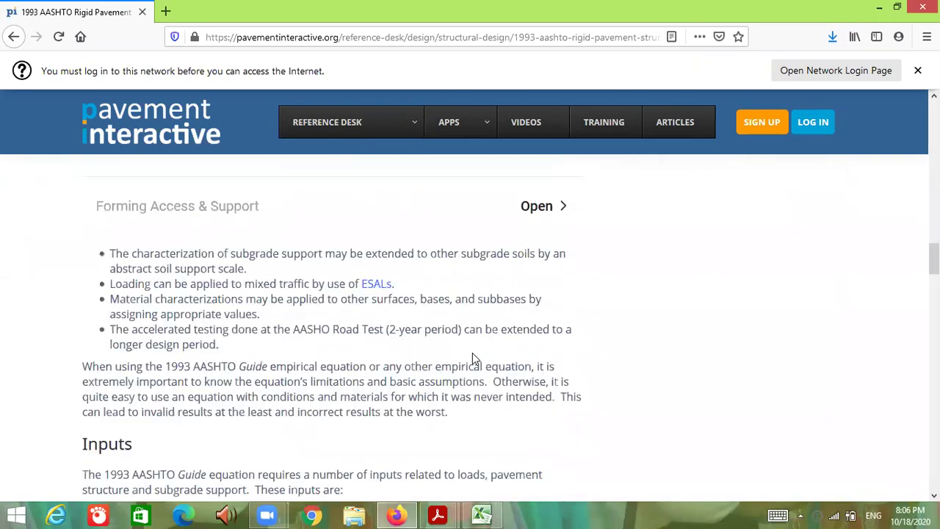
pyautogui.scroll(-3, 474, 360)
pyautogui.scroll(-2, 475, 357)
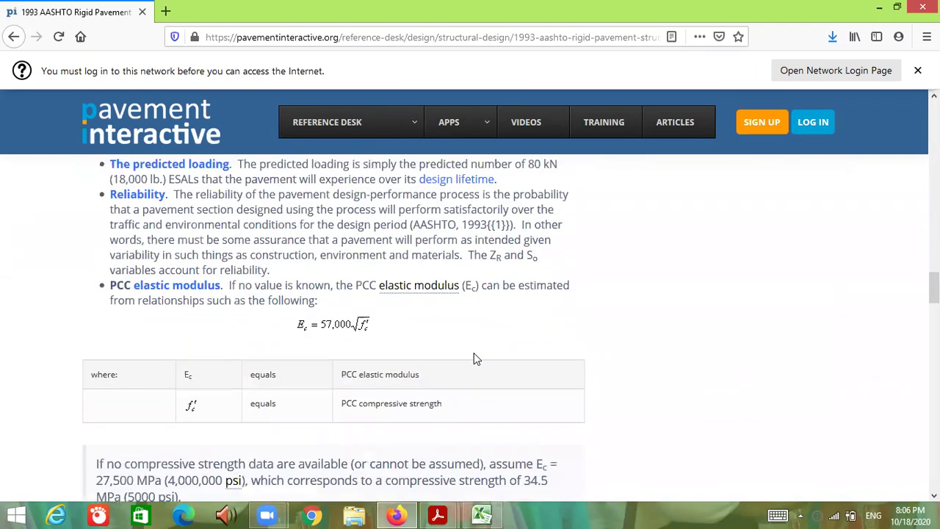
pyautogui.scroll(-6, 473, 358)
pyautogui.scroll(2, 477, 352)
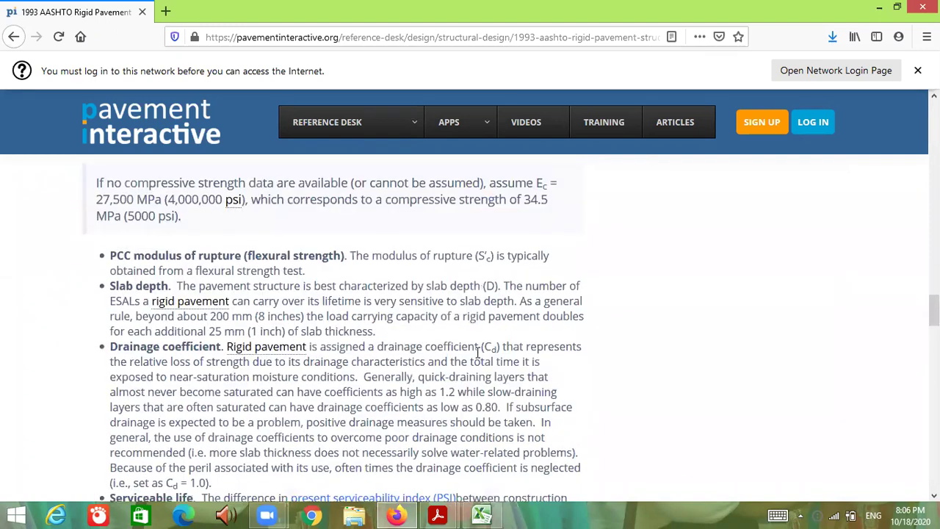
pyautogui.scroll(-2, 477, 353)
pyautogui.scroll(2, 265, 236)
pyautogui.moveTo(478, 514)
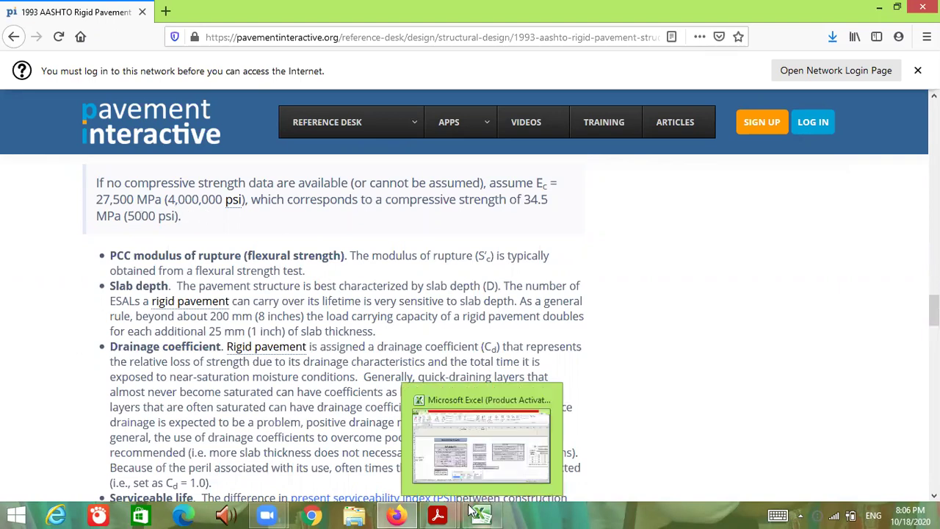
pyautogui.click(468, 464)
# Enter 720 as the Modulus of Rupture (SC) in E14
pyautogui.scroll(-1, 525, 452)
pyautogui.scroll(9, 526, 449)
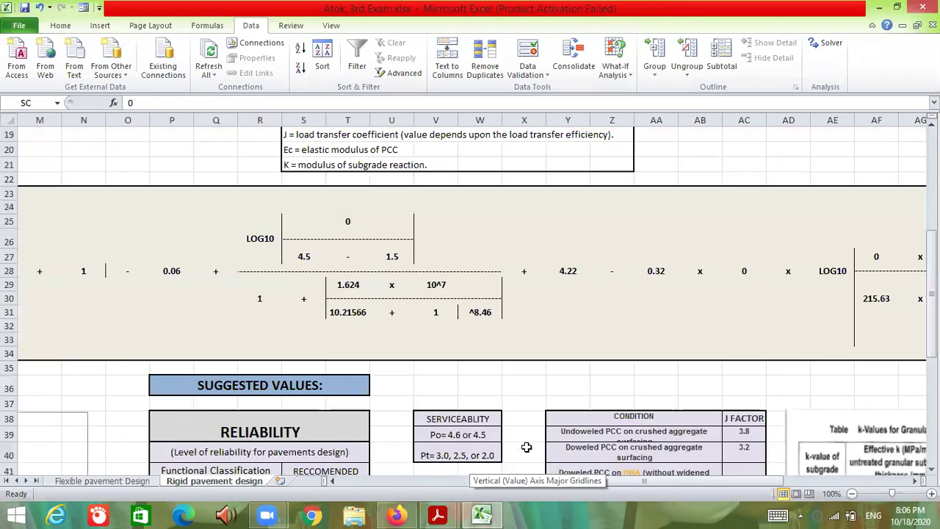
pyautogui.moveTo(539, 482); pyautogui.dragTo(421, 481)
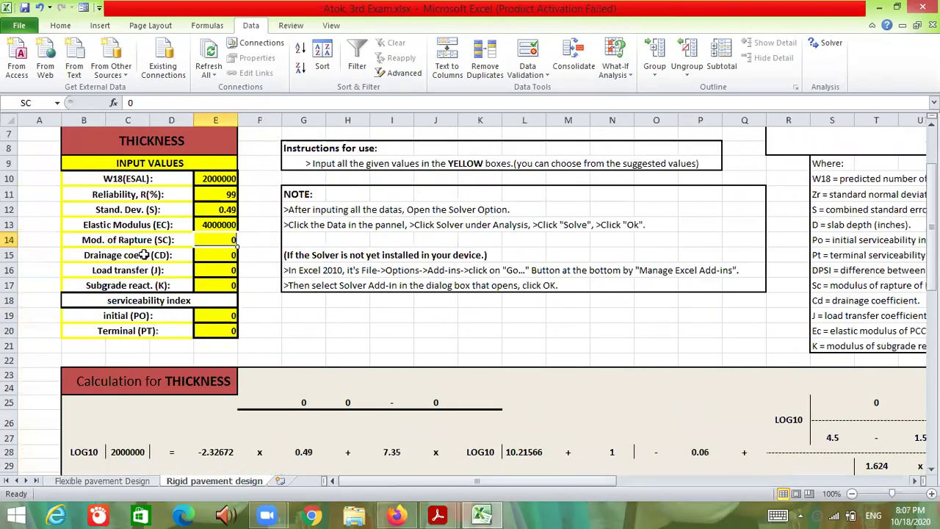
pyautogui.scroll(-1, 532, 352)
pyautogui.scroll(-13, 533, 353)
pyautogui.moveTo(646, 481); pyautogui.dragTo(667, 480)
pyautogui.scroll(3, 642, 352)
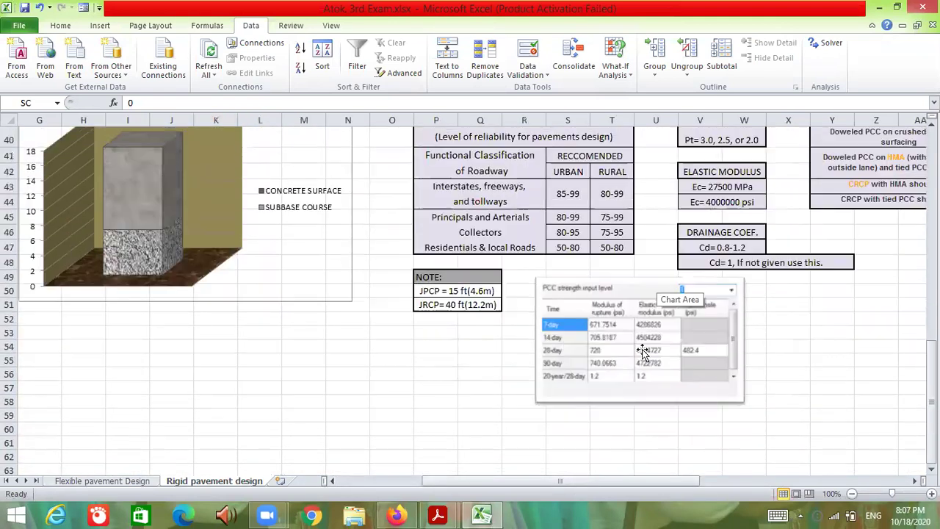
pyautogui.moveTo(645, 478); pyautogui.dragTo(672, 479)
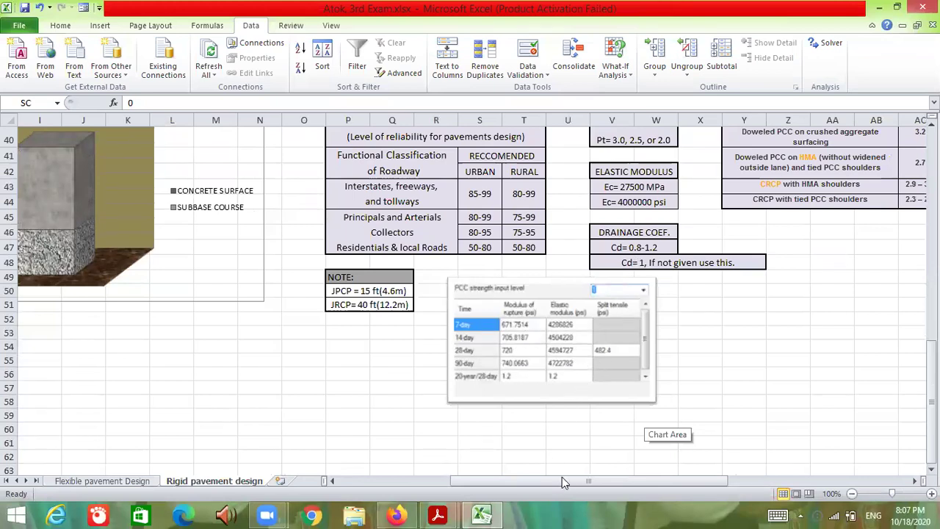
pyautogui.moveTo(556, 482); pyautogui.dragTo(441, 482)
pyautogui.scroll(13, 373, 416)
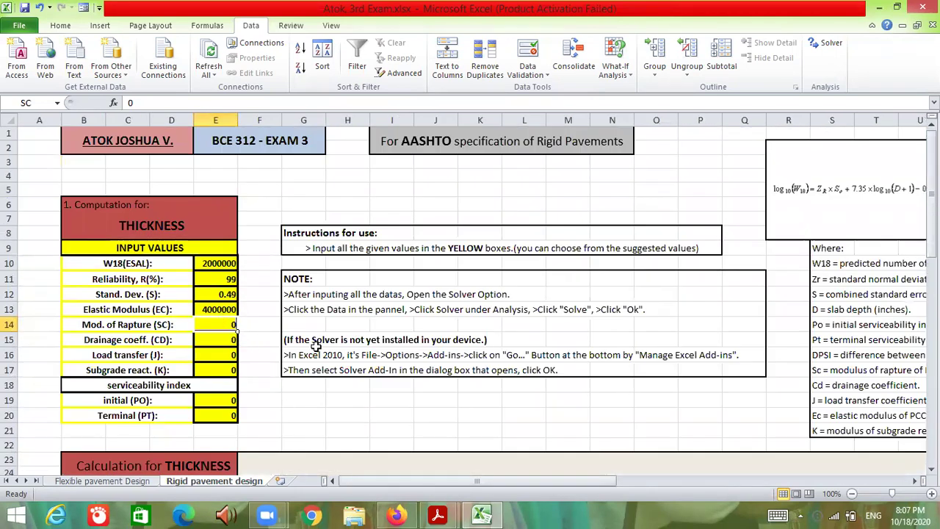
pyautogui.write('720')
pyautogui.press('Return')
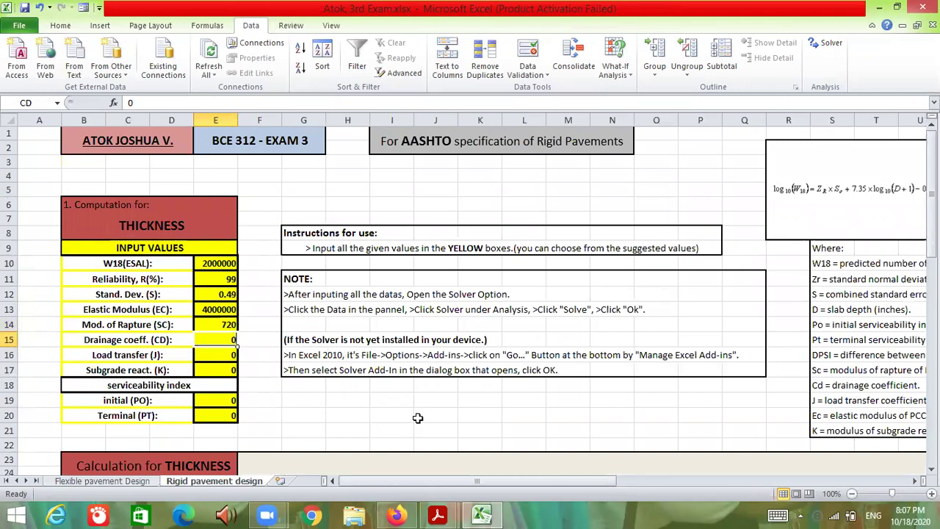
# Enter 1 as the Drainage coefficient (CD) in E15
pyautogui.scroll(-9, 473, 450)
pyautogui.hscroll(3, 619, 481)
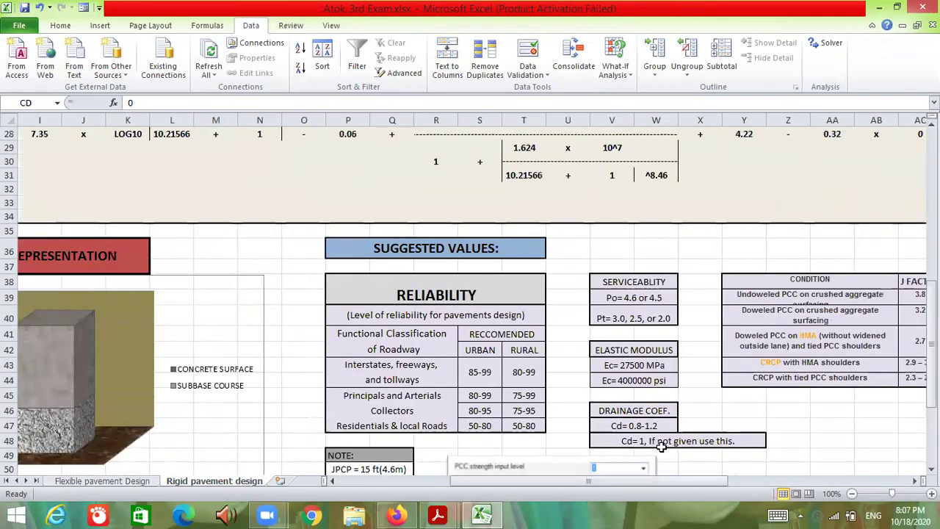
pyautogui.scroll(-2, 636, 470)
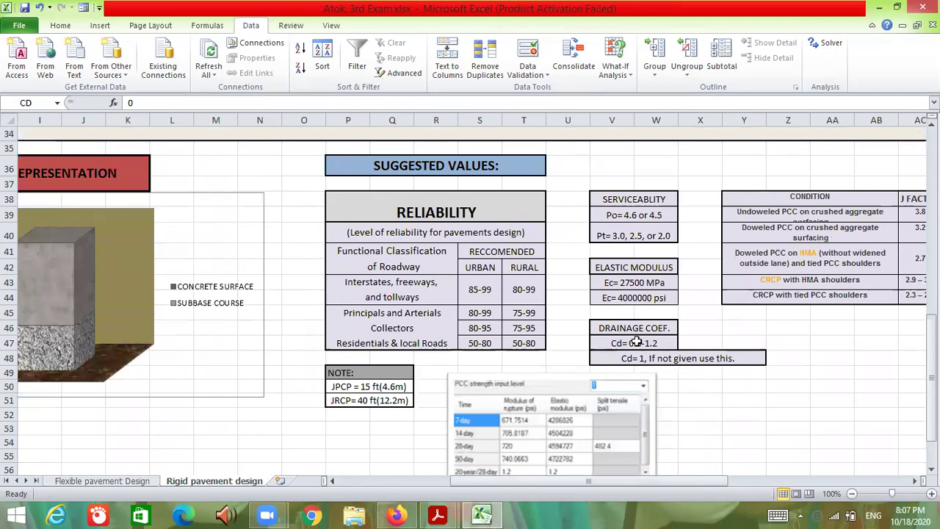
pyautogui.moveTo(700, 482); pyautogui.dragTo(769, 437)
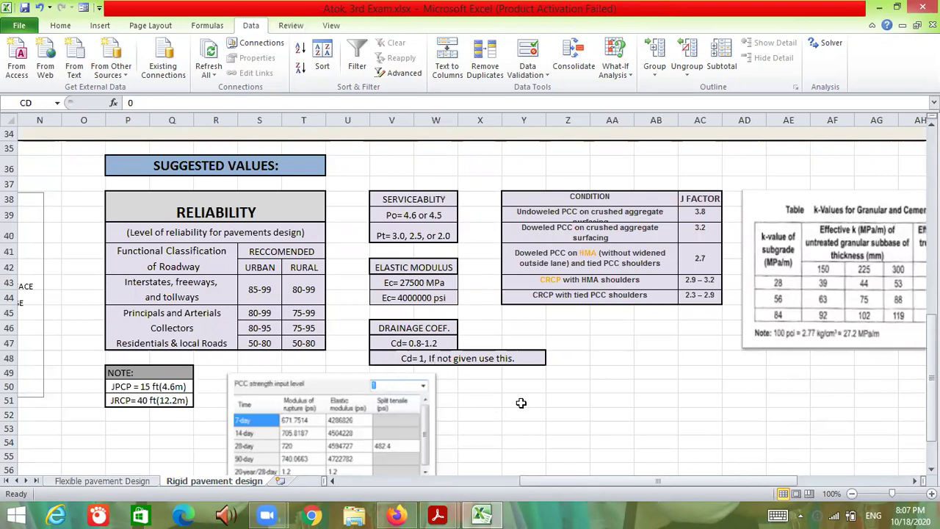
pyautogui.scroll(5, 389, 440)
pyautogui.hscroll(-5, 390, 440)
pyautogui.scroll(6, 384, 394)
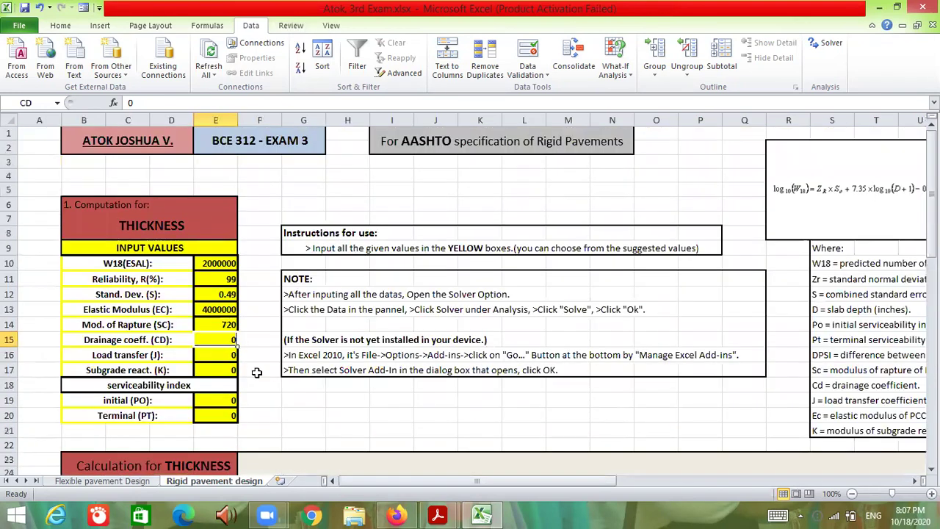
pyautogui.write('1')
pyautogui.press('Return')
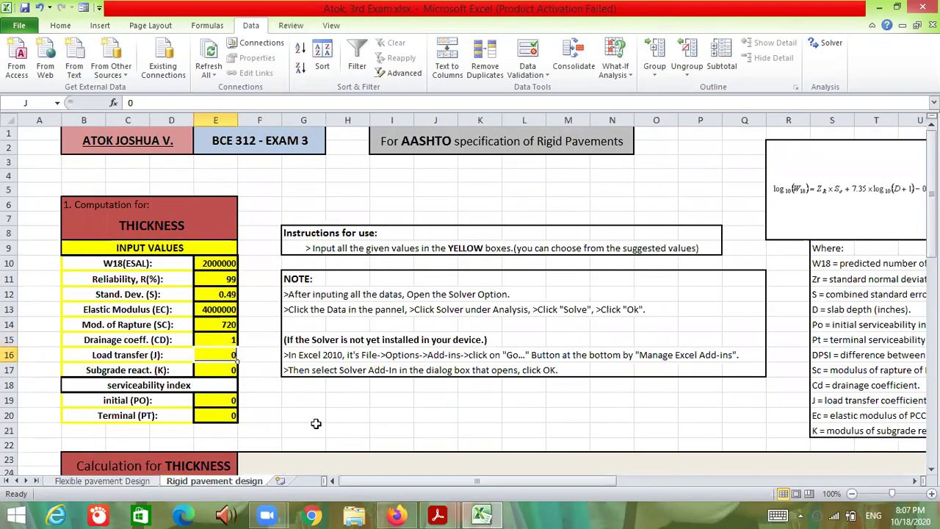
# Enter 2.7 as the load transfer coefficient in E16
pyautogui.moveTo(393, 479); pyautogui.dragTo(625, 398)
pyautogui.scroll(-6, 625, 399)
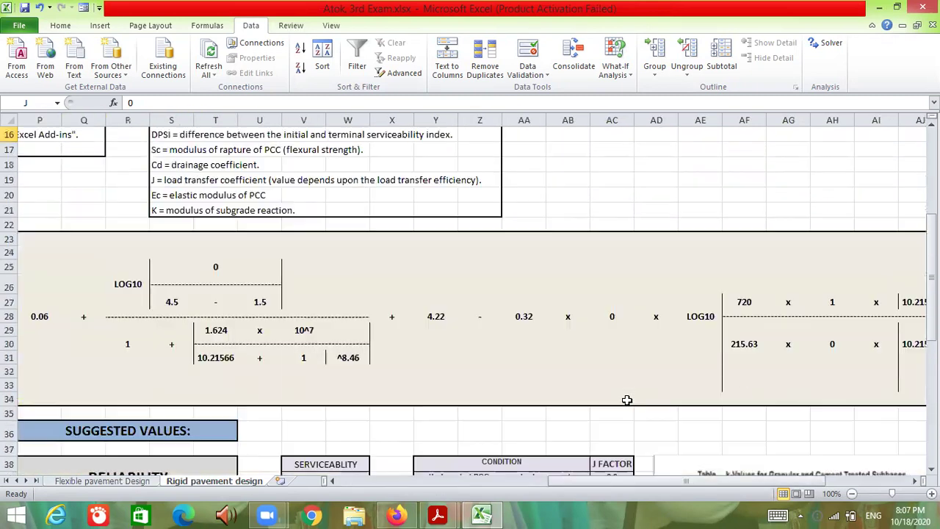
pyautogui.scroll(-3, 685, 414)
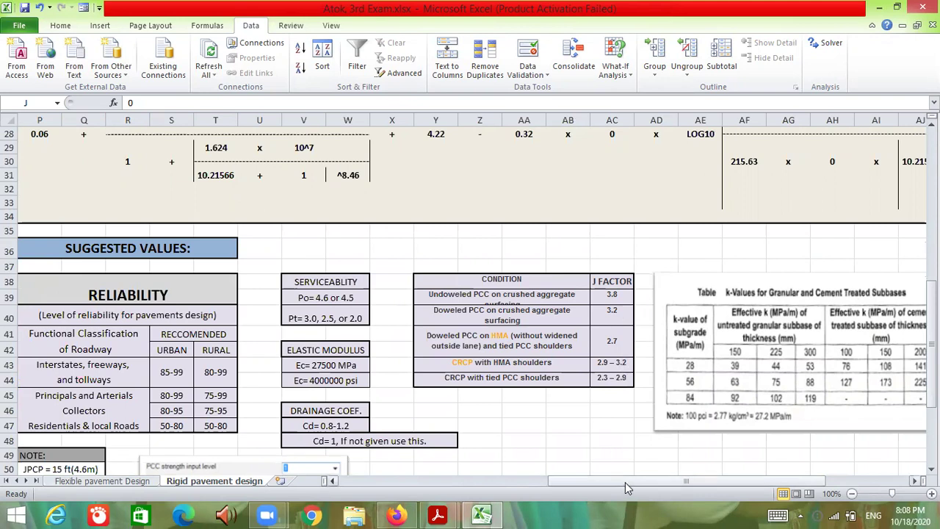
pyautogui.click(447, 481)
pyautogui.scroll(5, 248, 413)
pyautogui.scroll(2, 248, 413)
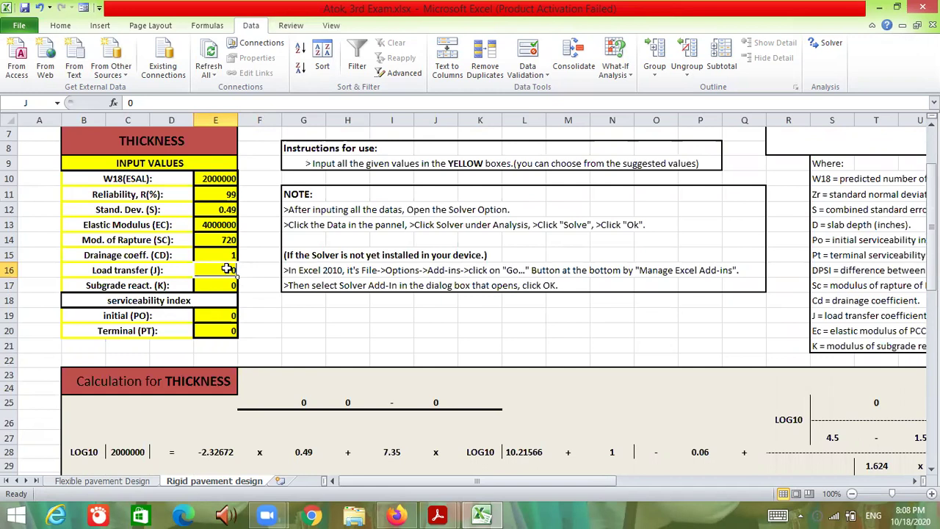
pyautogui.write('2.7')
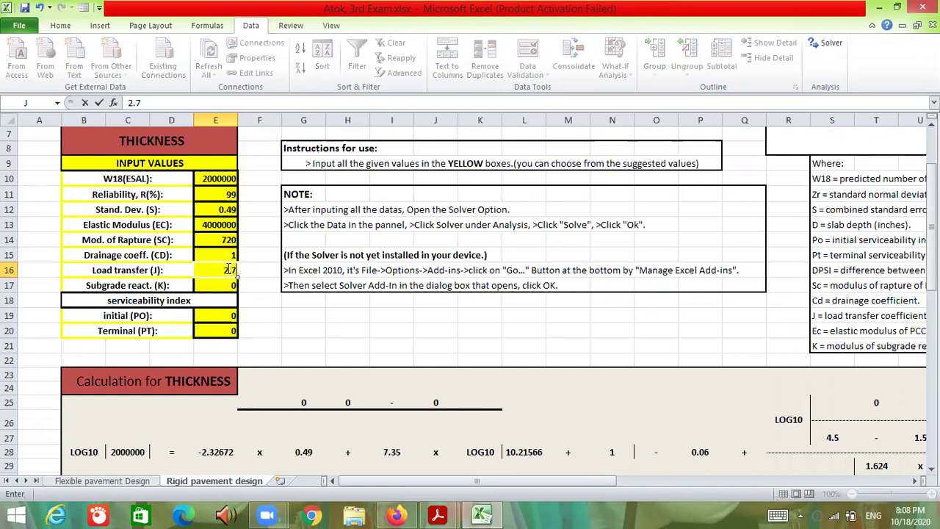
pyautogui.press('Return')
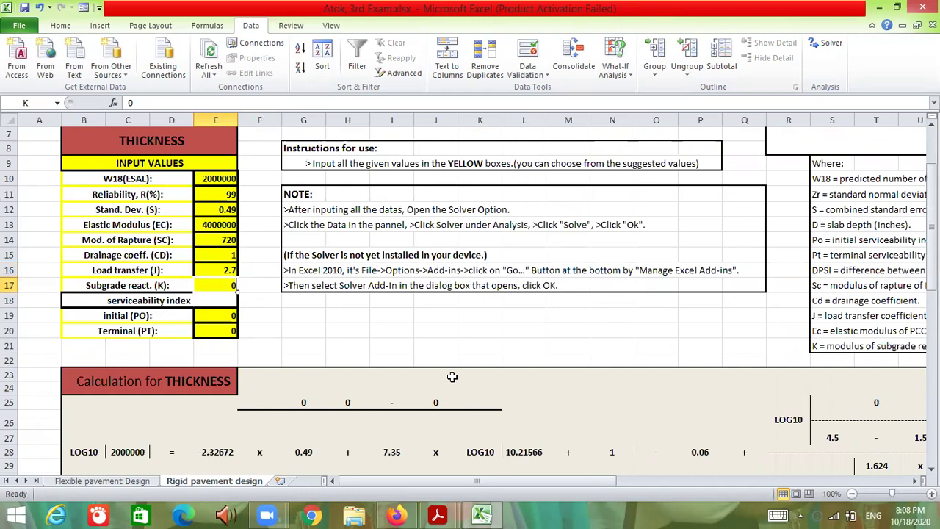
# Enter 84 as the modulus of subgrade reaction in E17
pyautogui.scroll(-10, 455, 378)
pyautogui.moveTo(525, 483); pyautogui.dragTo(772, 419)
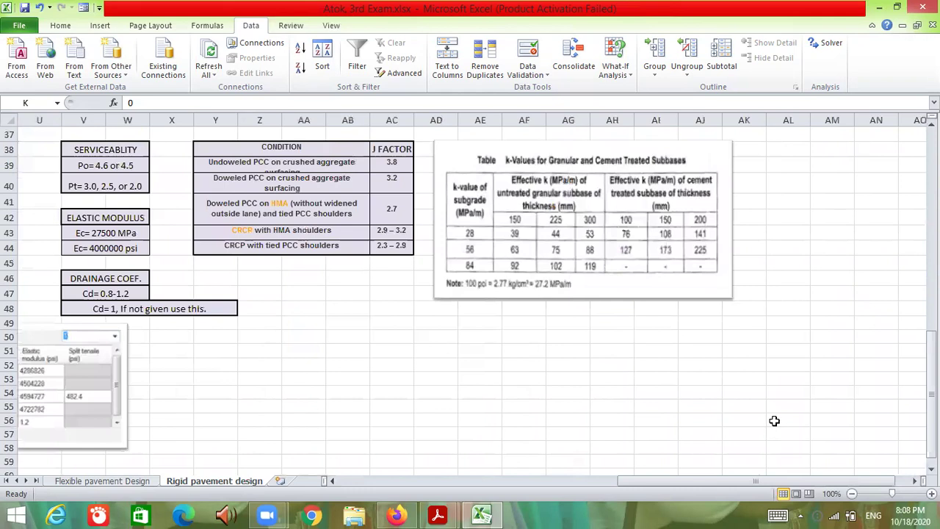
pyautogui.scroll(2, 634, 384)
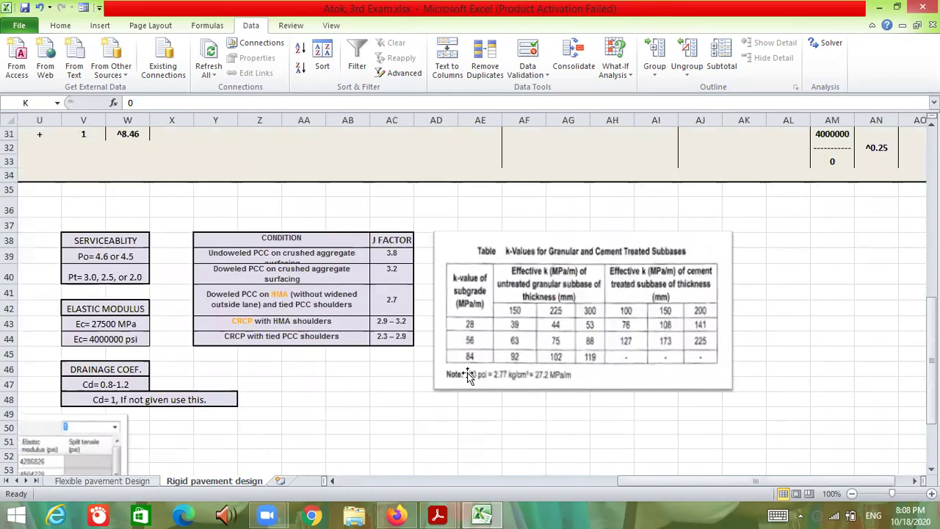
pyautogui.click(690, 480)
pyautogui.scroll(7, 372, 434)
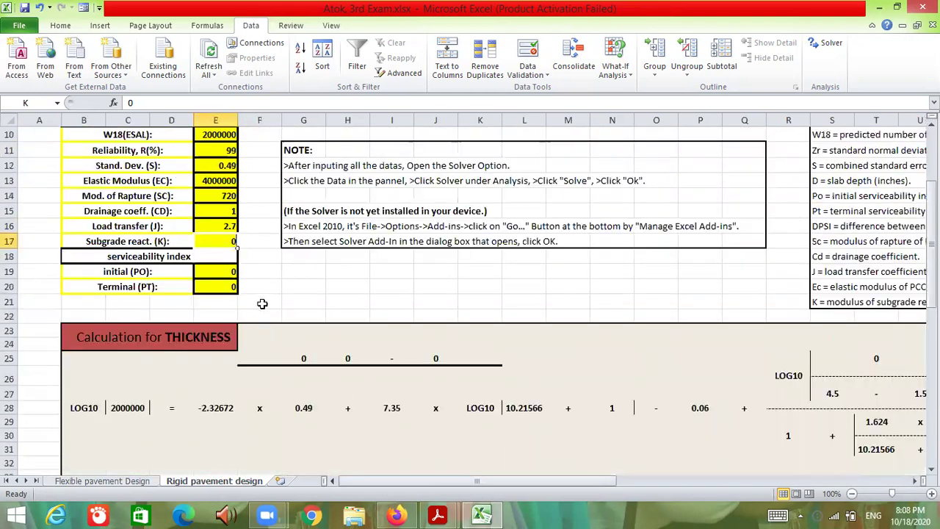
pyautogui.write('84')
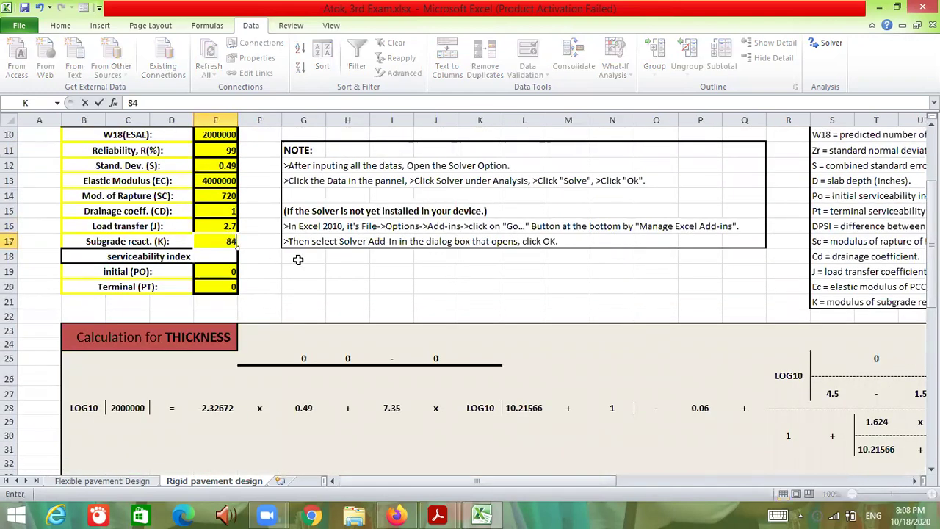
pyautogui.press('Return')
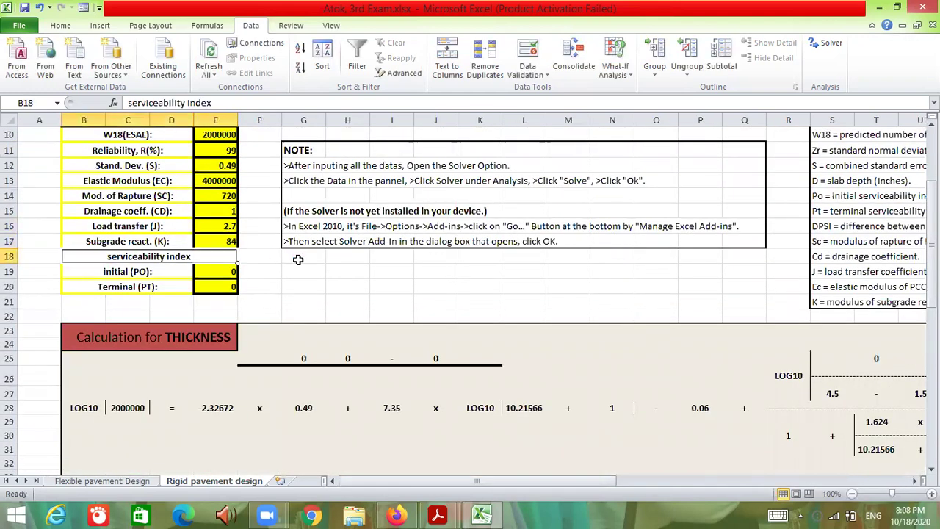
# Set initial serviceability to 4.5 in E19 and terminal serviceability to 2.5 in E20
pyautogui.click(217, 271)
pyautogui.write('4.5')
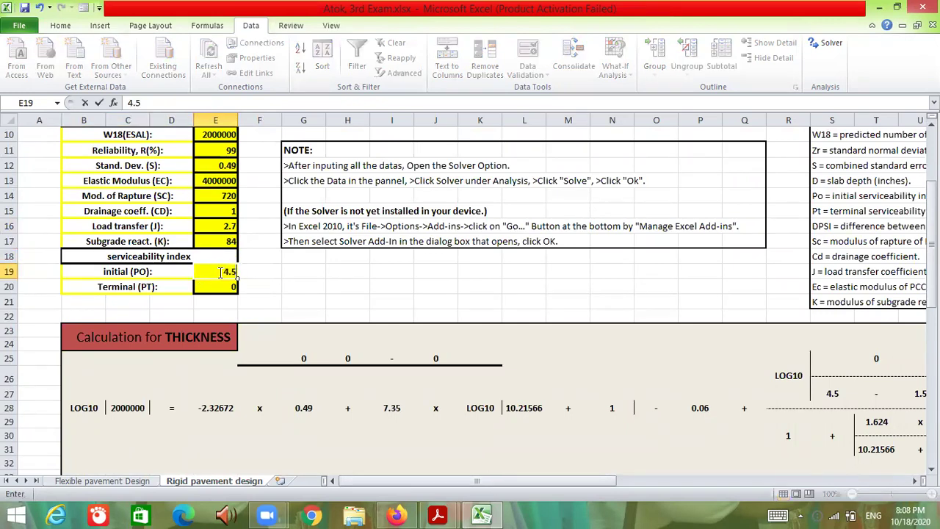
pyautogui.press('Return')
pyautogui.write('2.5')
pyautogui.press('Return')
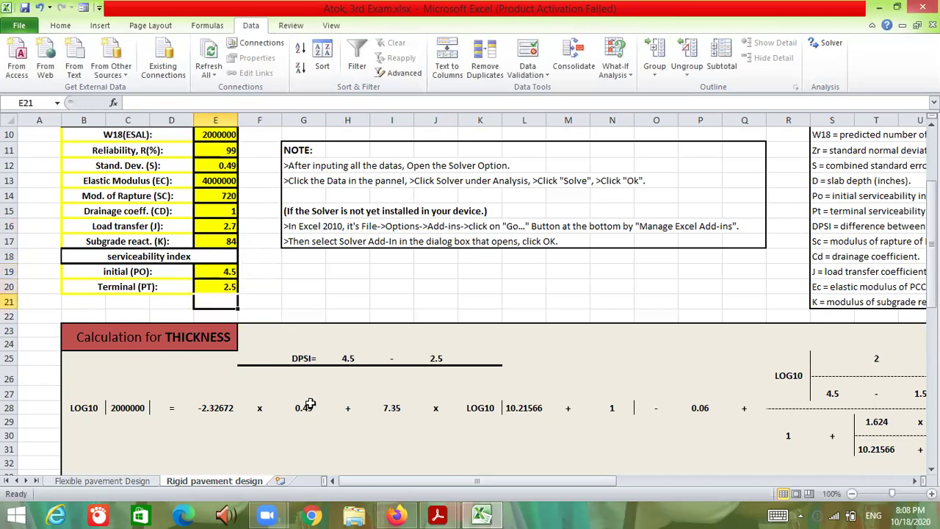
pyautogui.scroll(-3, 330, 358)
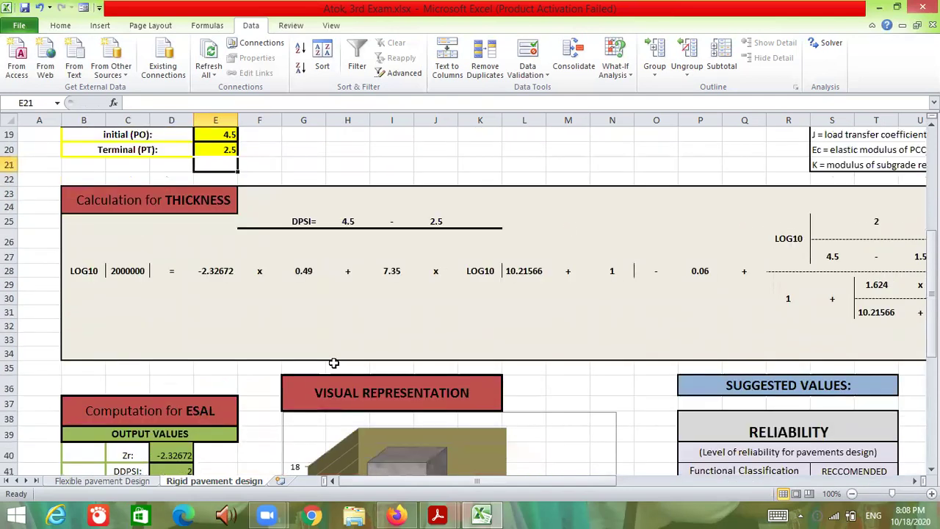
pyautogui.scroll(3, 405, 346)
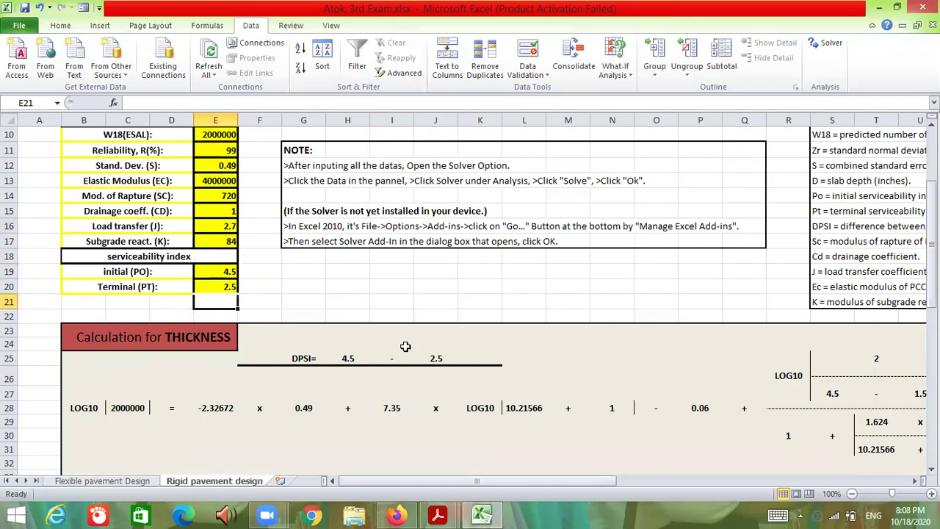
pyautogui.moveTo(474, 481)
pyautogui.mouseDown()
pyautogui.moveTo(560, 481)
pyautogui.moveTo(467, 478)
pyautogui.mouseUp()
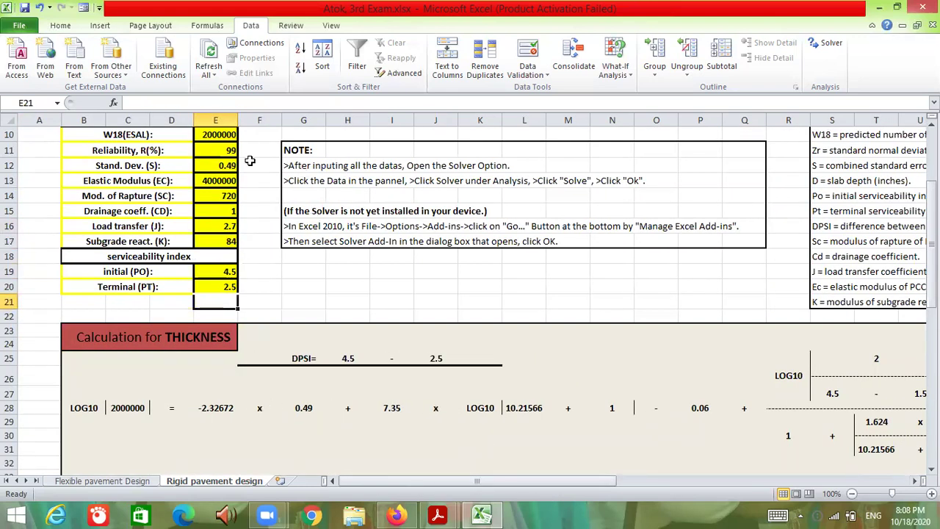
pyautogui.click(222, 149)
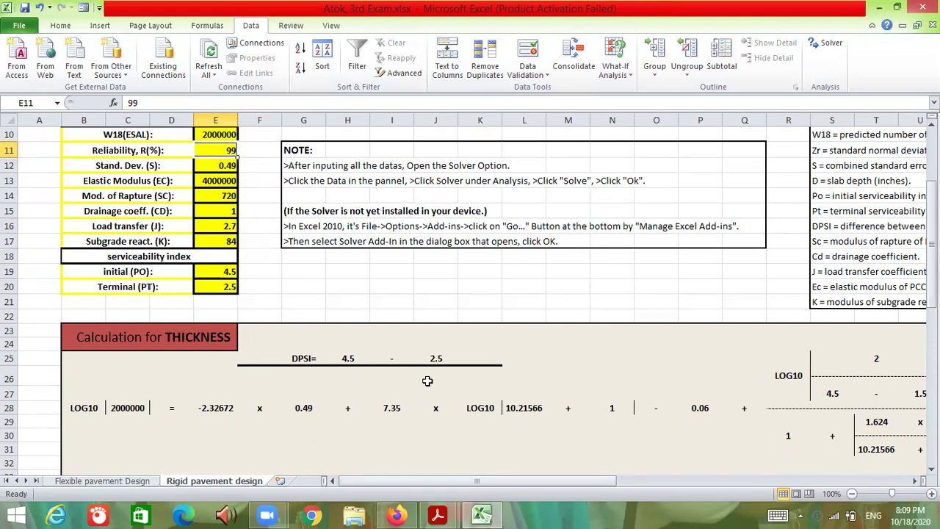
pyautogui.scroll(-1, 426, 388)
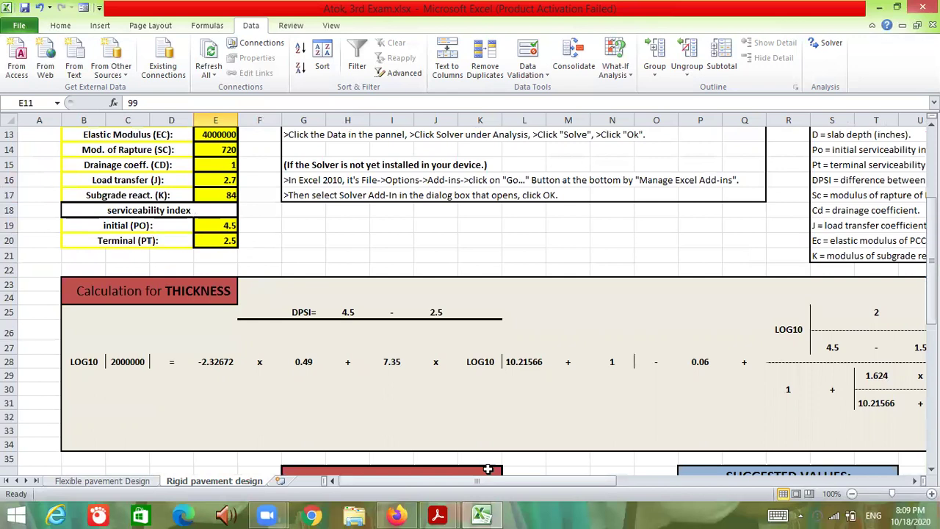
pyautogui.moveTo(441, 481); pyautogui.dragTo(411, 451)
# Run Solver and keep its solution of a 9.879365-inch slab thickness
pyautogui.click(828, 46)
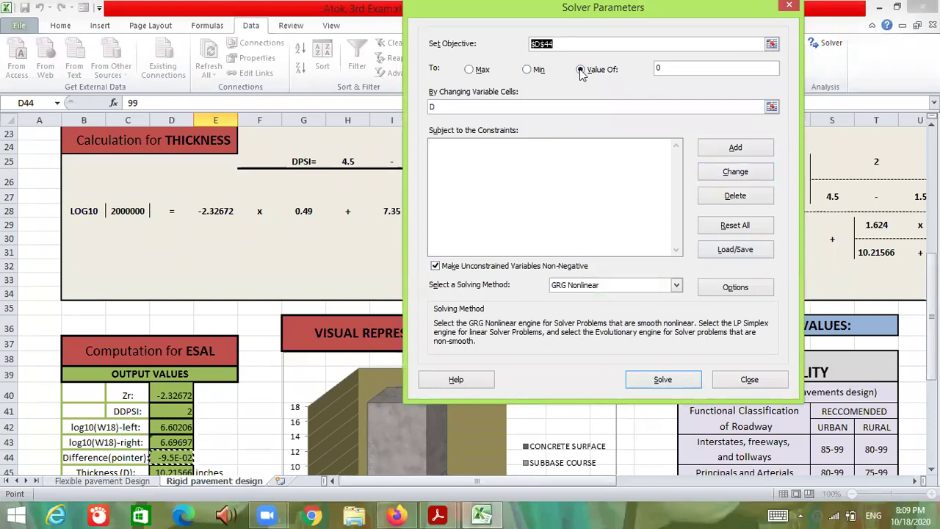
pyautogui.click(639, 376)
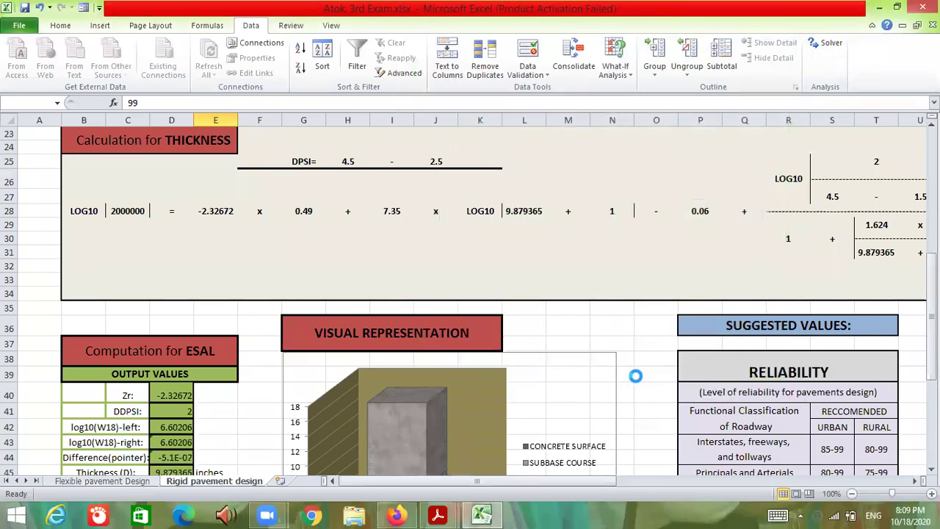
pyautogui.click(349, 277)
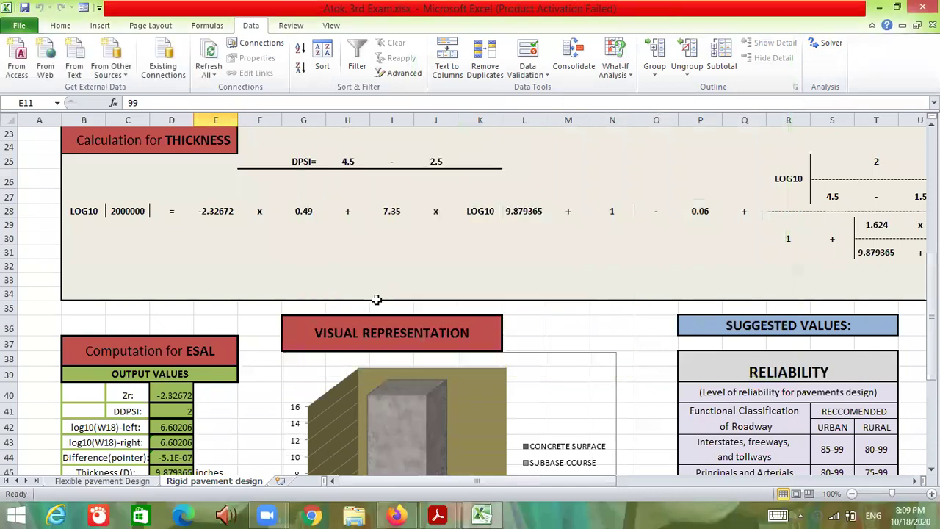
pyautogui.scroll(-2, 398, 357)
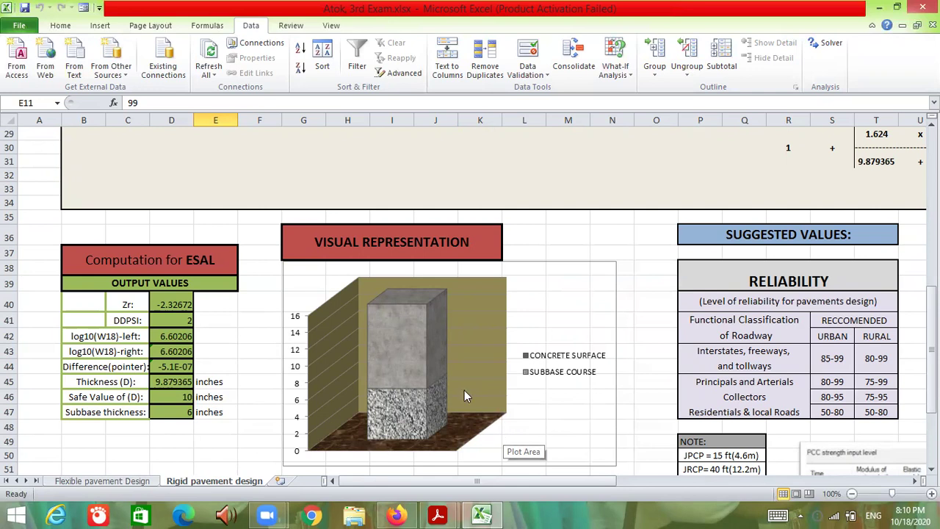
pyautogui.scroll(-1, 531, 412)
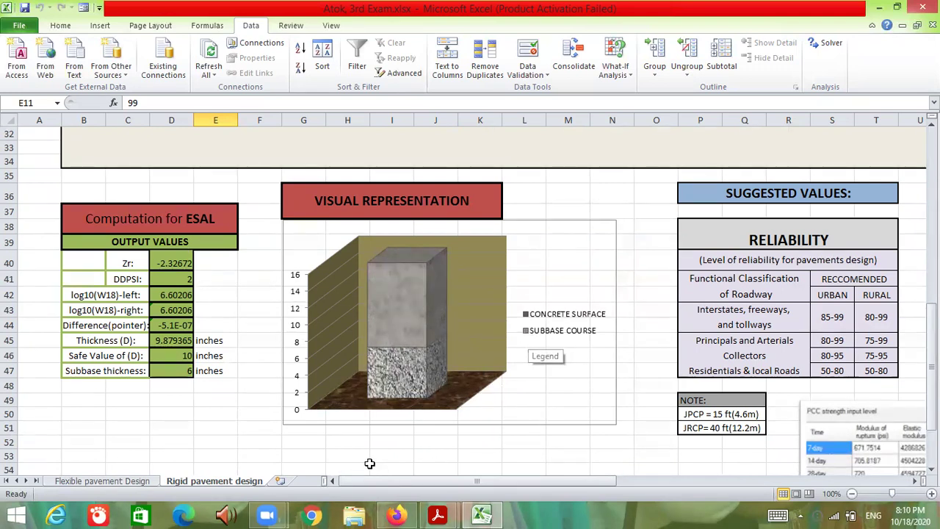
pyautogui.moveTo(279, 514)
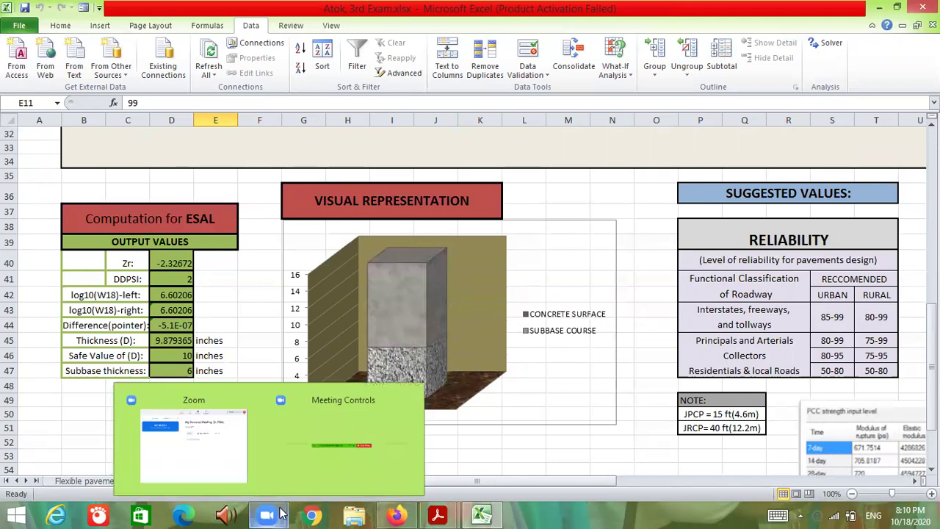